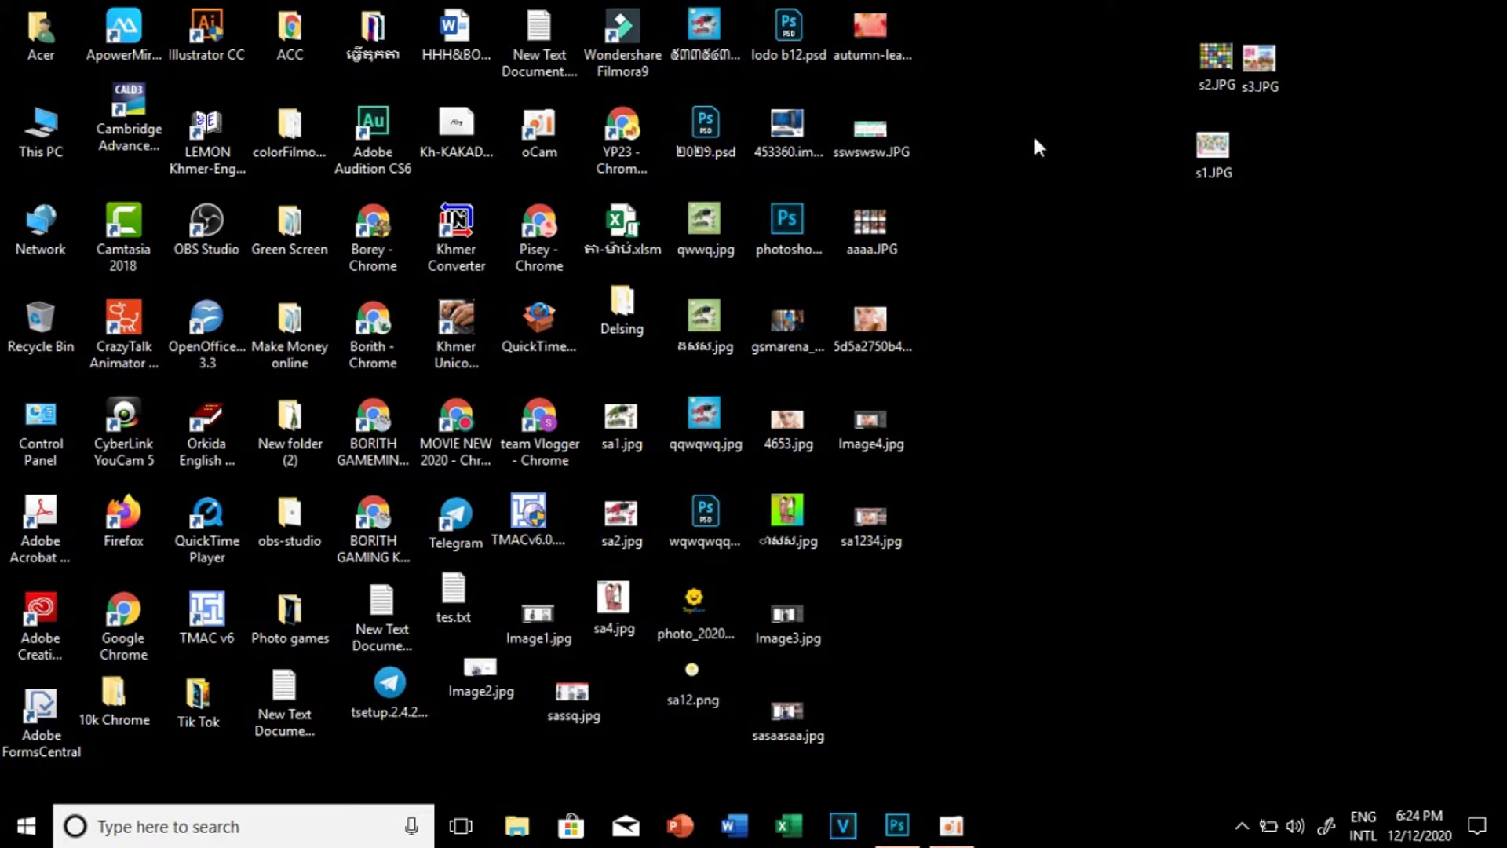
Step: Bring back the business-card canvas, add an empty Layer 1, and select the Rounded Rectangle Tool
{"action": "left_click", "coordinate": [897, 830]}
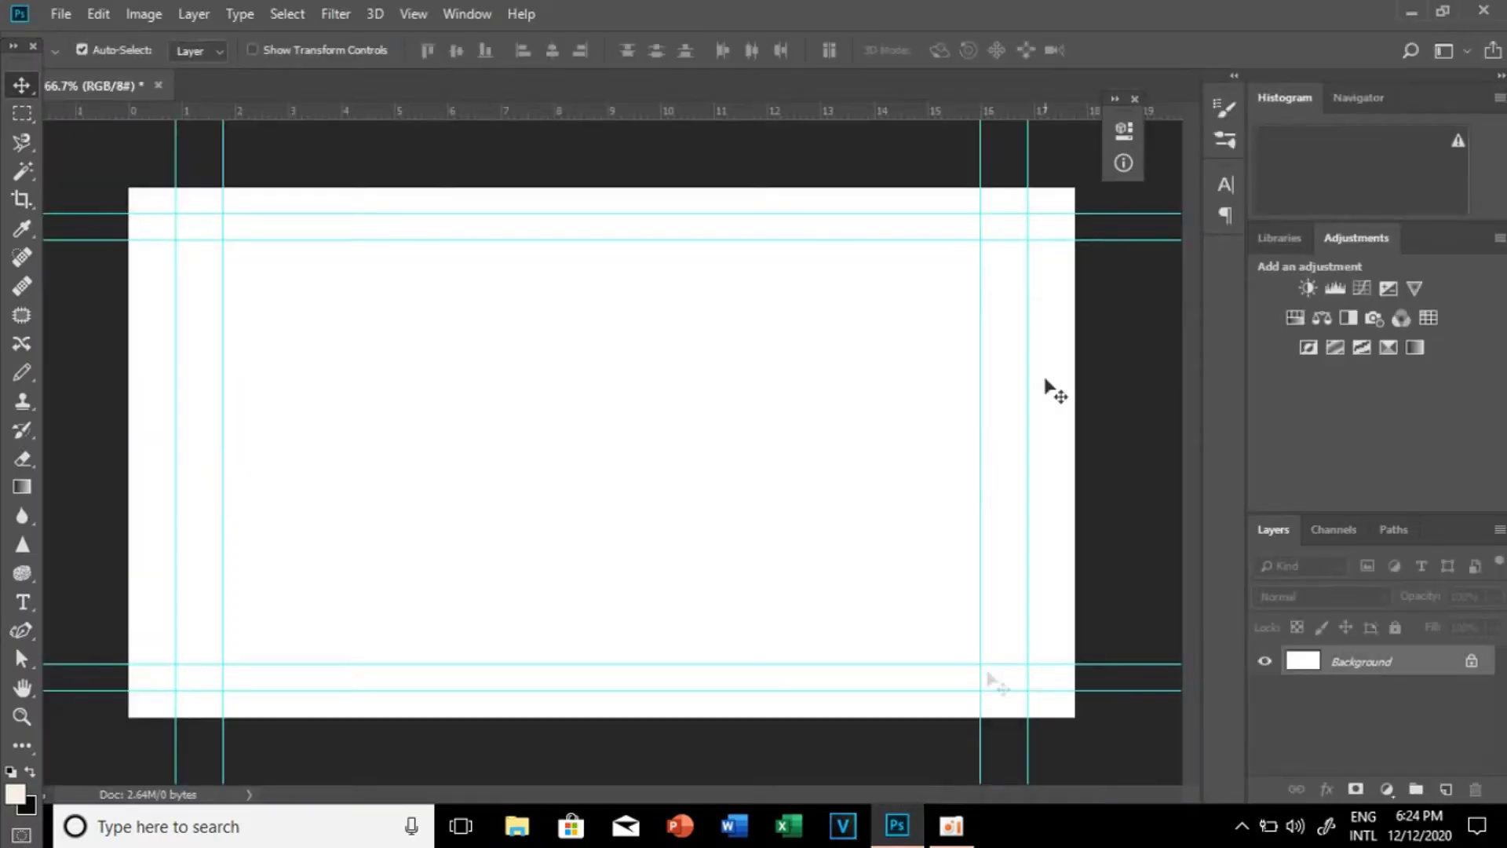
{"action": "left_click", "coordinate": [1134, 99]}
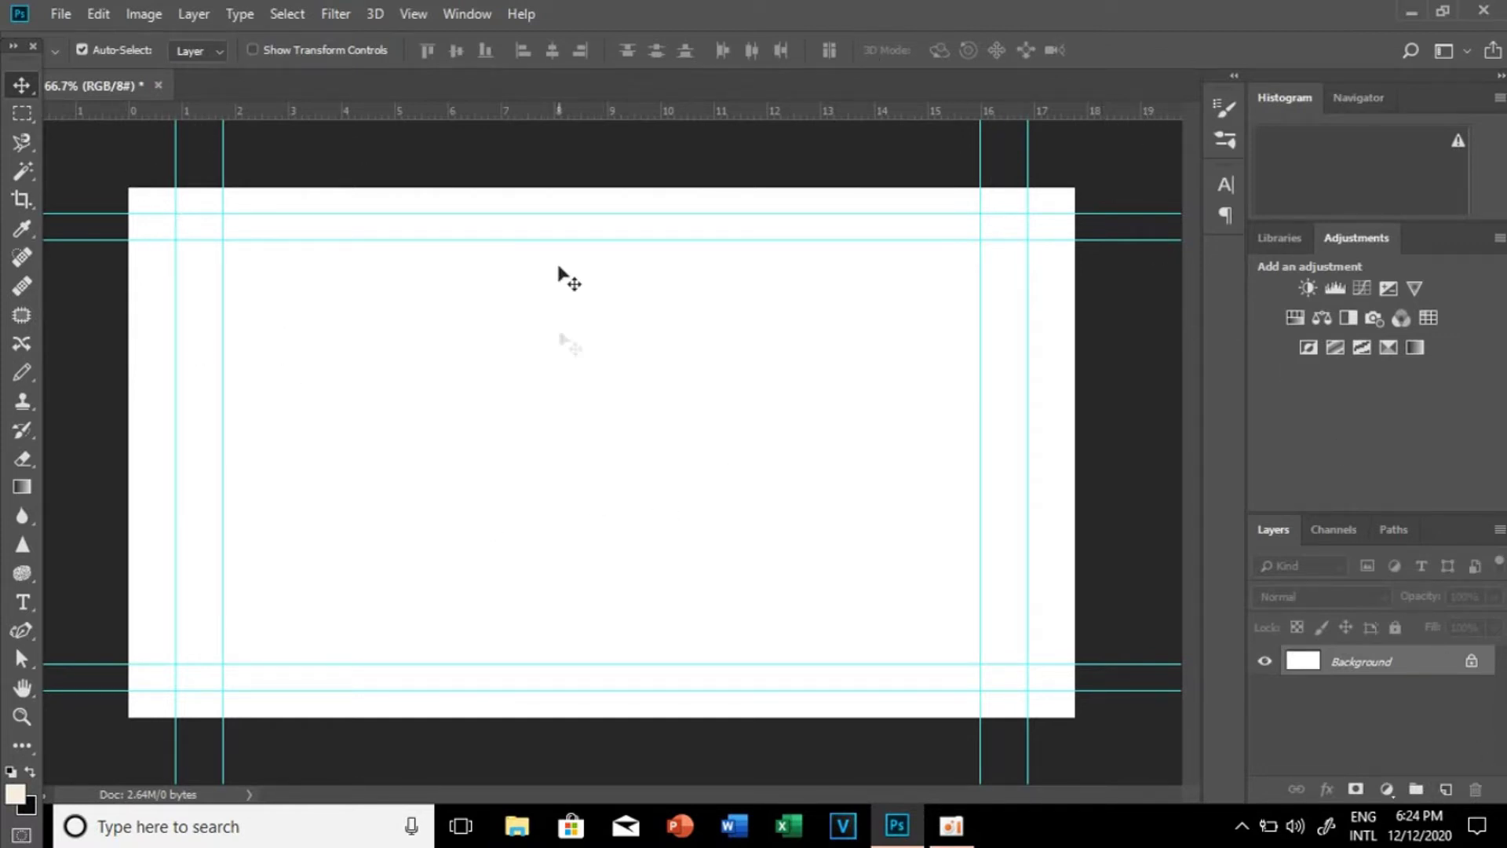
{"action": "left_click", "coordinate": [1445, 789]}
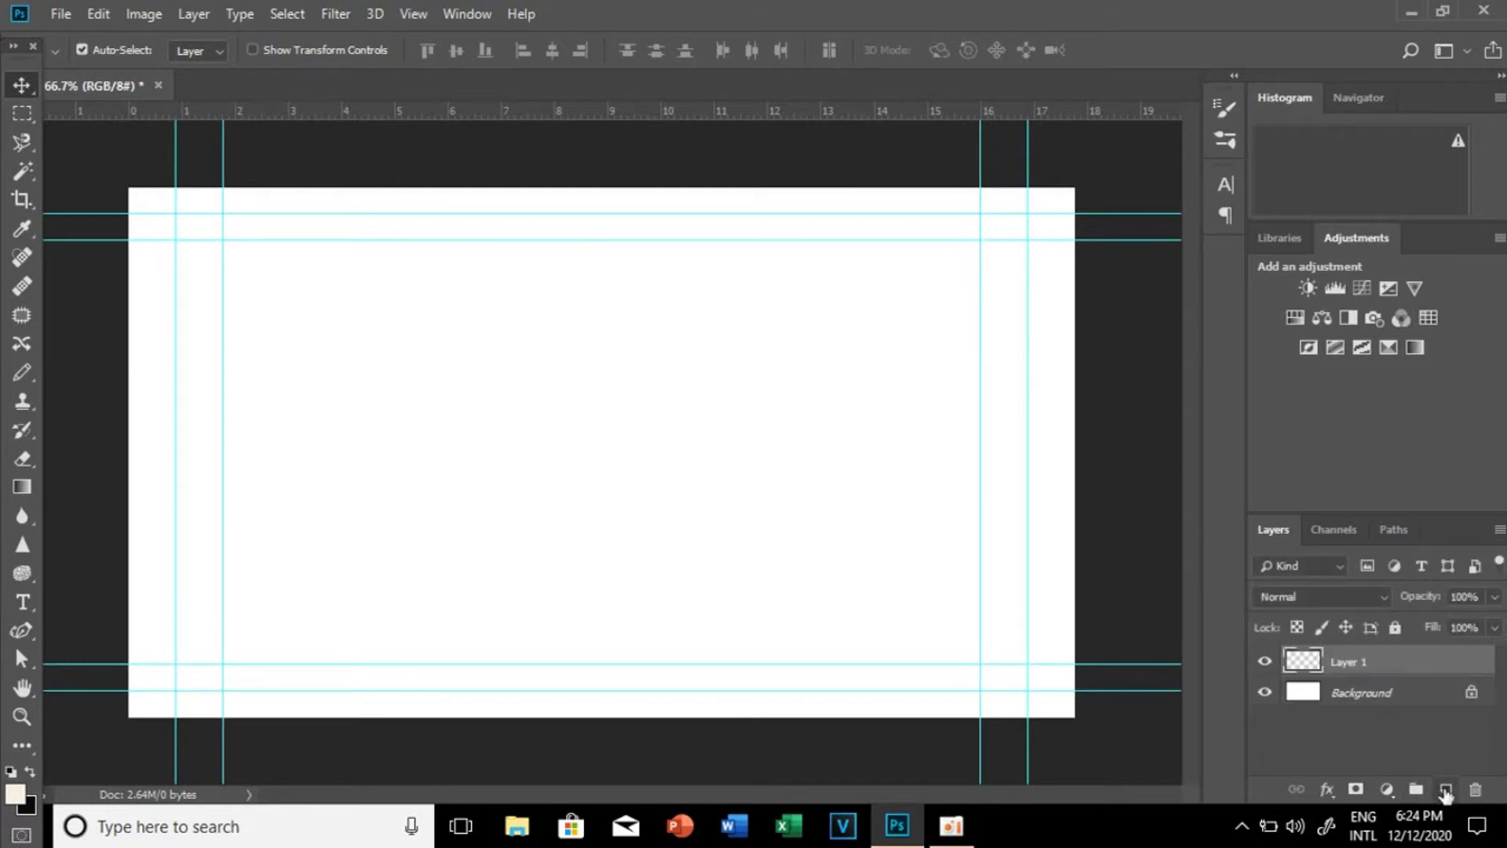
{"action": "left_click", "coordinate": [21, 745]}
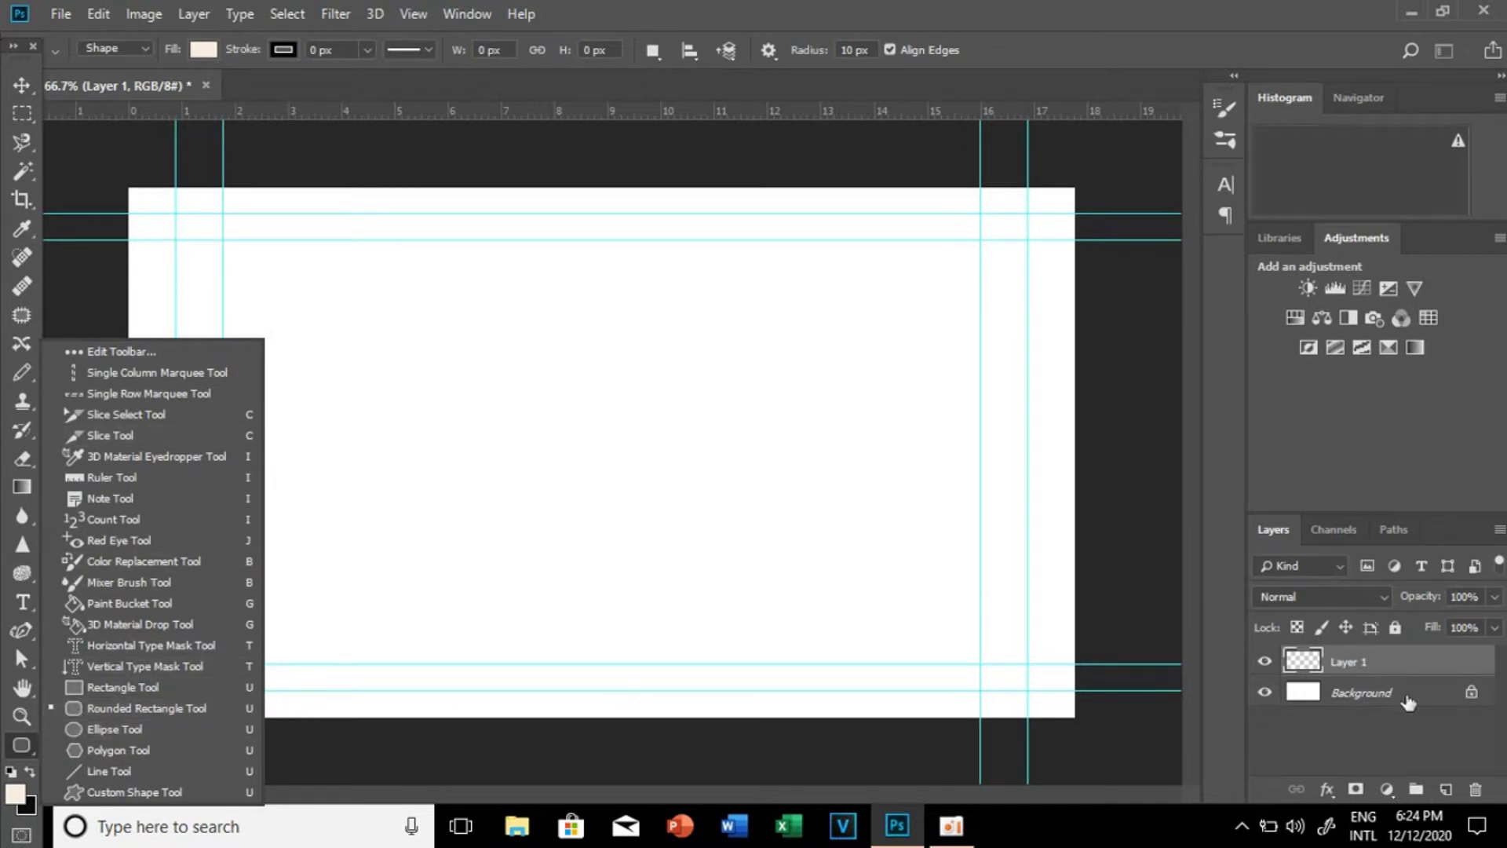
{"action": "left_click", "coordinate": [69, 708]}
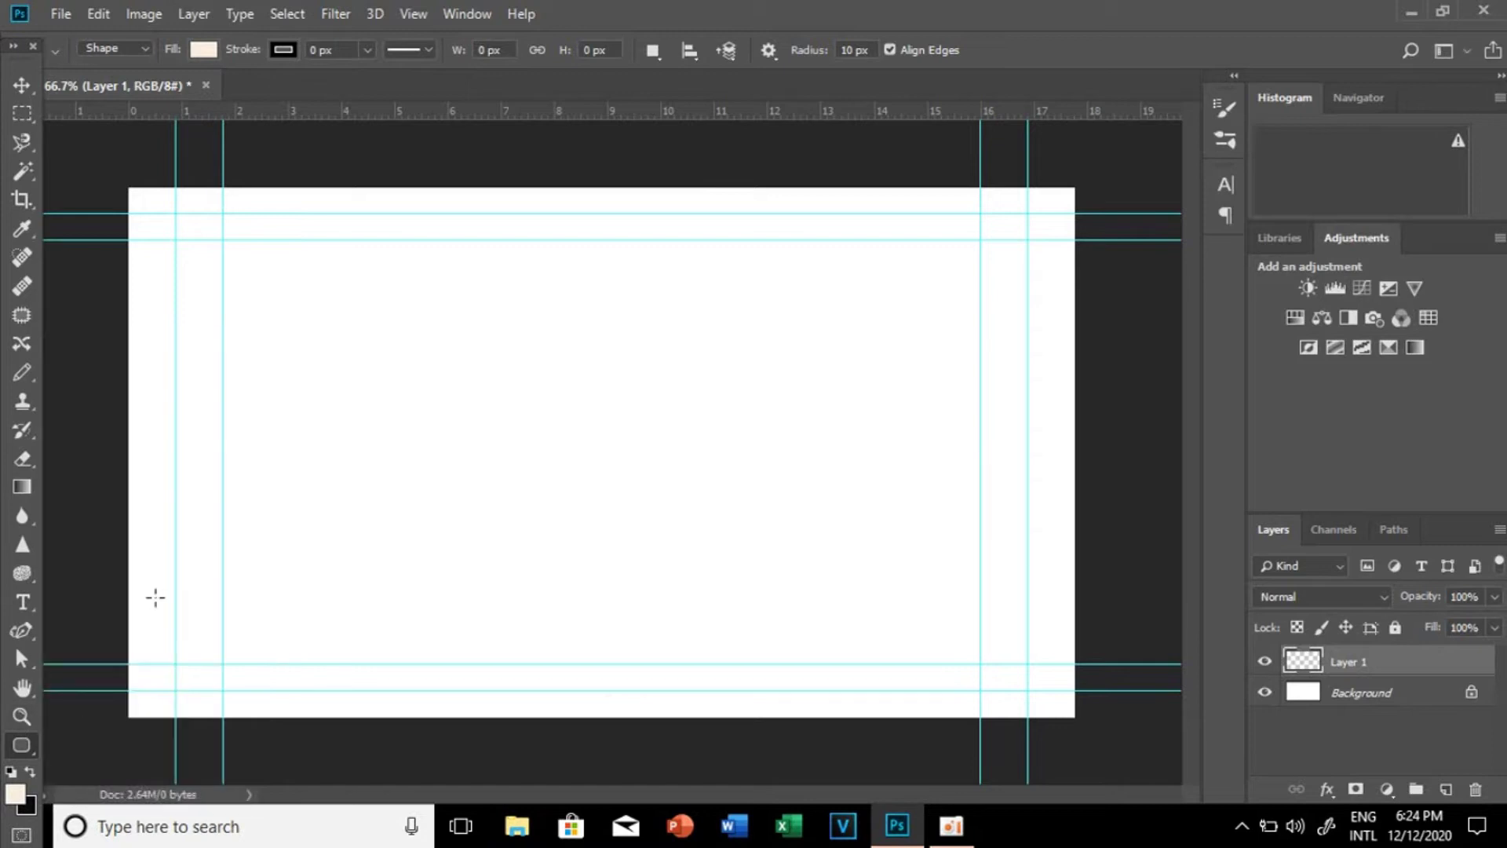
Step: Draw a 1309 × 732 px rounded rectangle over the card, try black then cream fills, then switch to gradient
{"action": "left_click_drag", "start_coordinate": [122, 189], "coordinate": [1089, 727]}
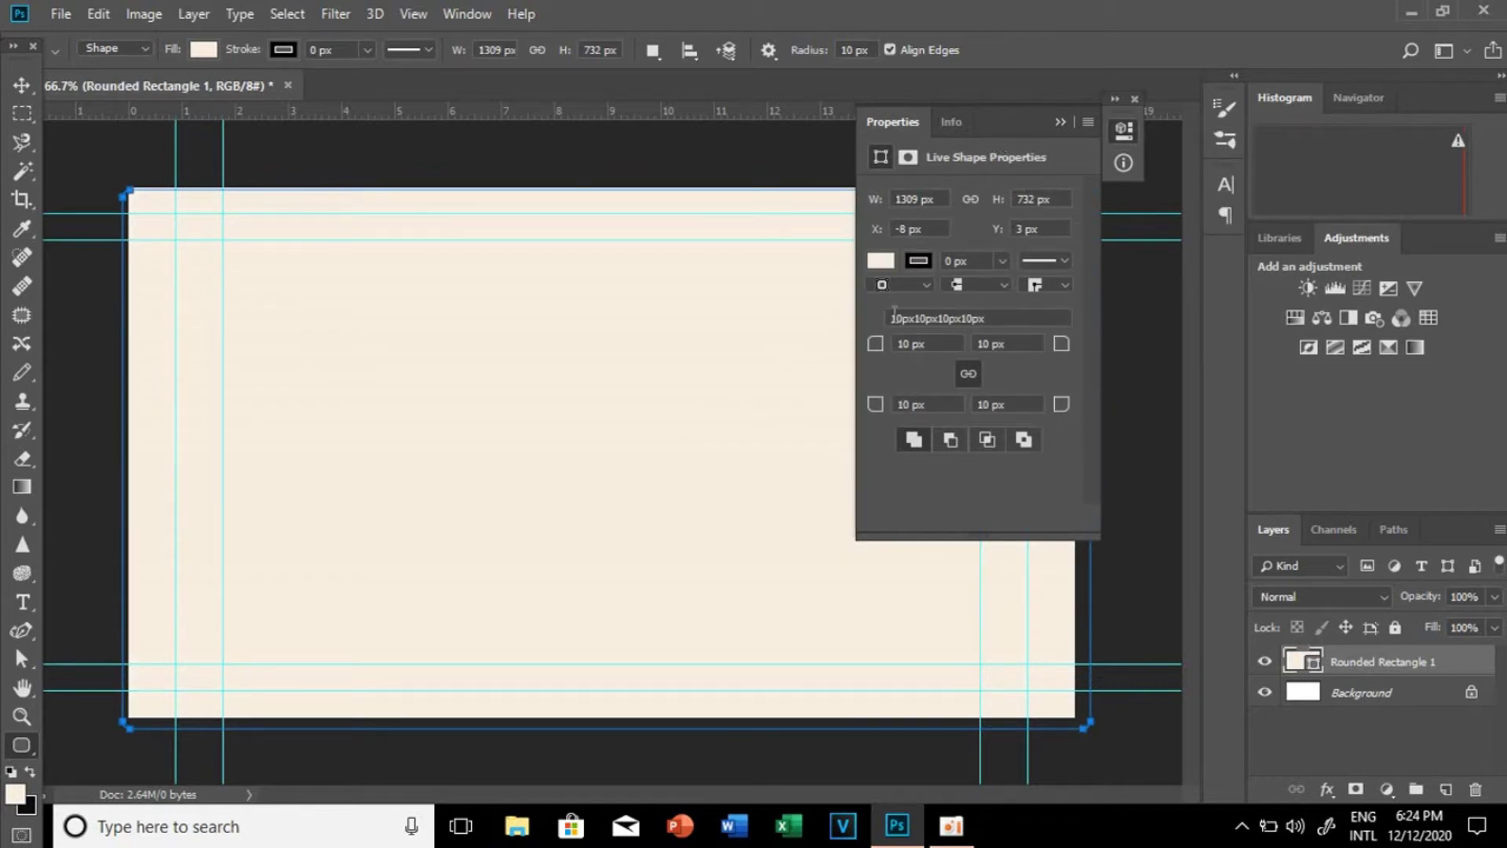
{"action": "left_click", "coordinate": [882, 261]}
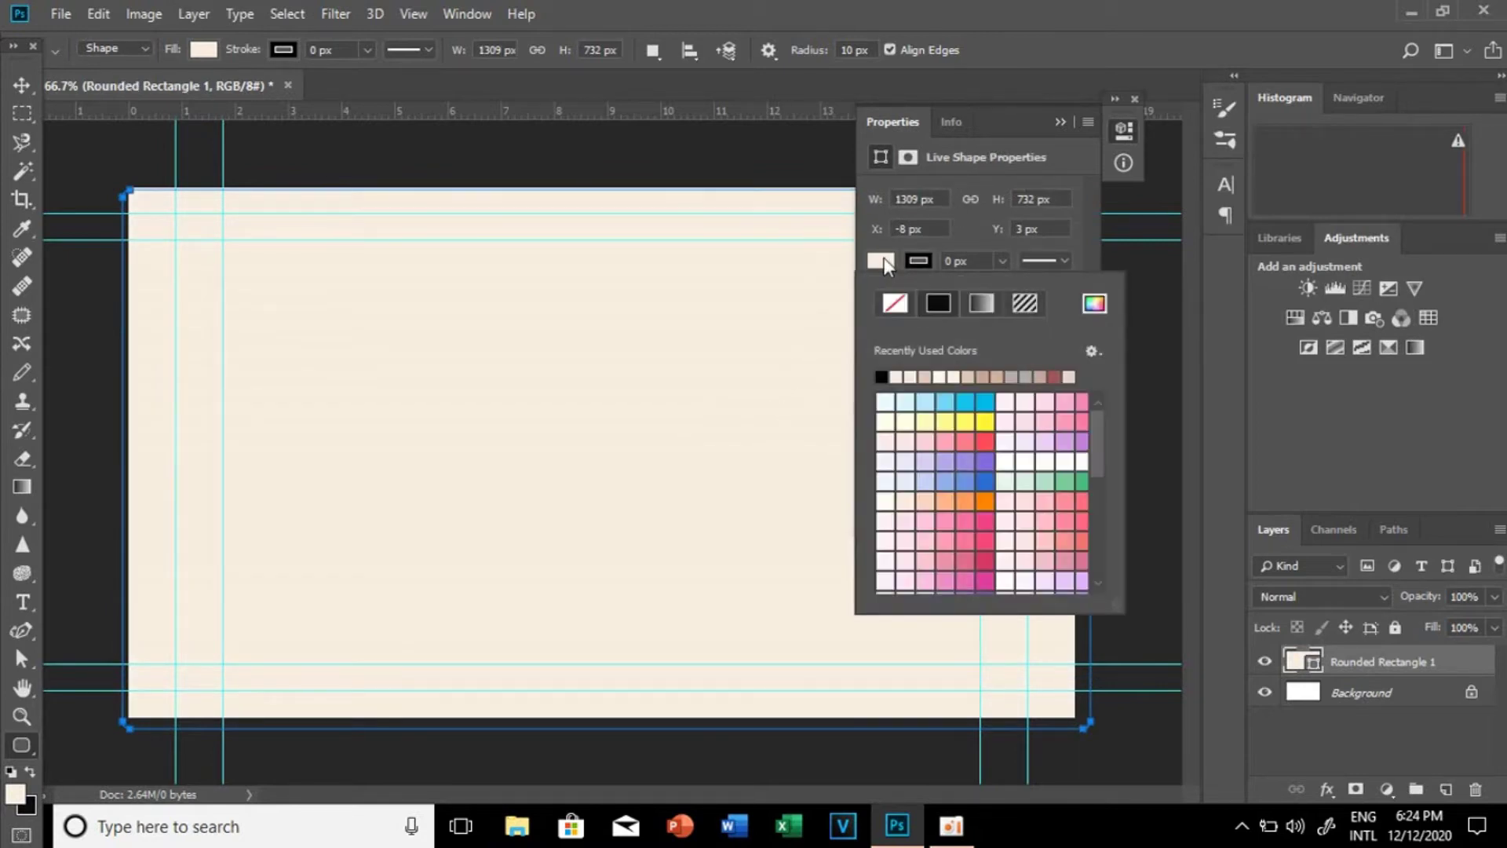
{"action": "left_click", "coordinate": [881, 377]}
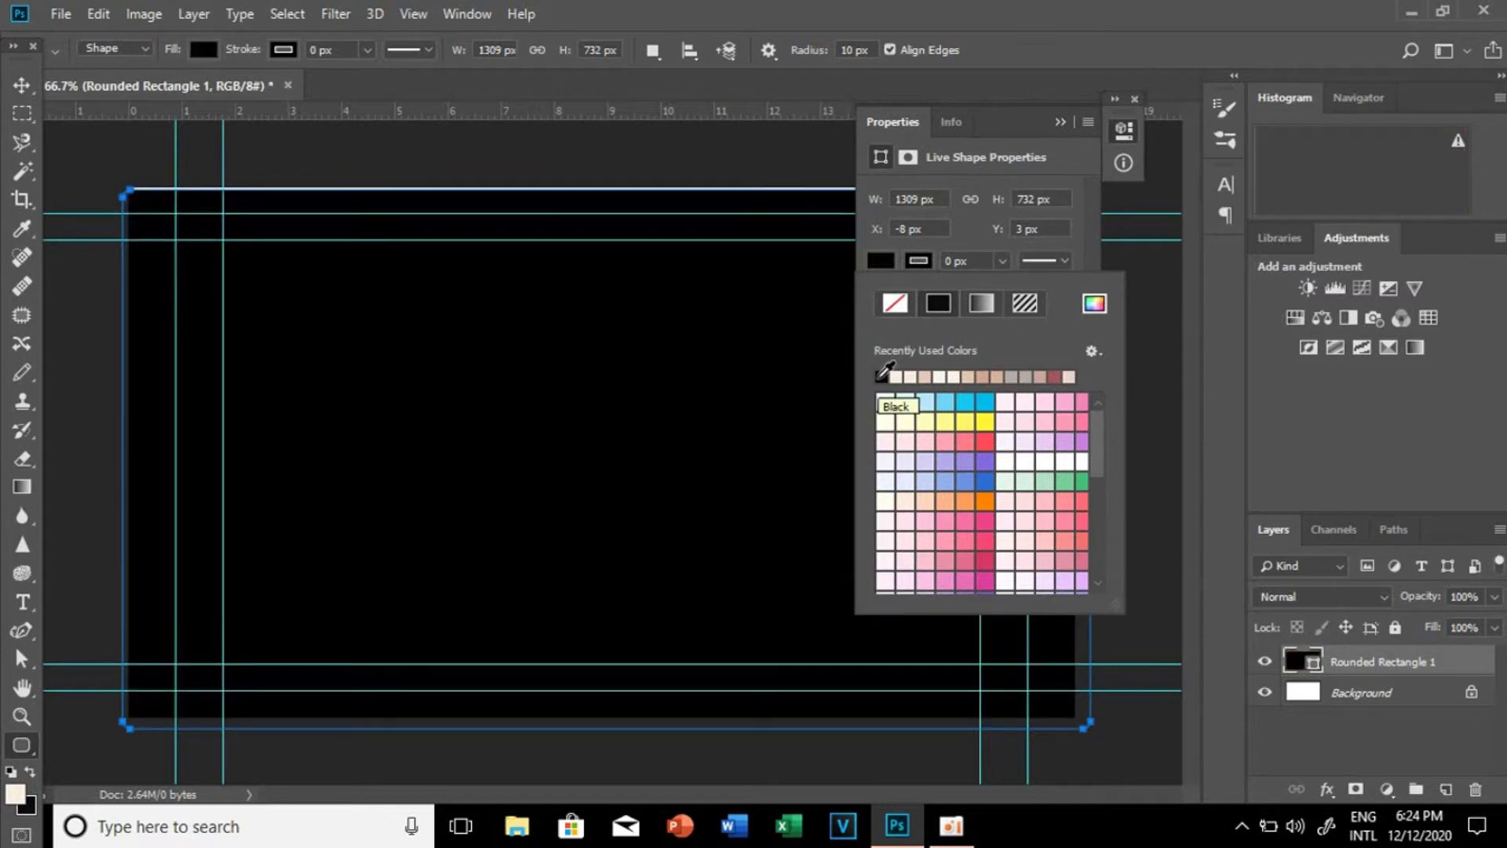
{"action": "left_click", "coordinate": [898, 378]}
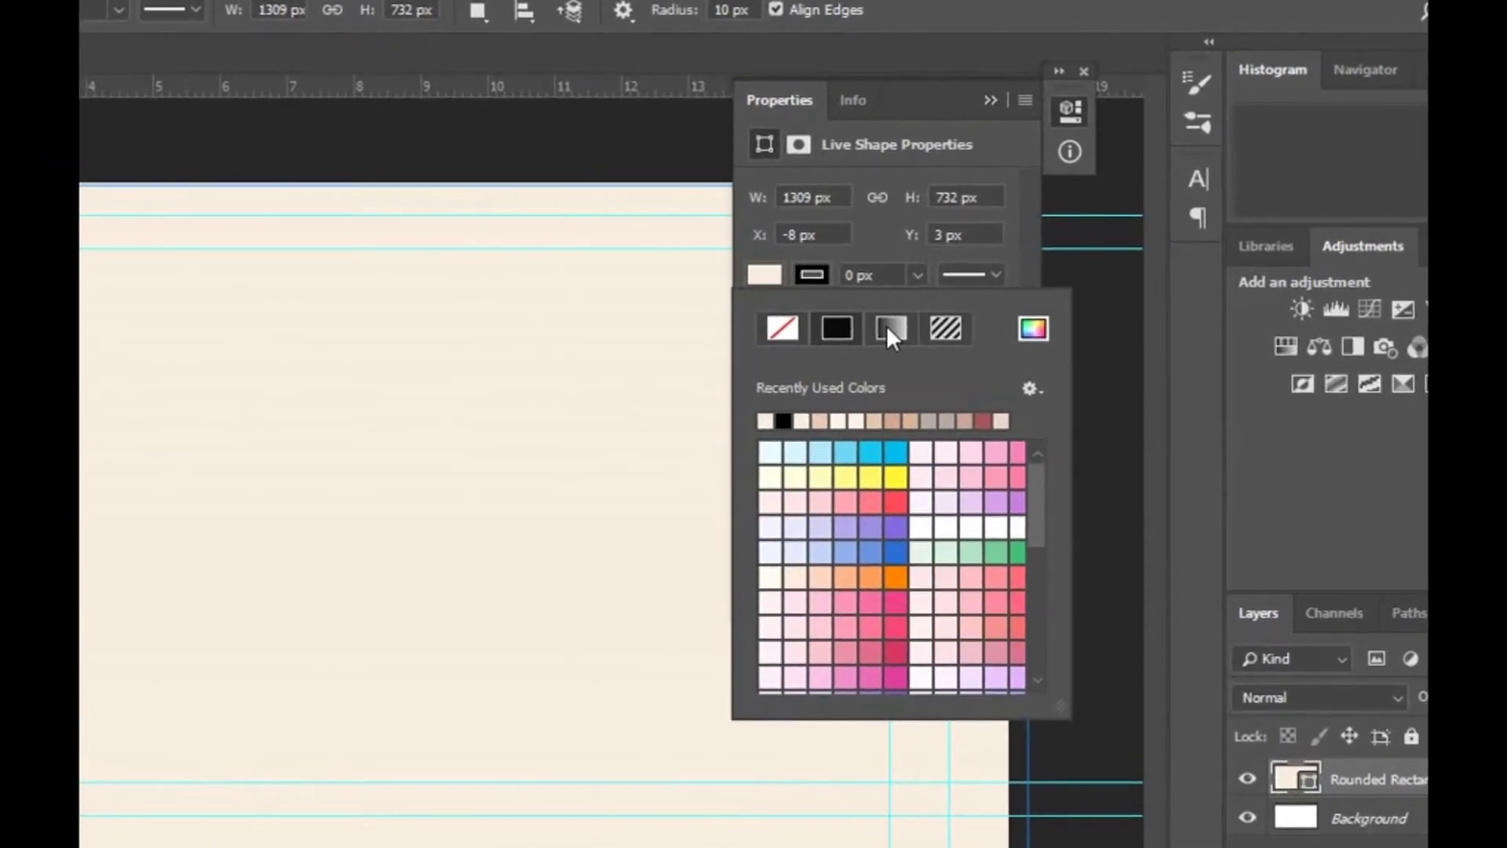
{"action": "left_click", "coordinate": [915, 326]}
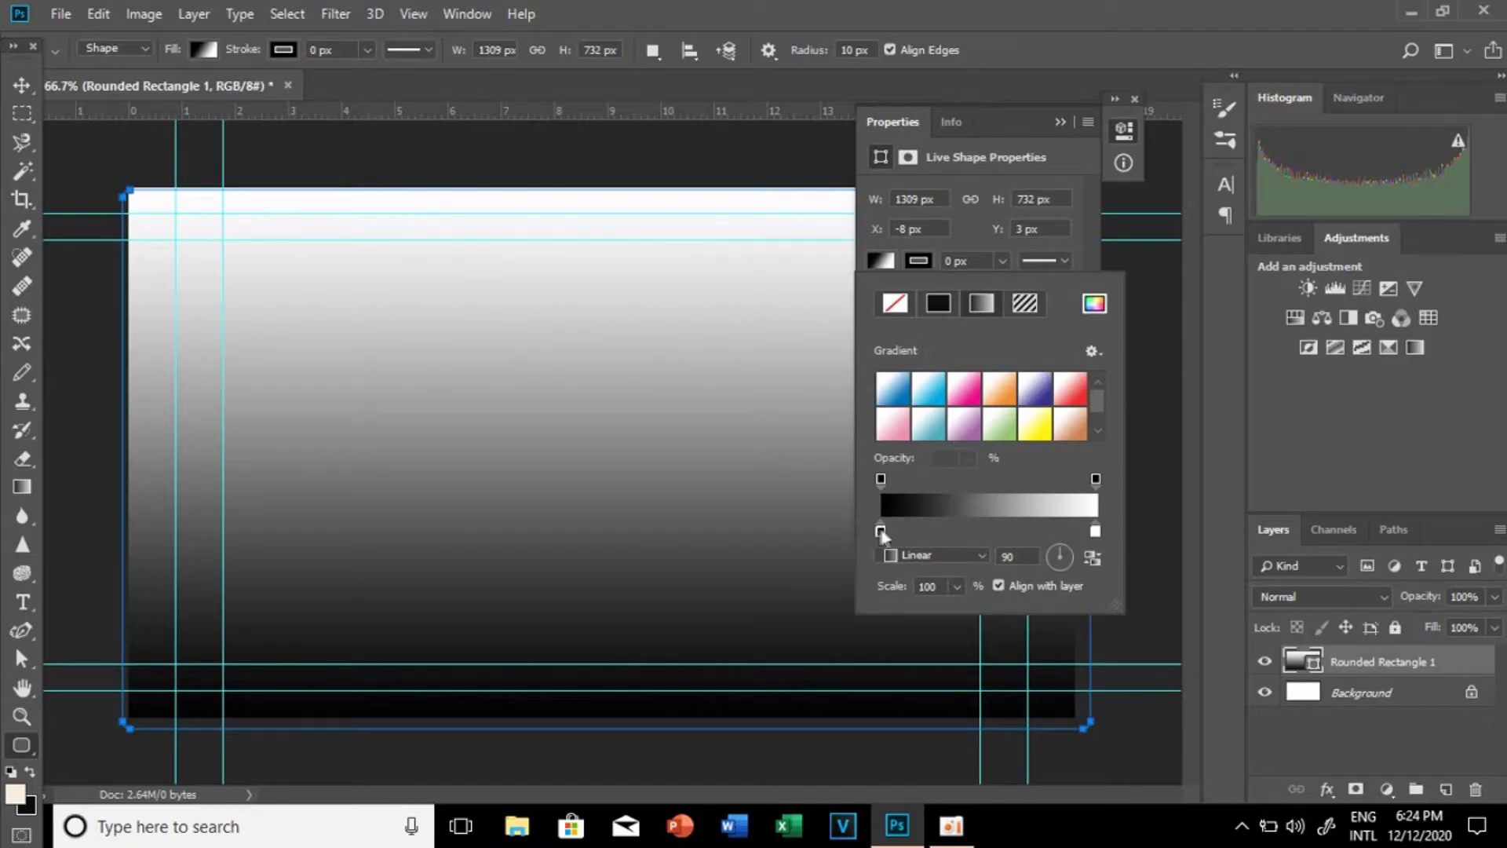
Step: Set the gradient's left stop to red #f33434 so it runs red to white
{"action": "left_click", "coordinate": [880, 532]}
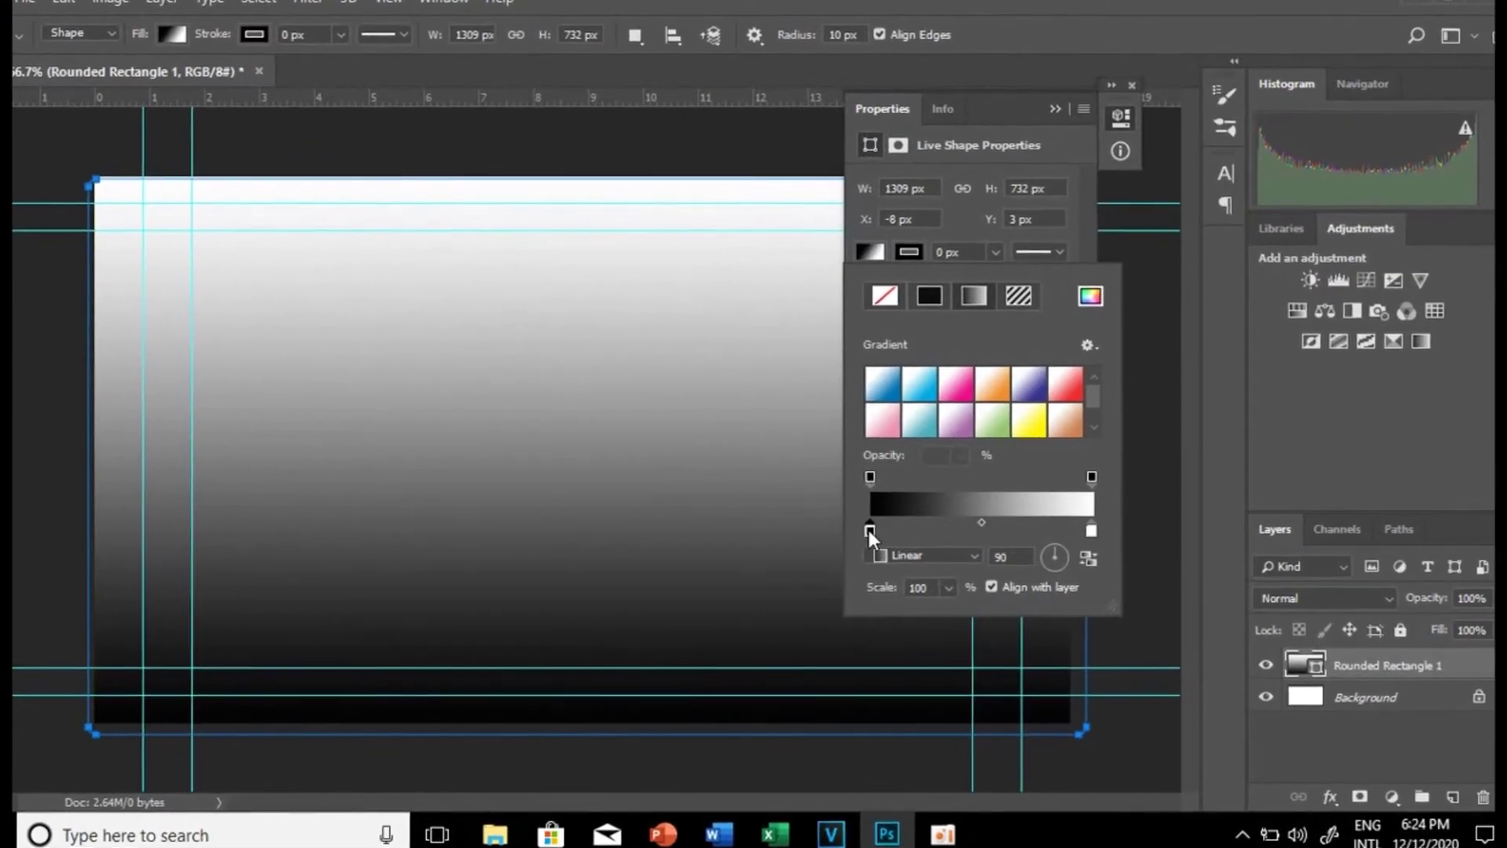
{"action": "double_click", "coordinate": [868, 530]}
{"action": "left_click", "coordinate": [868, 530]}
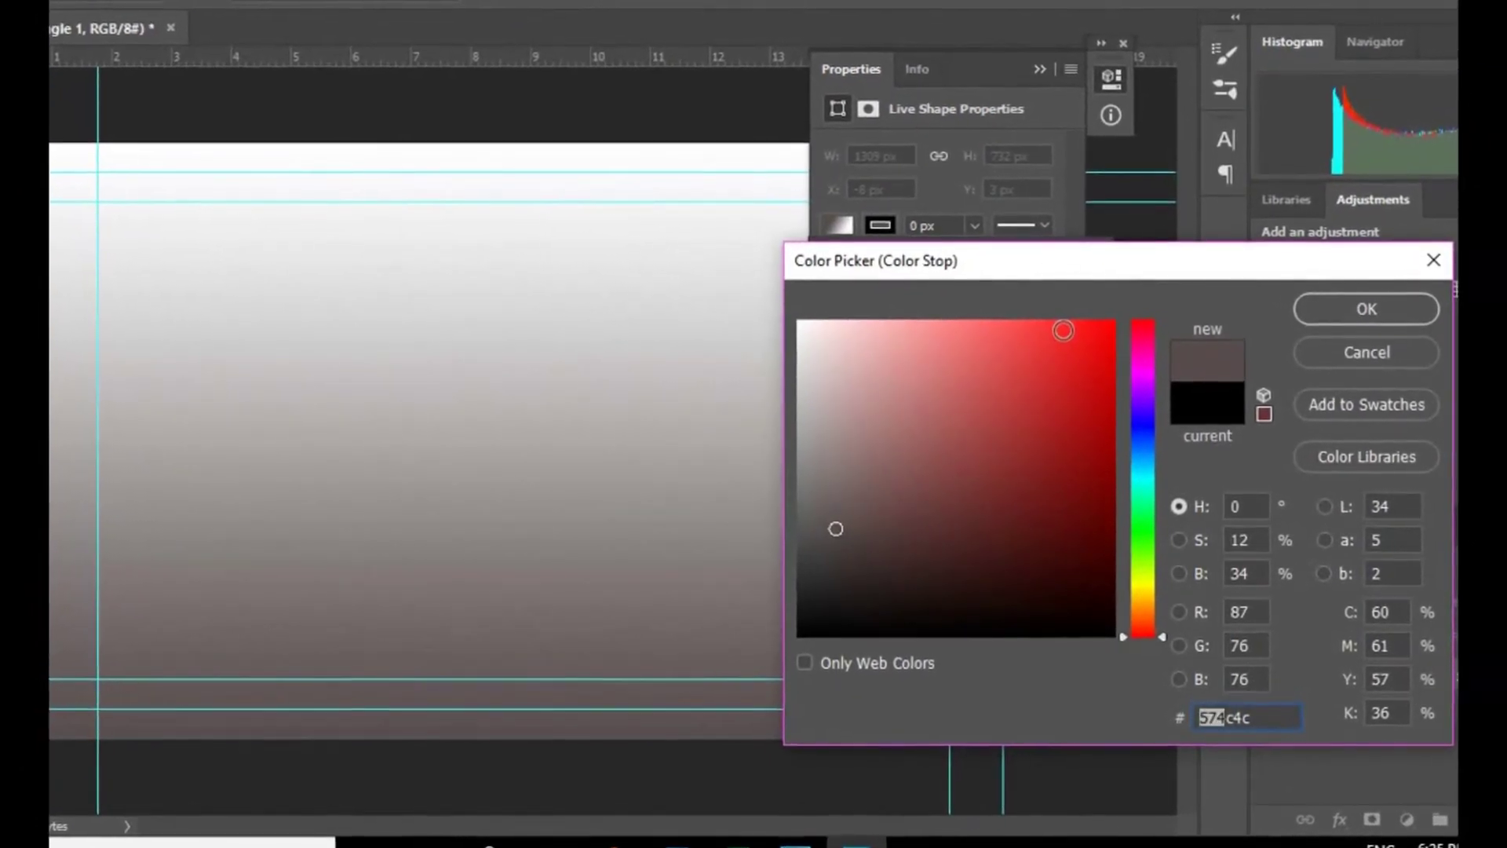
{"action": "type", "text": "f33434"}
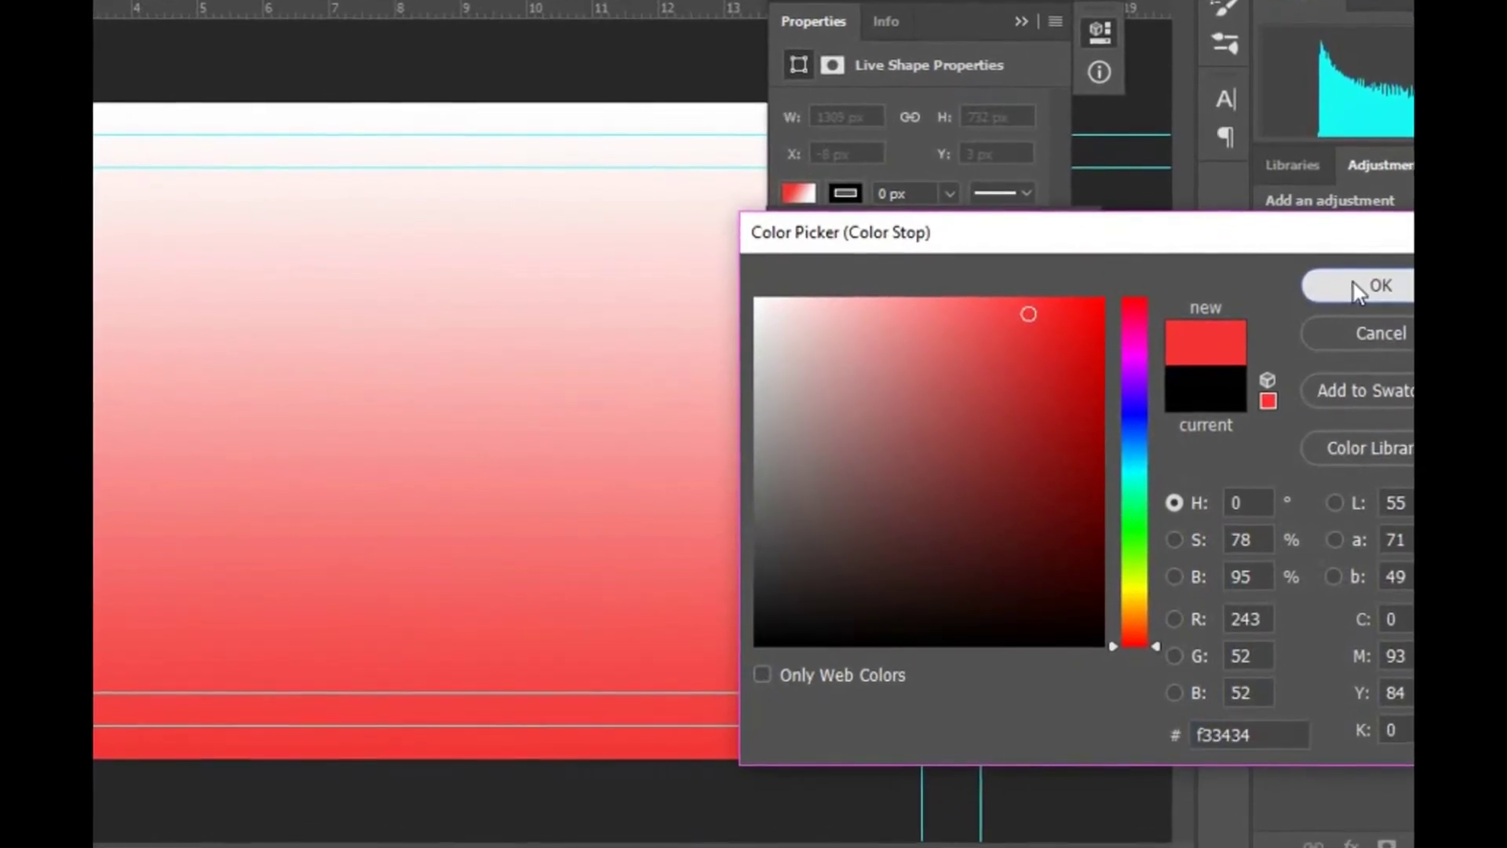
{"action": "left_click", "coordinate": [1356, 289]}
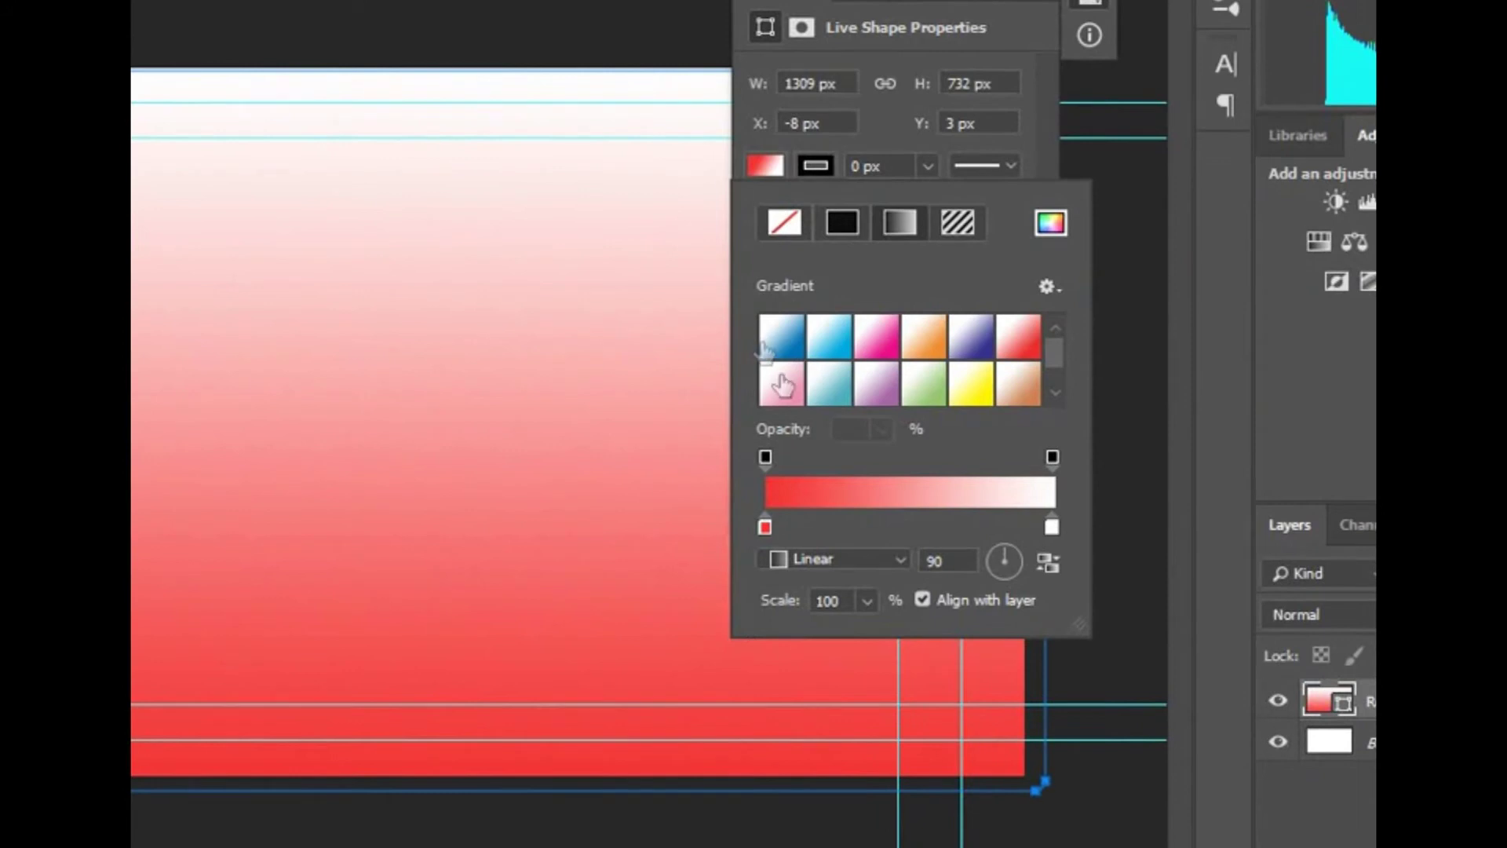
{"action": "left_click", "coordinate": [847, 520]}
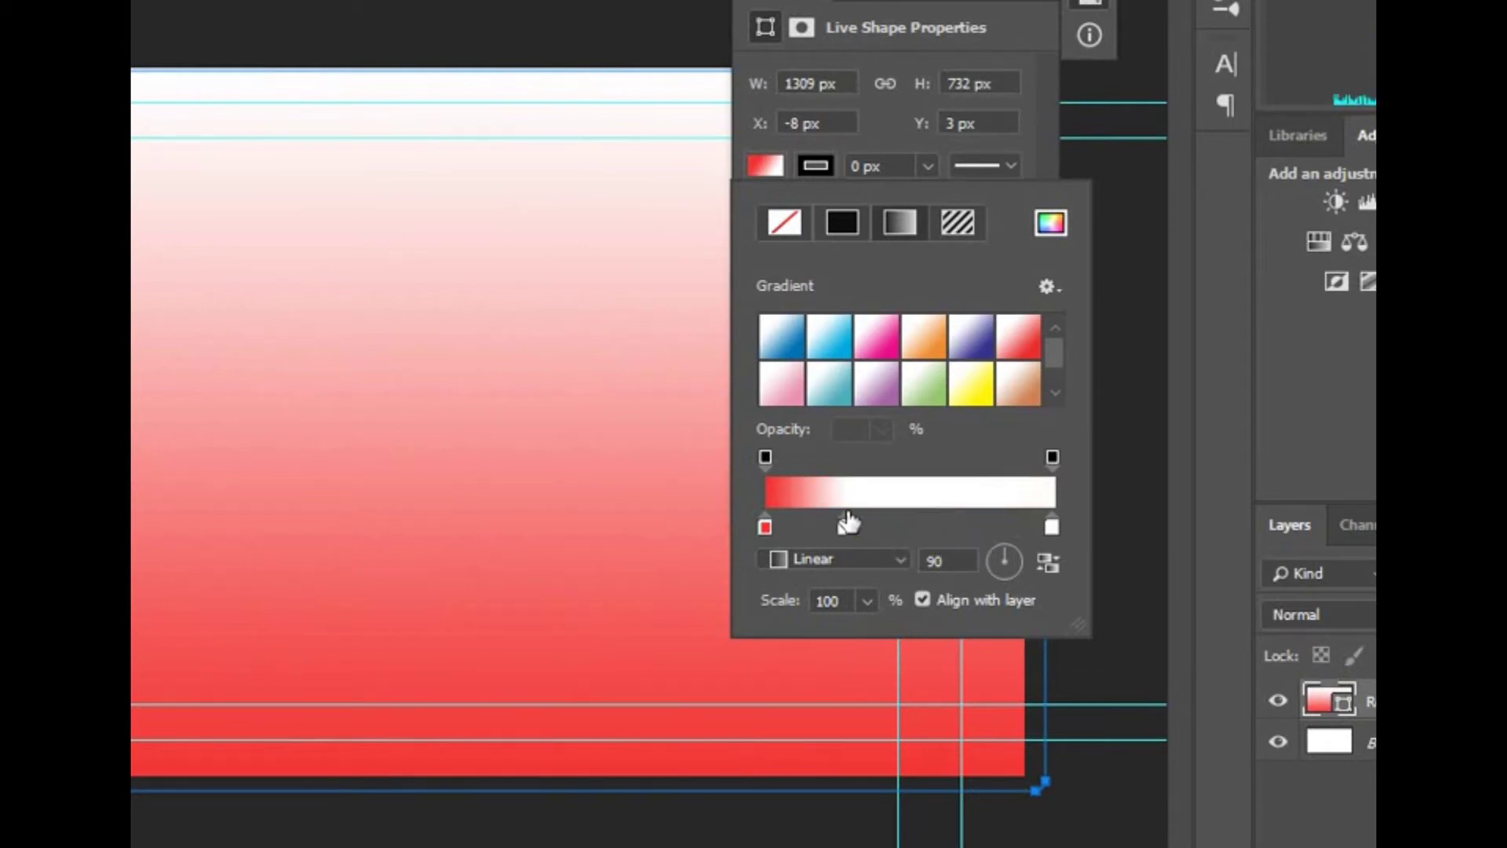
Step: Colour the newly added gradient stop purple (5f14f6)
{"action": "double_click", "coordinate": [848, 519]}
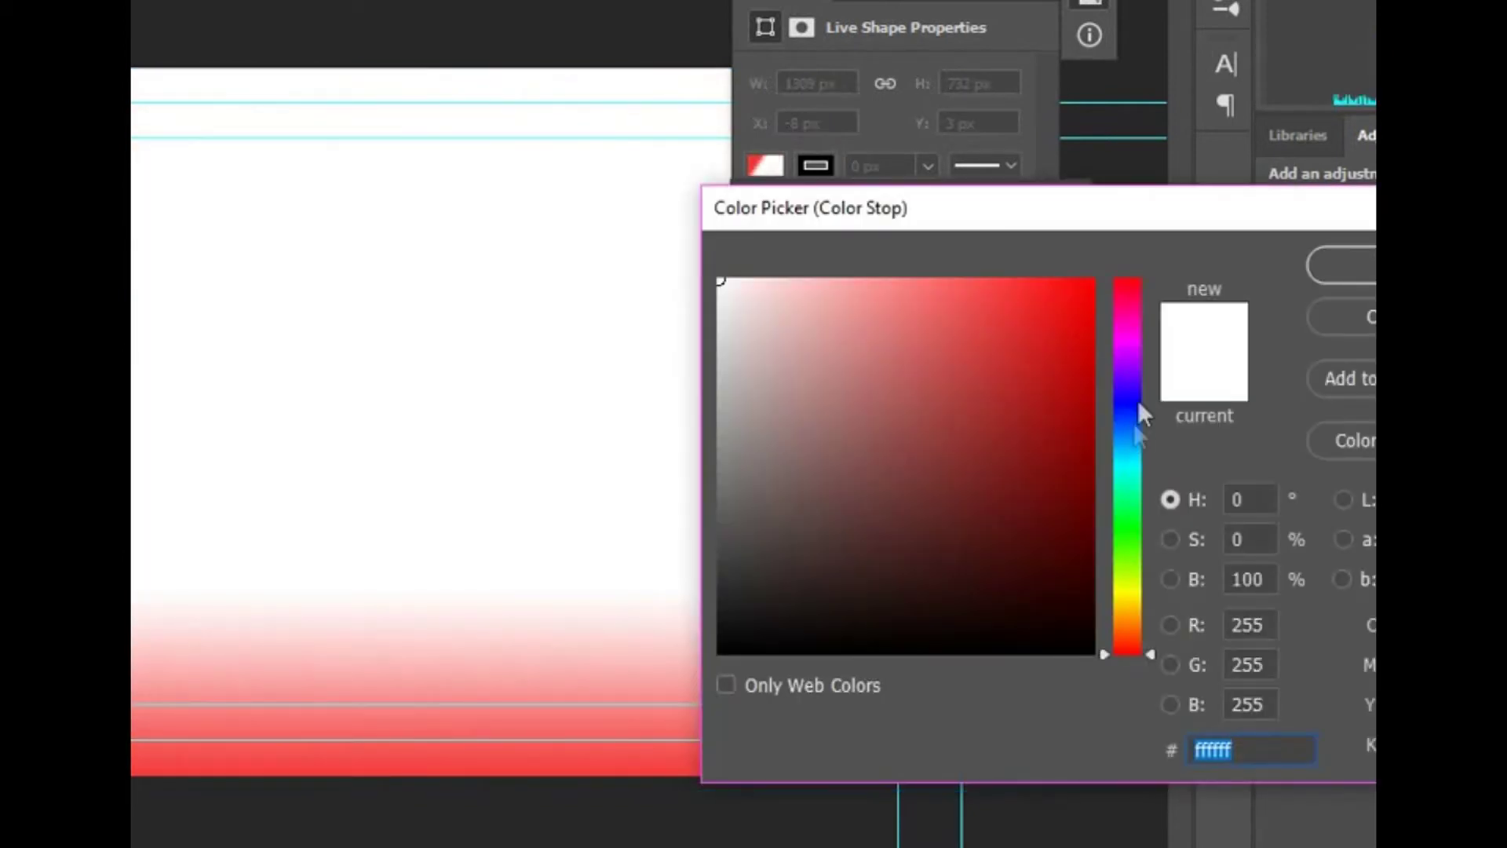
{"action": "left_click", "coordinate": [1127, 382]}
{"action": "left_click", "coordinate": [1104, 354]}
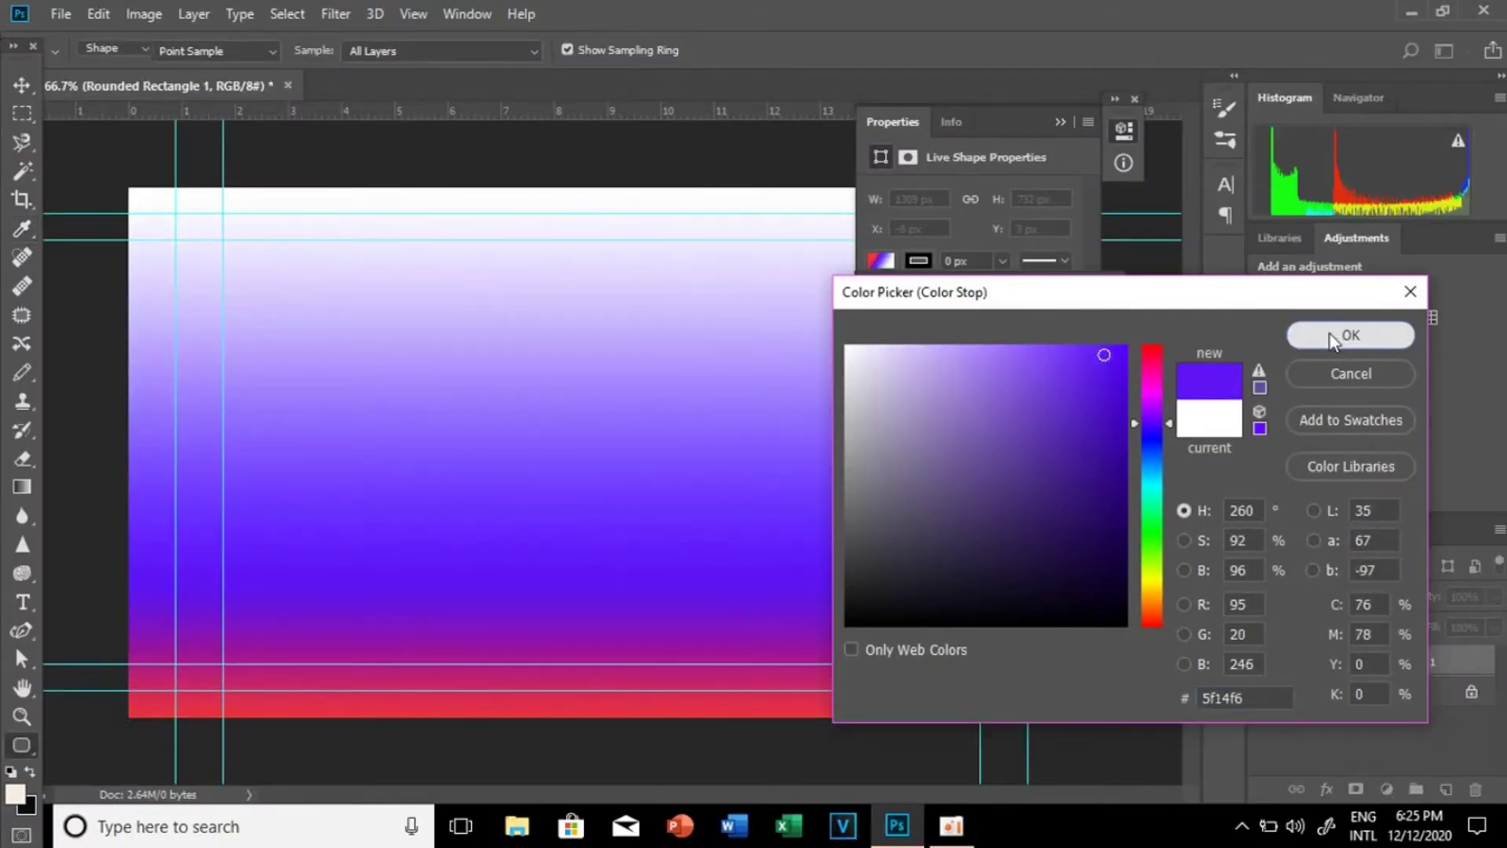
{"action": "left_click", "coordinate": [1341, 338]}
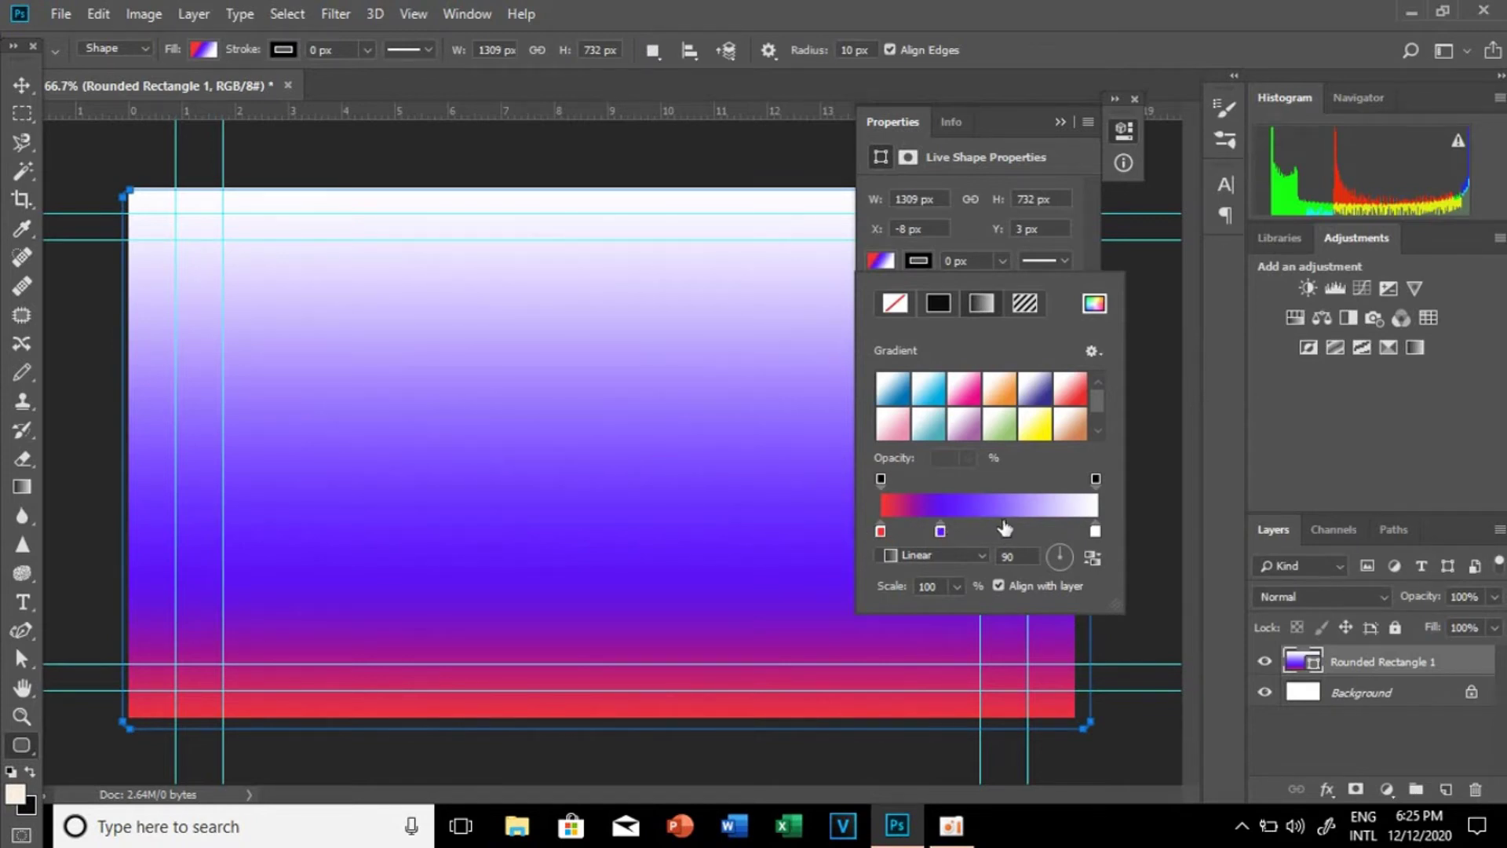
Step: Add another gradient stop and colour it teal (0af3ca)
{"action": "left_click", "coordinate": [1005, 527]}
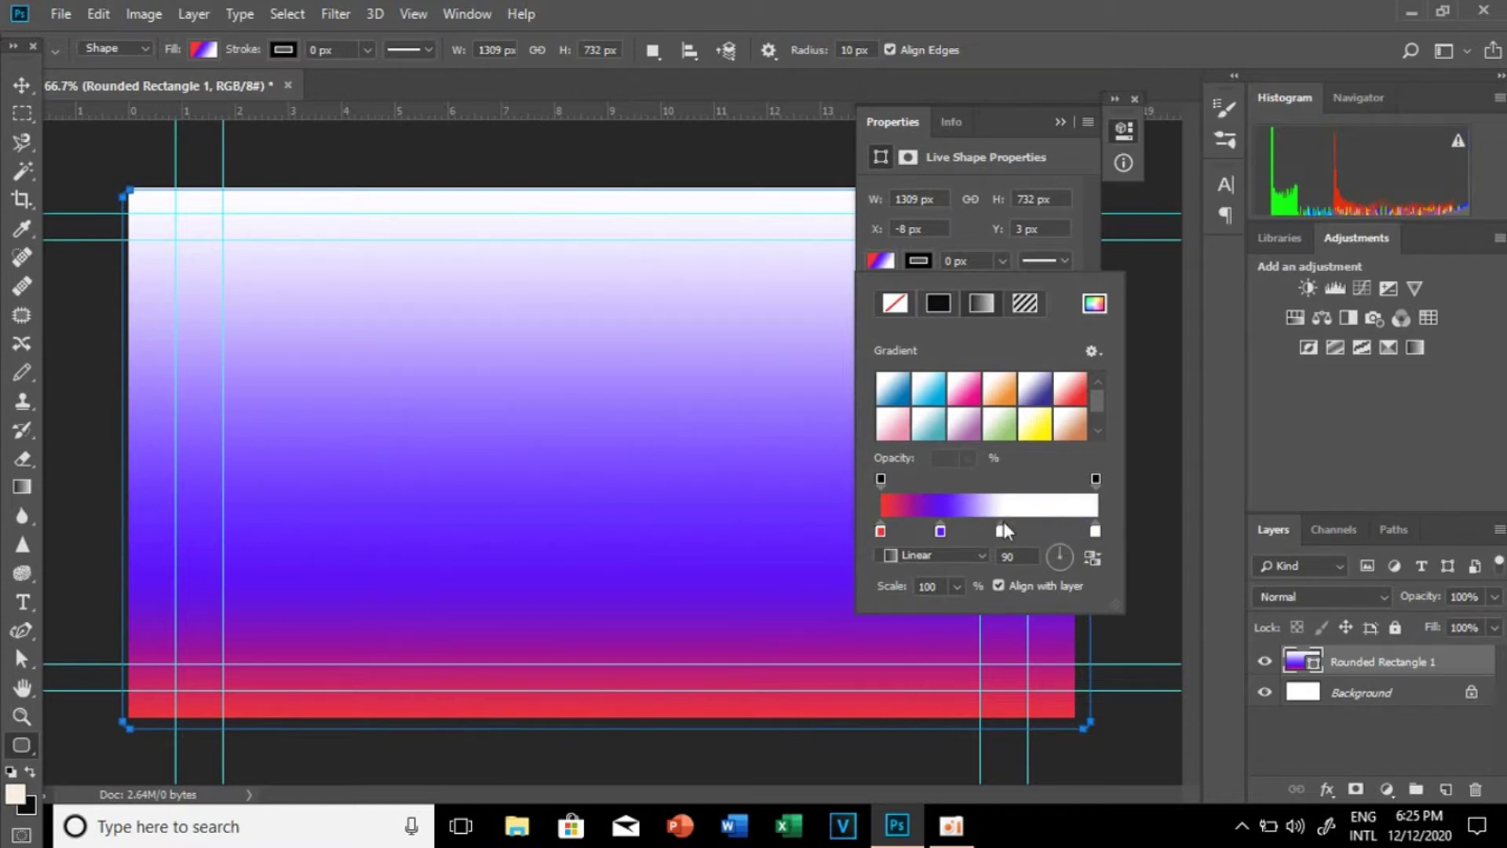
{"action": "double_click", "coordinate": [1005, 527]}
{"action": "left_click_drag", "start_coordinate": [1151, 513], "coordinate": [1151, 494]}
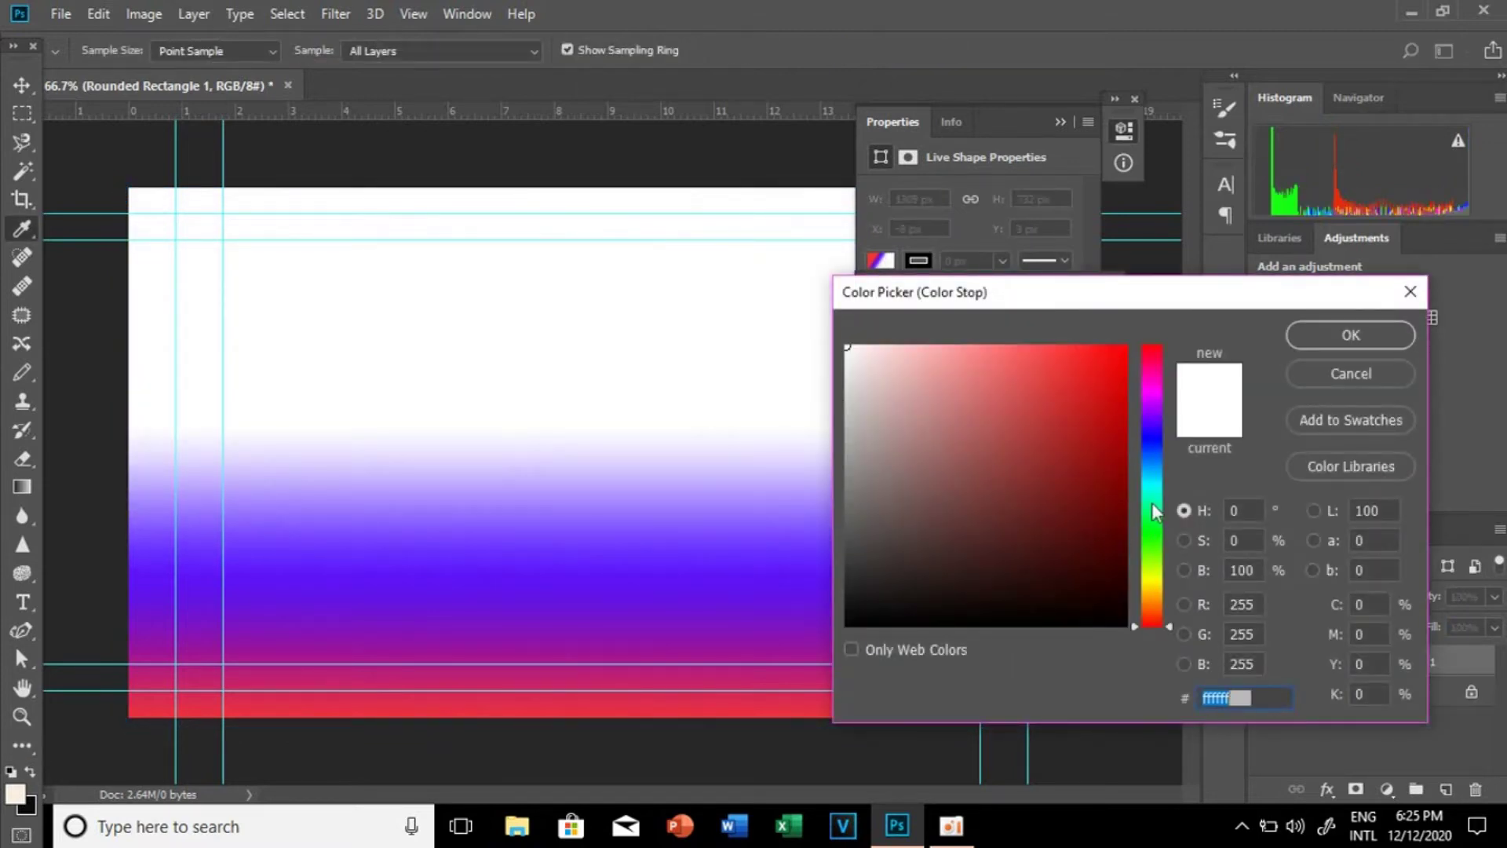
{"action": "left_click", "coordinate": [1115, 358]}
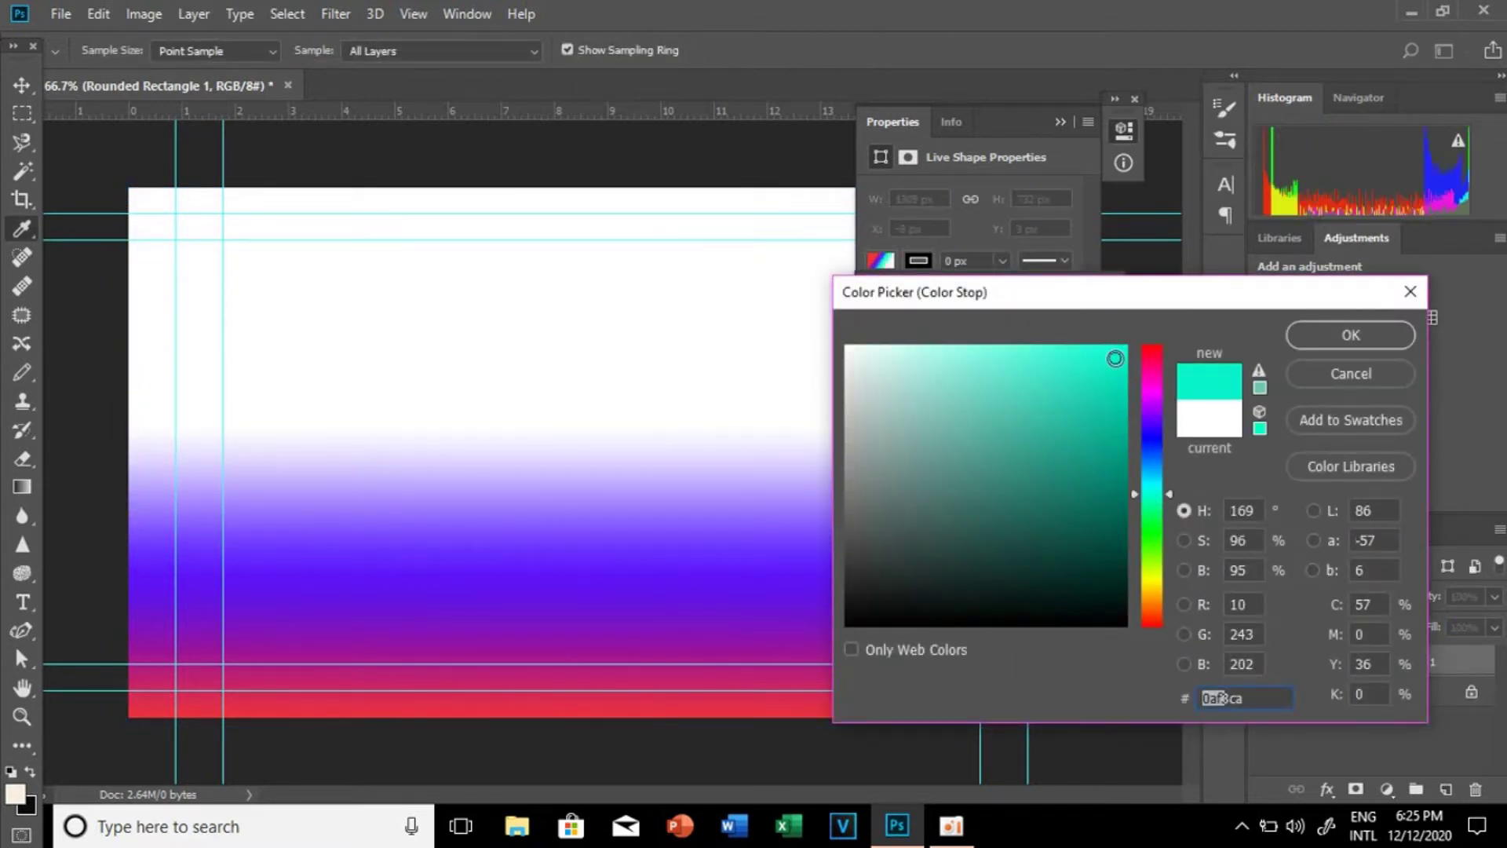
{"action": "left_click", "coordinate": [1349, 334]}
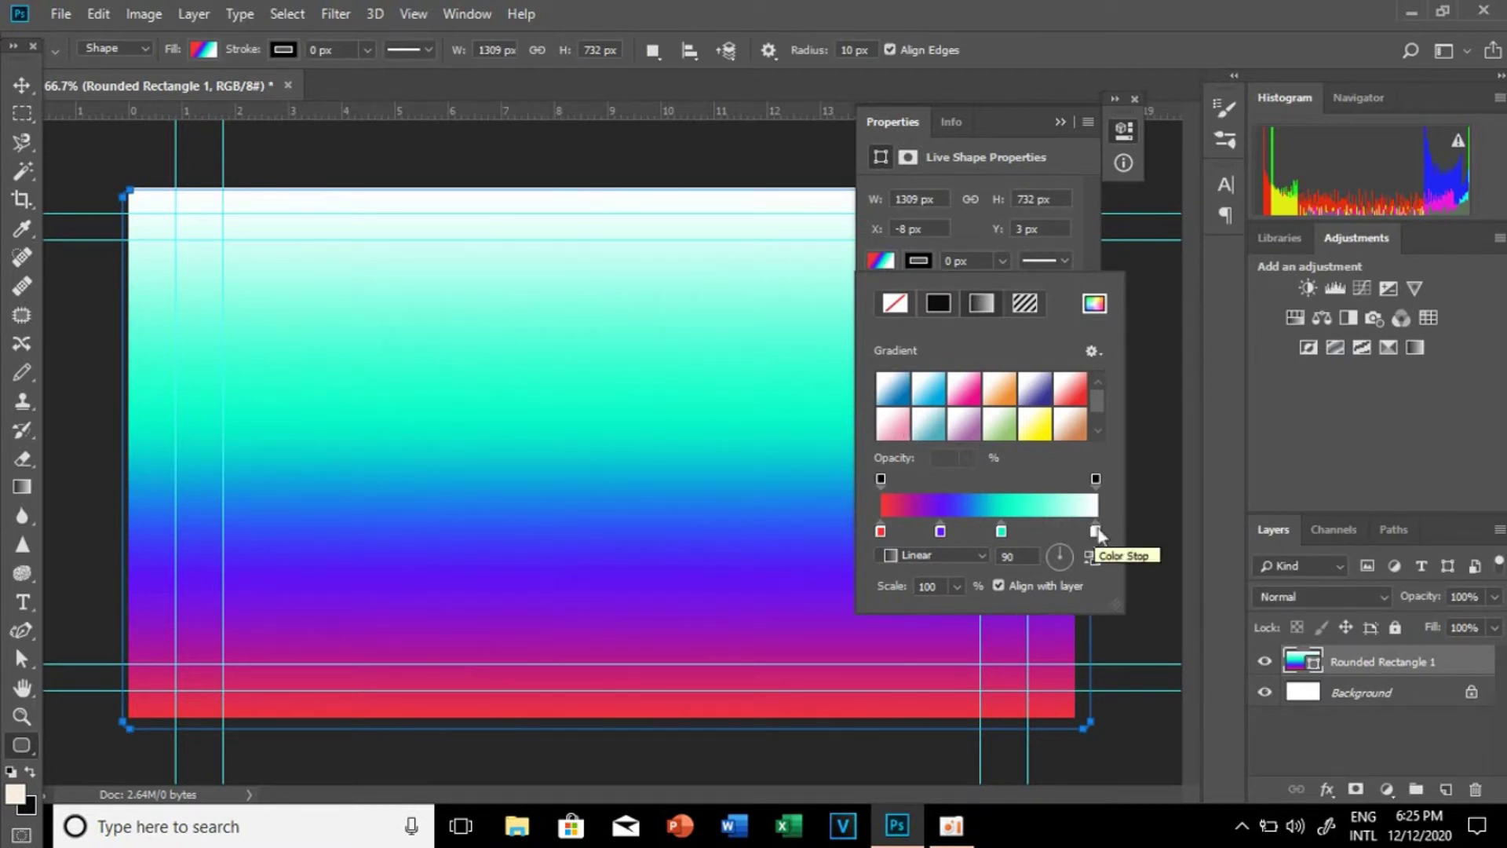
{"action": "left_click", "coordinate": [1097, 533]}
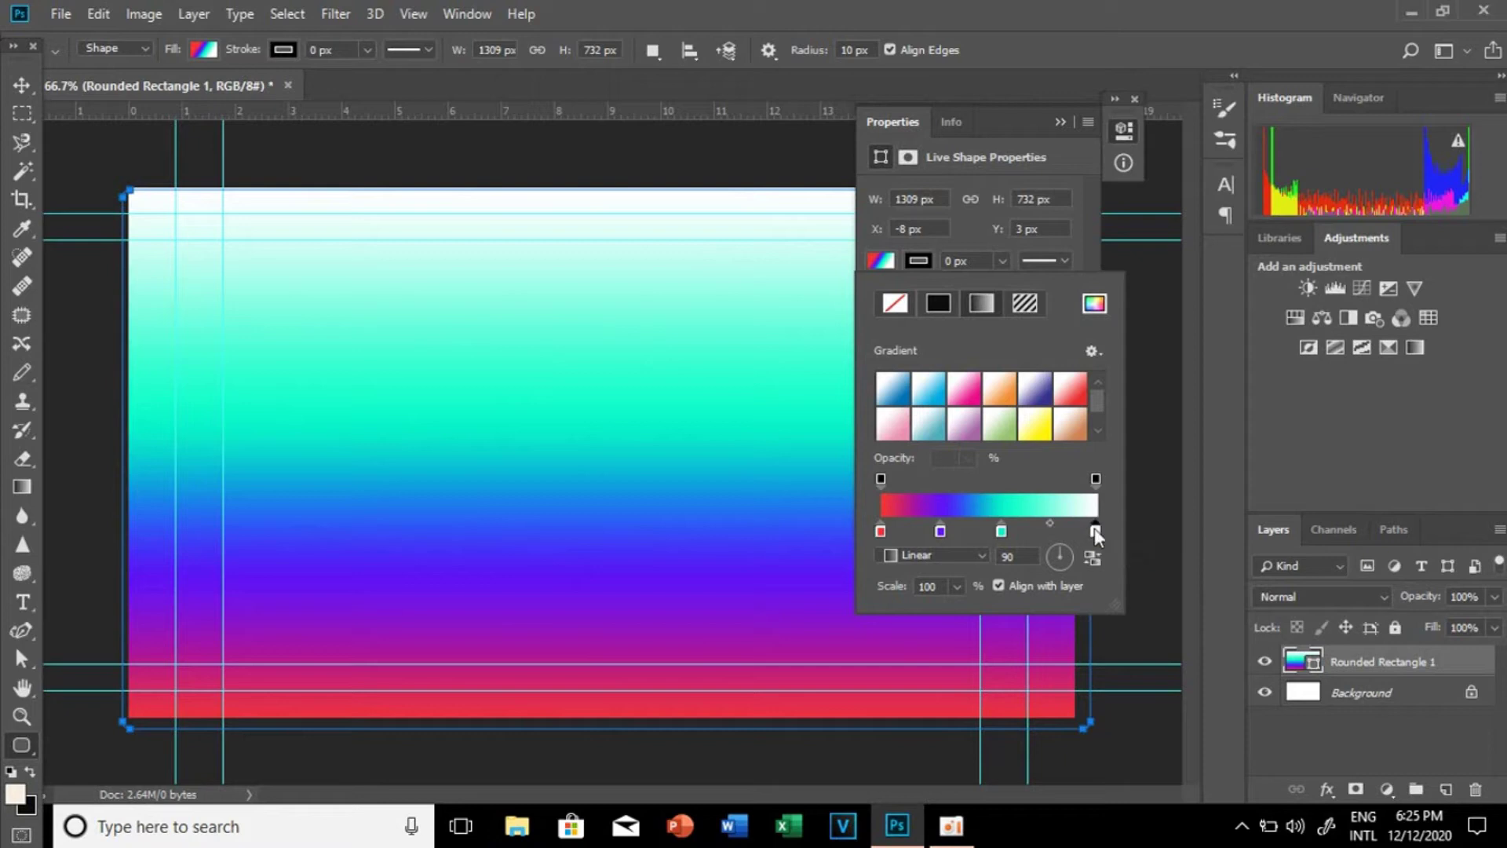
Step: Recolour the gradient's white right end stop to bright green (30ff00) and close the gradient options
{"action": "double_click", "coordinate": [1097, 533]}
{"action": "left_click", "coordinate": [1093, 528]}
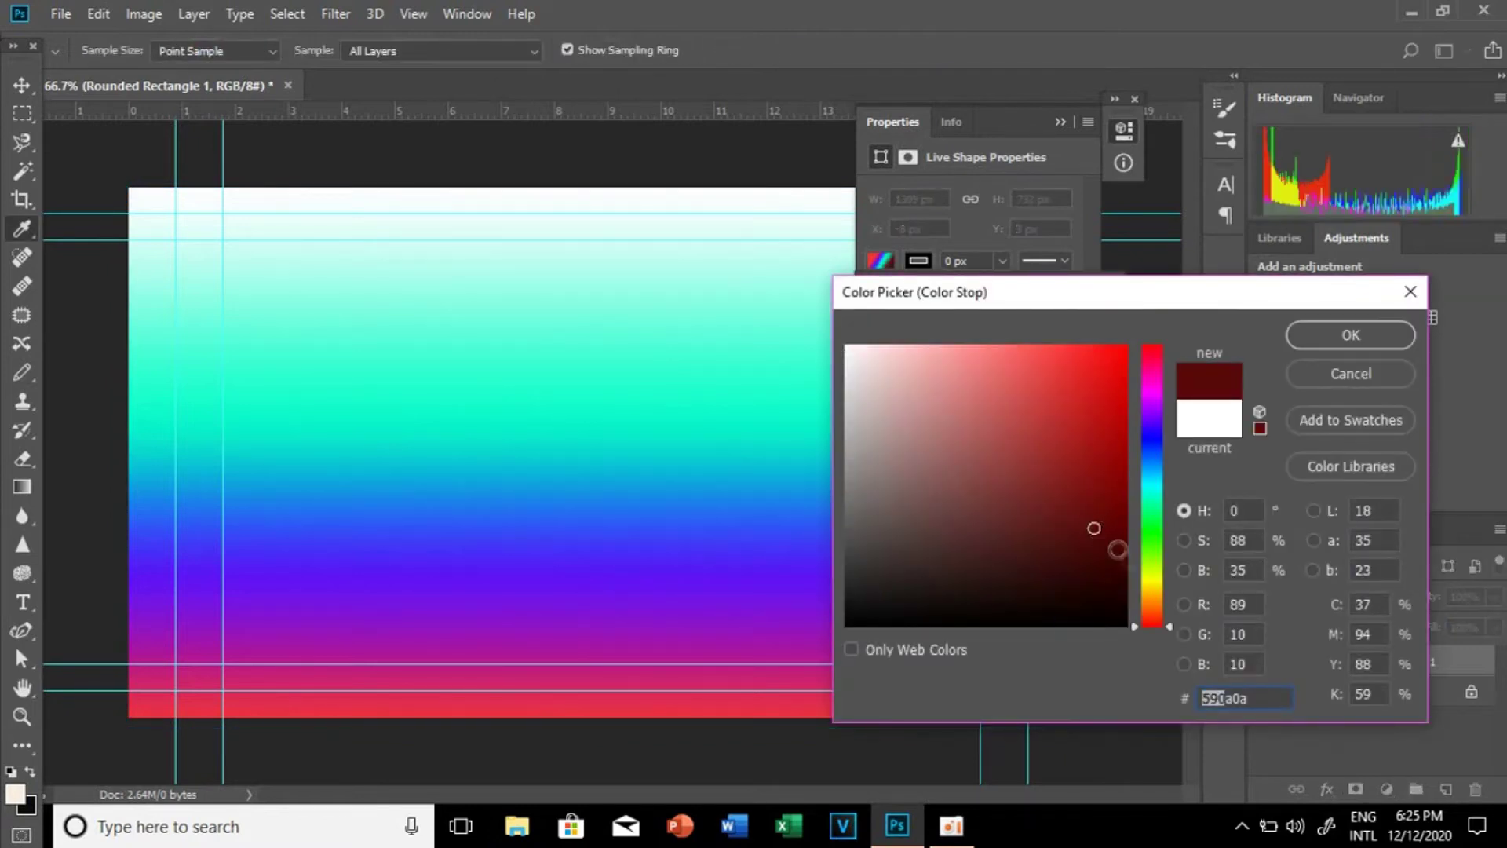
{"action": "left_click", "coordinate": [1157, 550]}
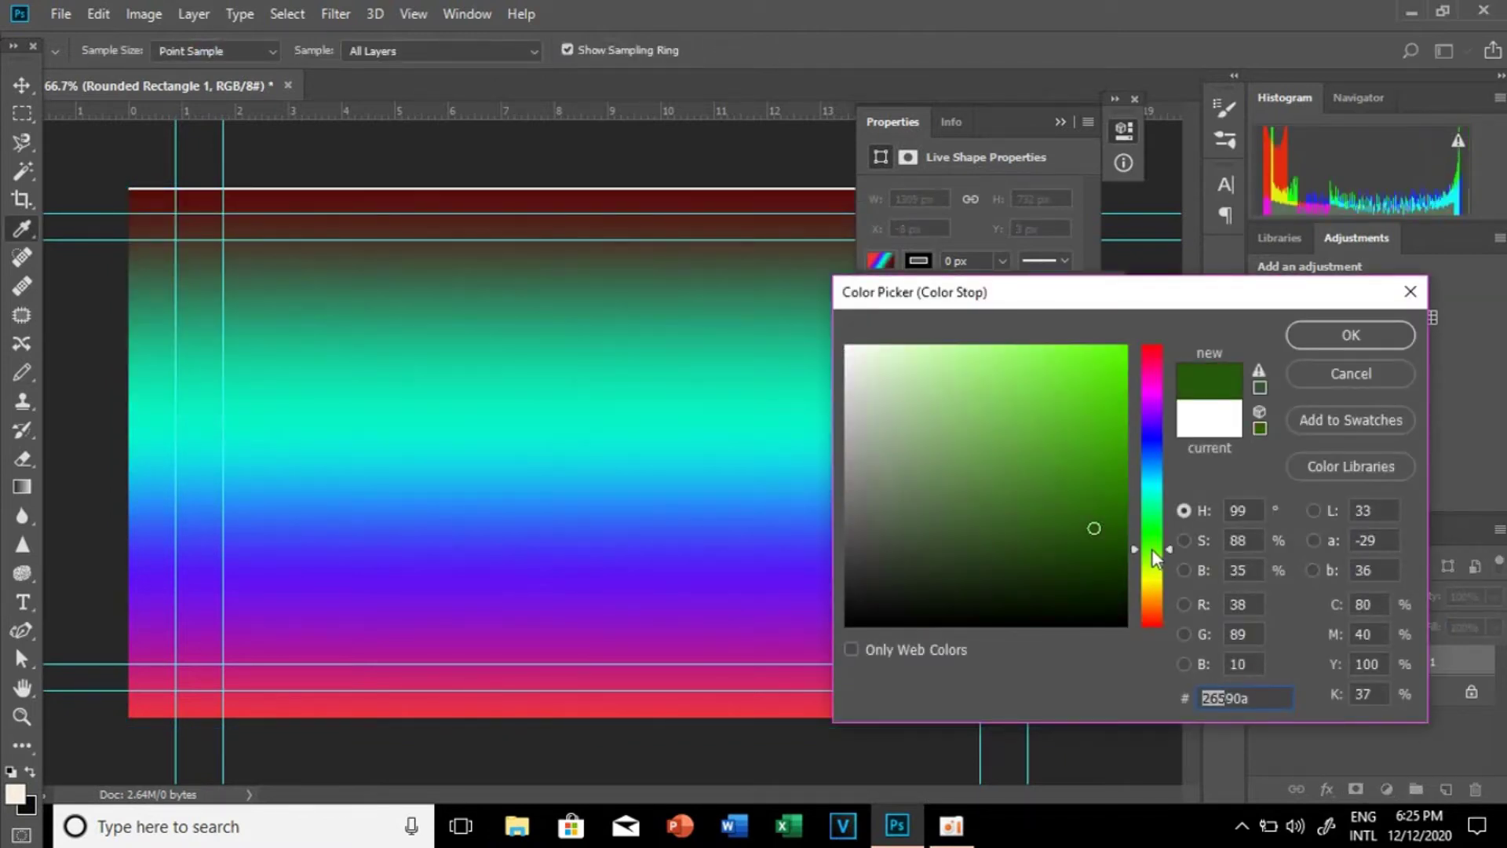
{"action": "left_click_drag", "start_coordinate": [1157, 567], "coordinate": [1153, 599]}
{"action": "left_click", "coordinate": [1116, 351]}
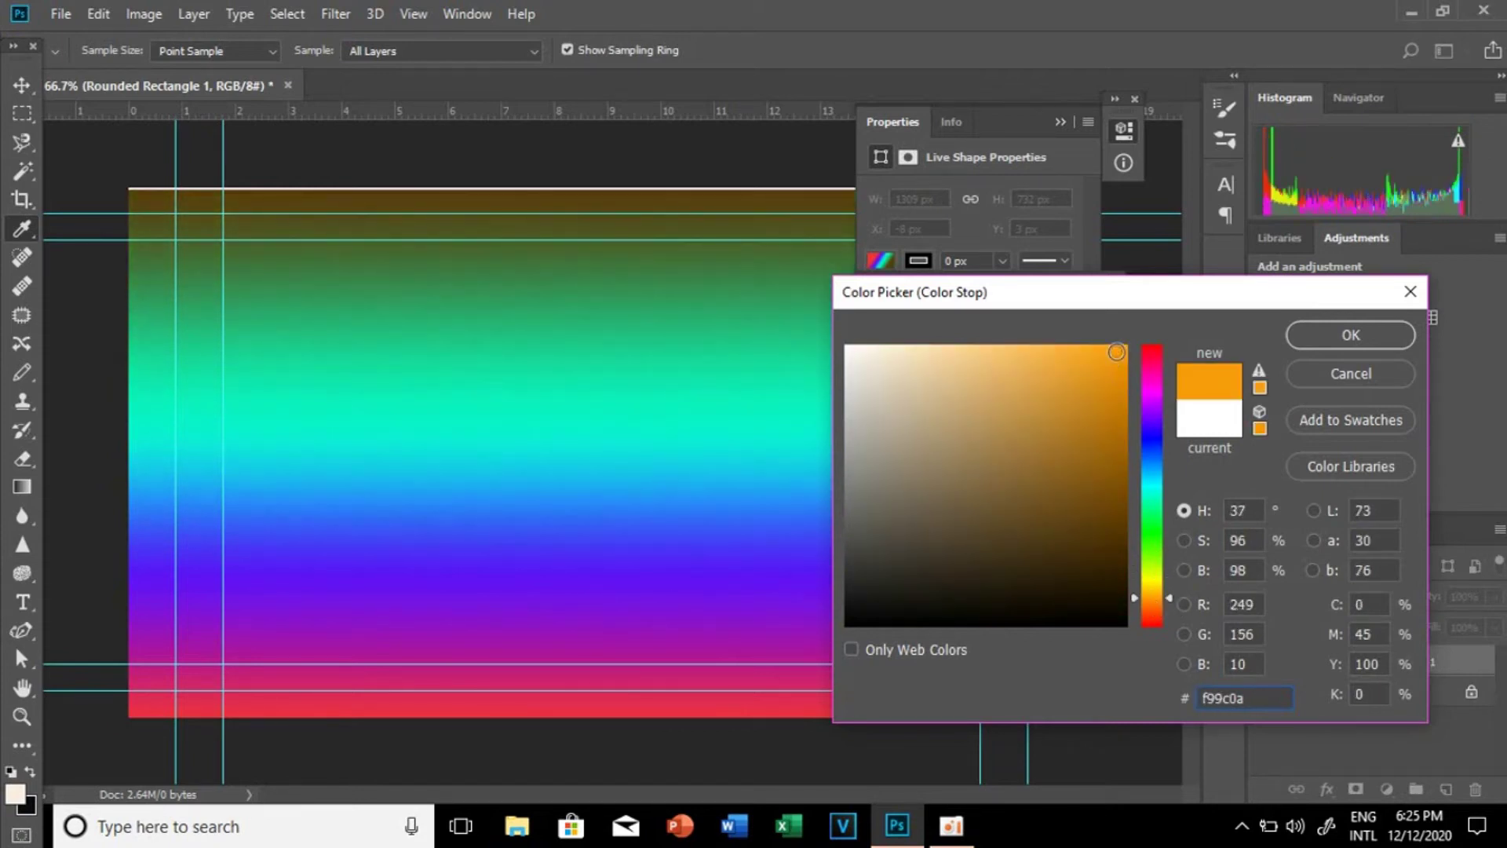
{"action": "left_click", "coordinate": [1153, 550]}
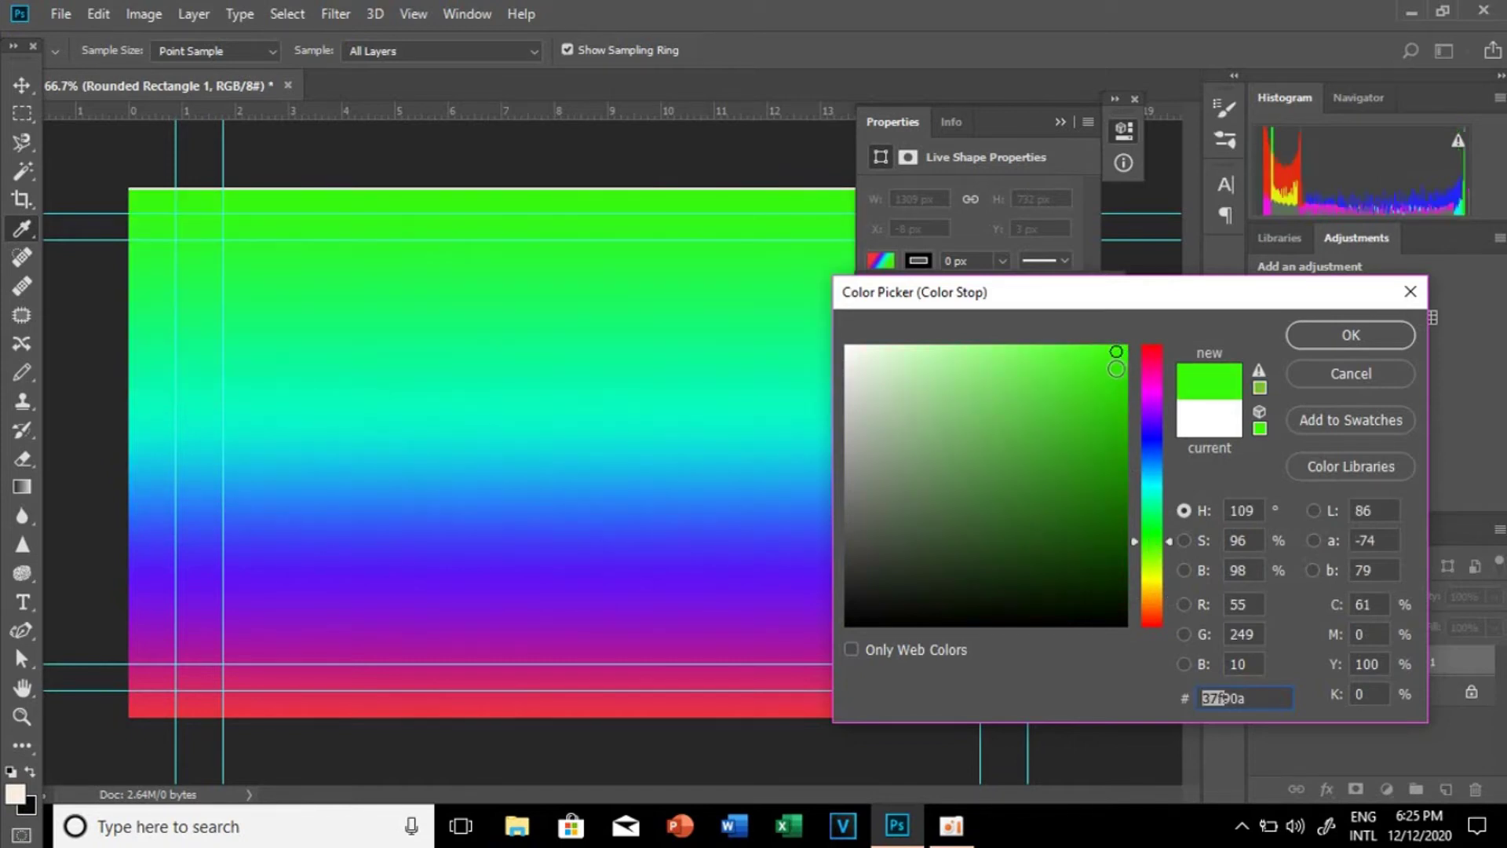
{"action": "left_click_drag", "start_coordinate": [1115, 368], "coordinate": [1125, 346]}
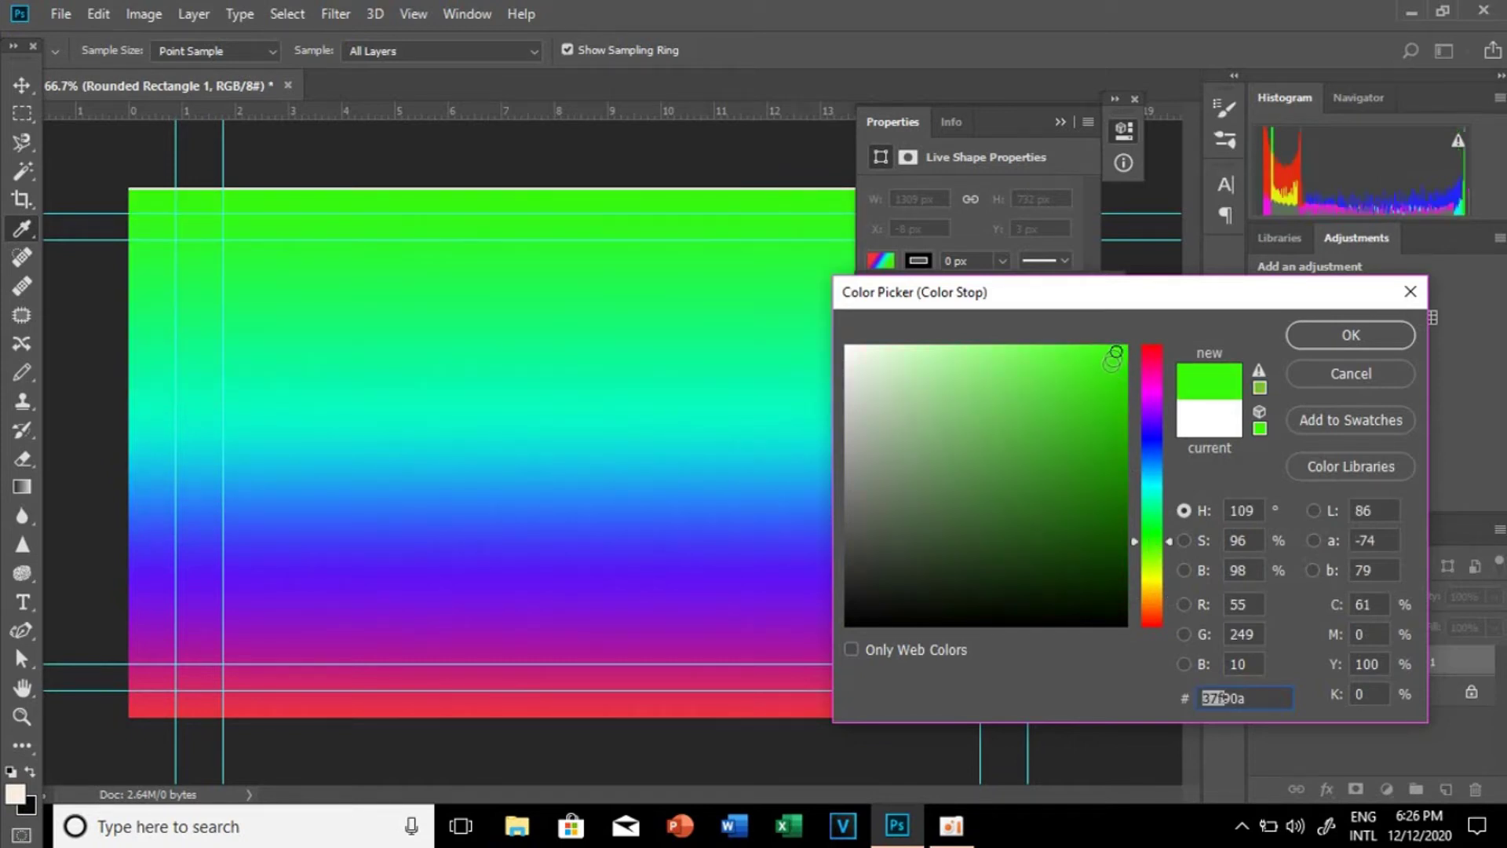
{"action": "left_click", "coordinate": [1350, 335]}
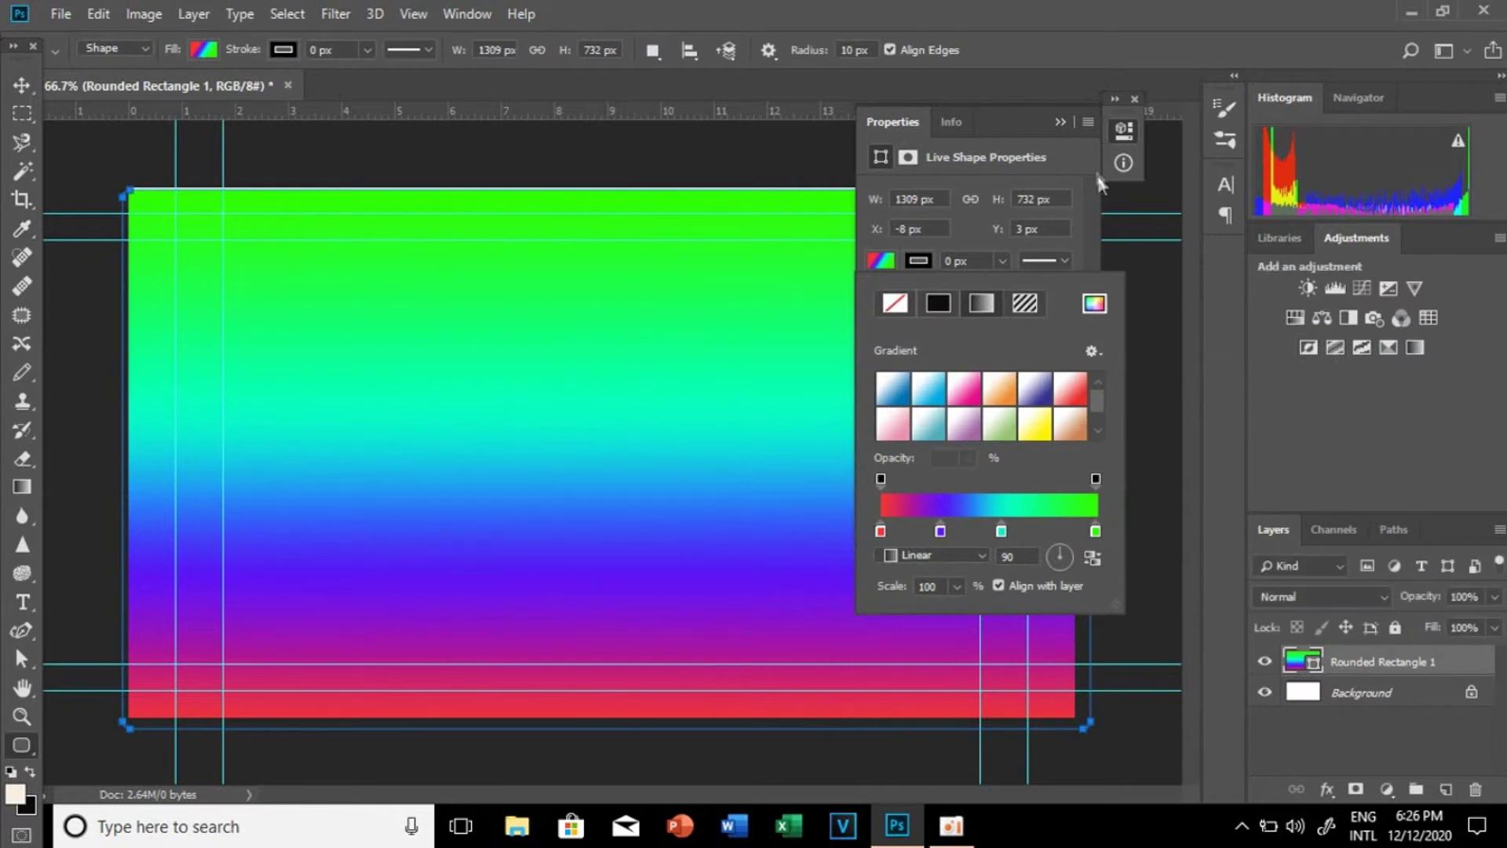
{"action": "left_click", "coordinate": [1066, 130]}
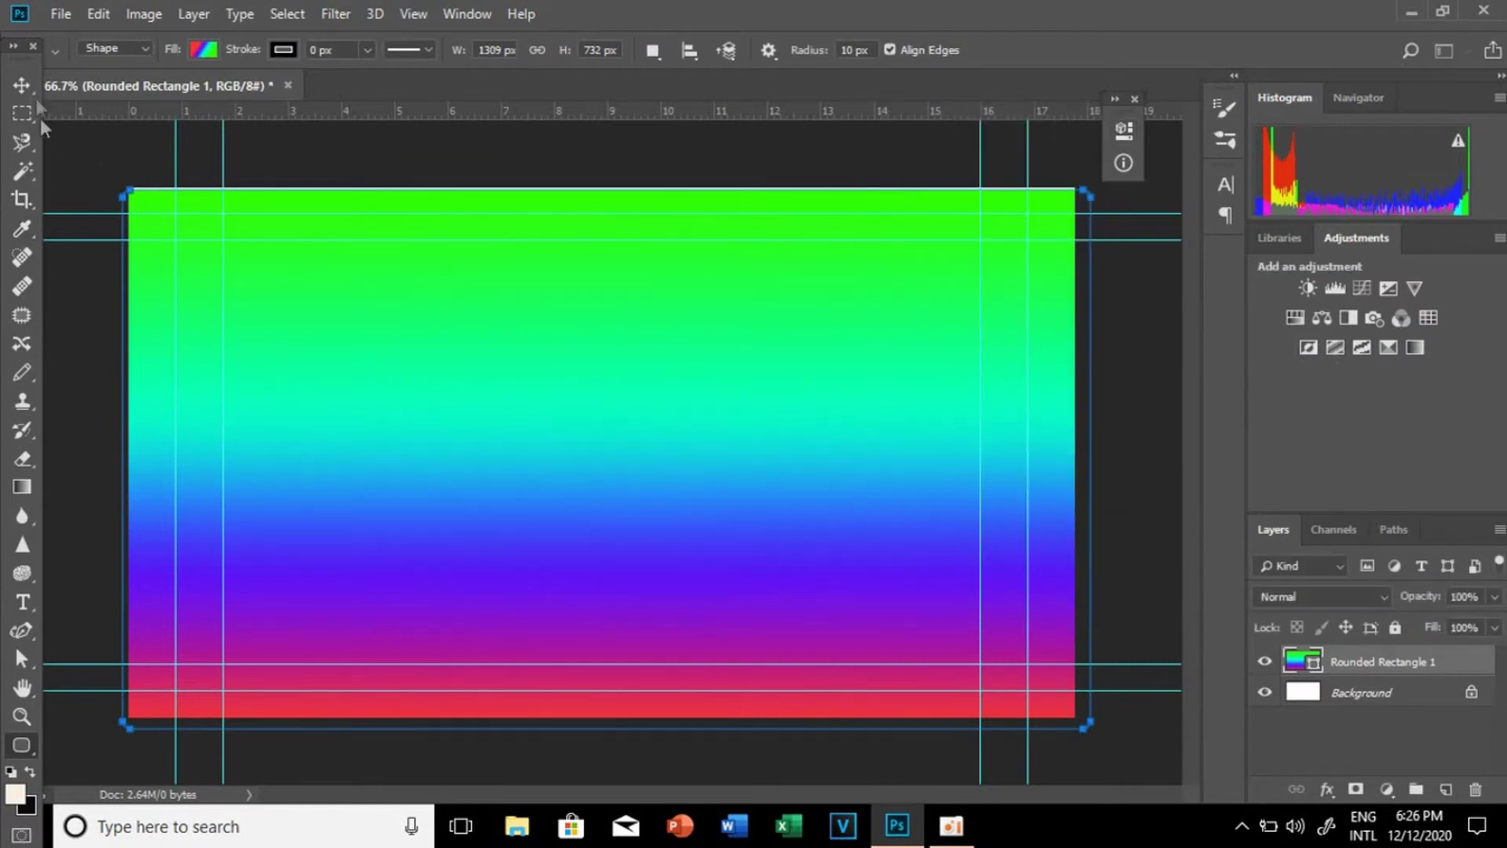
Step: Drag the gradient rectangle so its top edge sits flush with the canvas top
{"action": "left_click", "coordinate": [23, 80]}
{"action": "left_click_drag", "start_coordinate": [626, 421], "coordinate": [678, 441]}
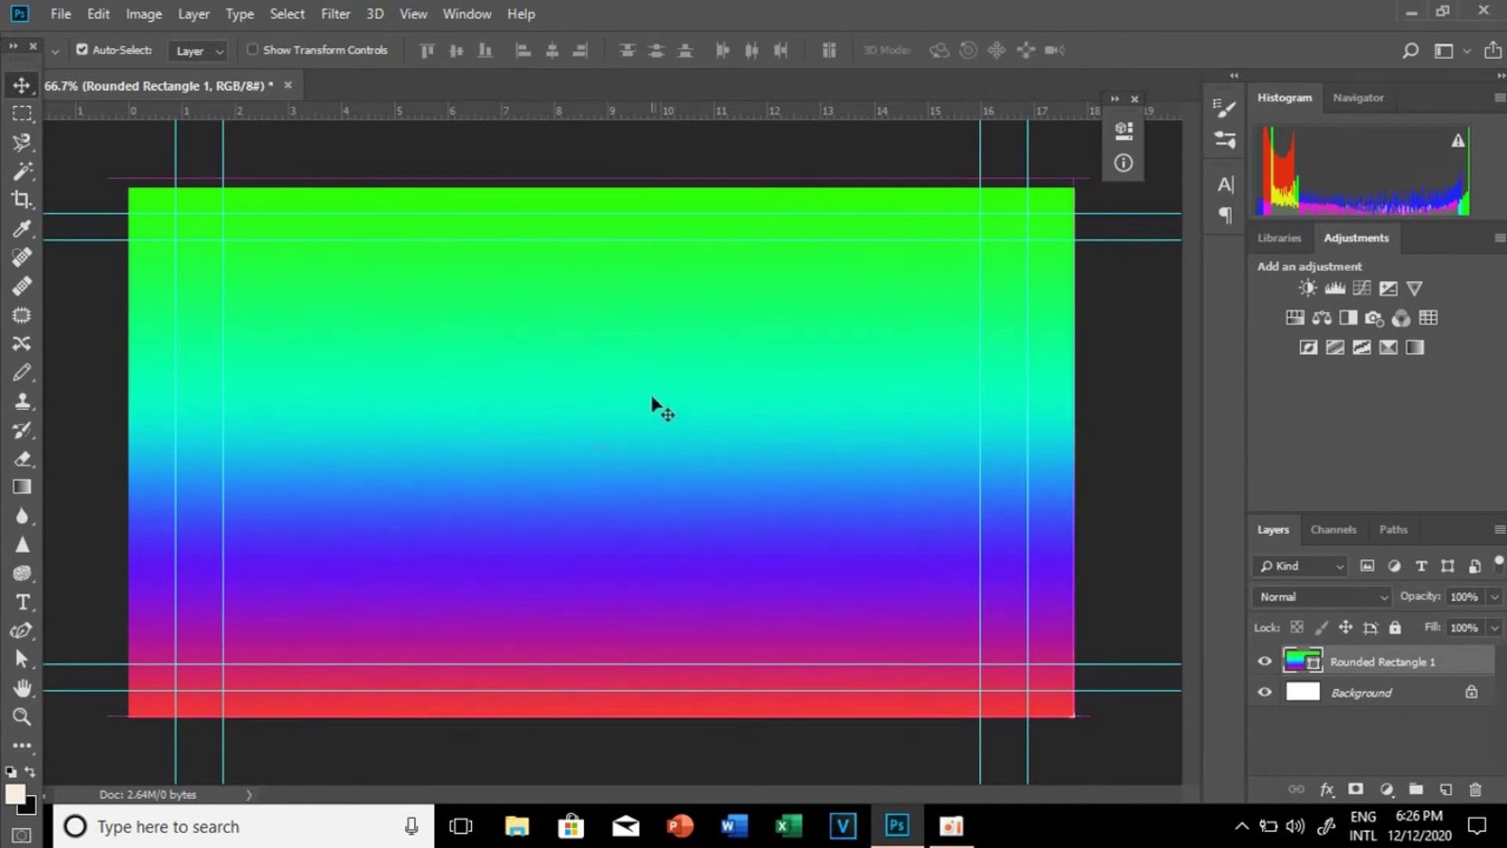
{"action": "left_click_drag", "start_coordinate": [679, 441], "coordinate": [680, 417]}
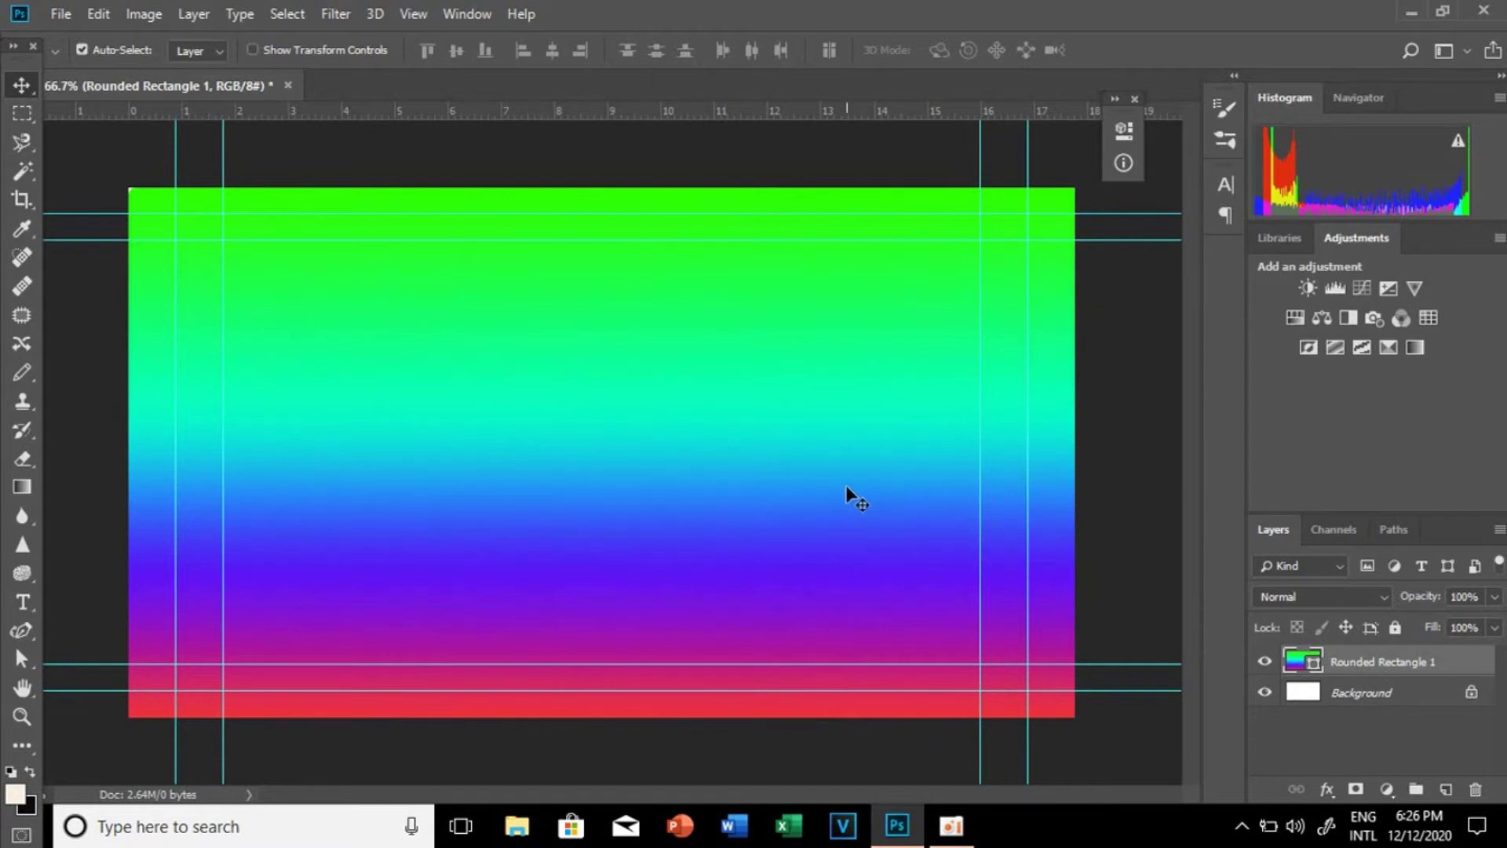
{"action": "left_click", "coordinate": [1135, 100]}
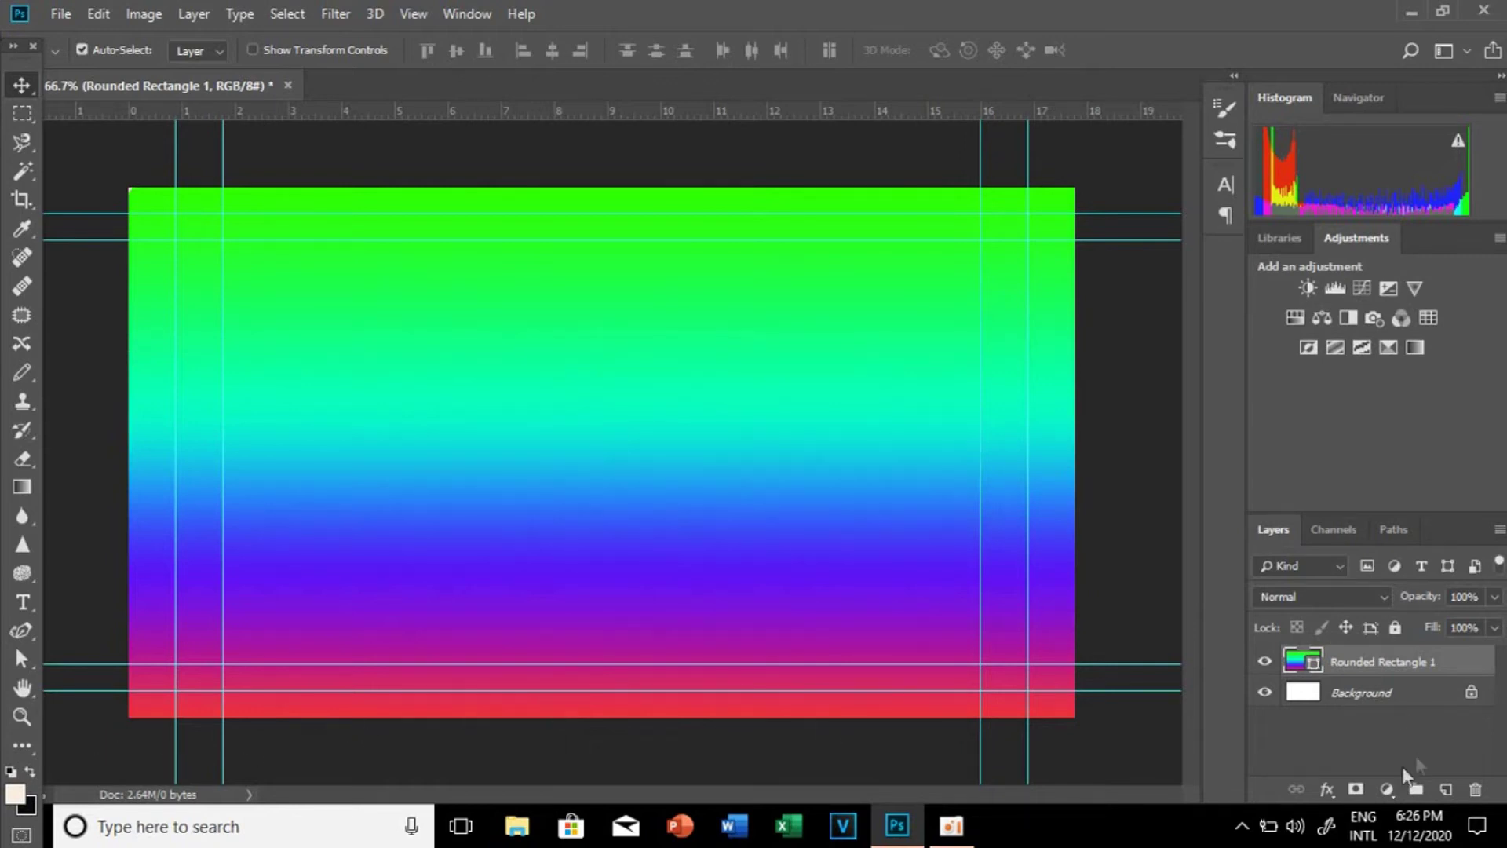
{"action": "left_click_drag", "start_coordinate": [430, 325], "coordinate": [471, 320]}
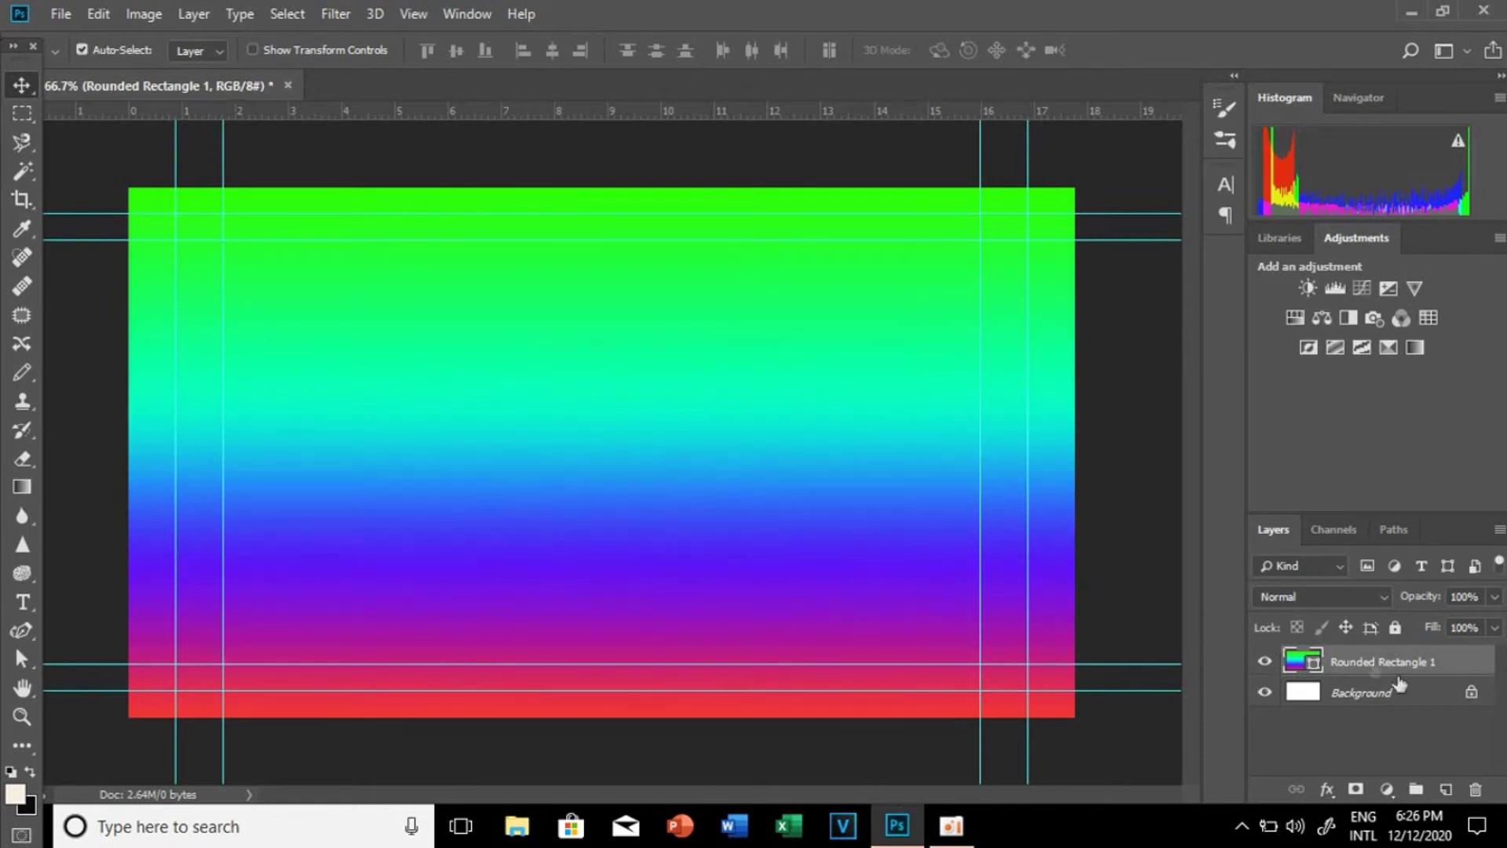
Step: Delete the Rounded Rectangle 1 layer
{"action": "right_click", "coordinate": [1329, 663]}
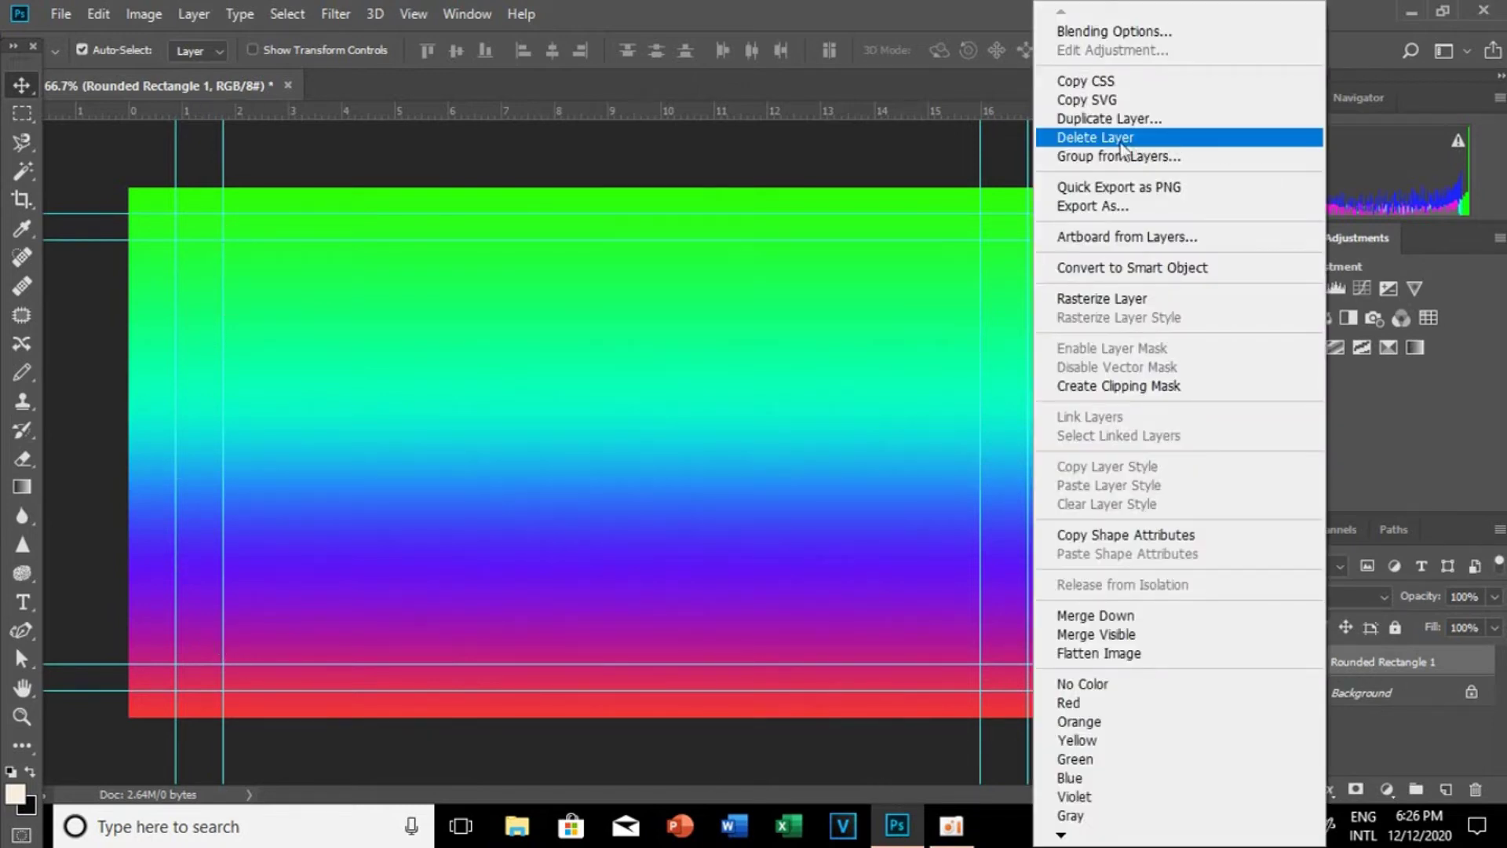
{"action": "left_click", "coordinate": [1110, 145]}
{"action": "left_click", "coordinate": [691, 325]}
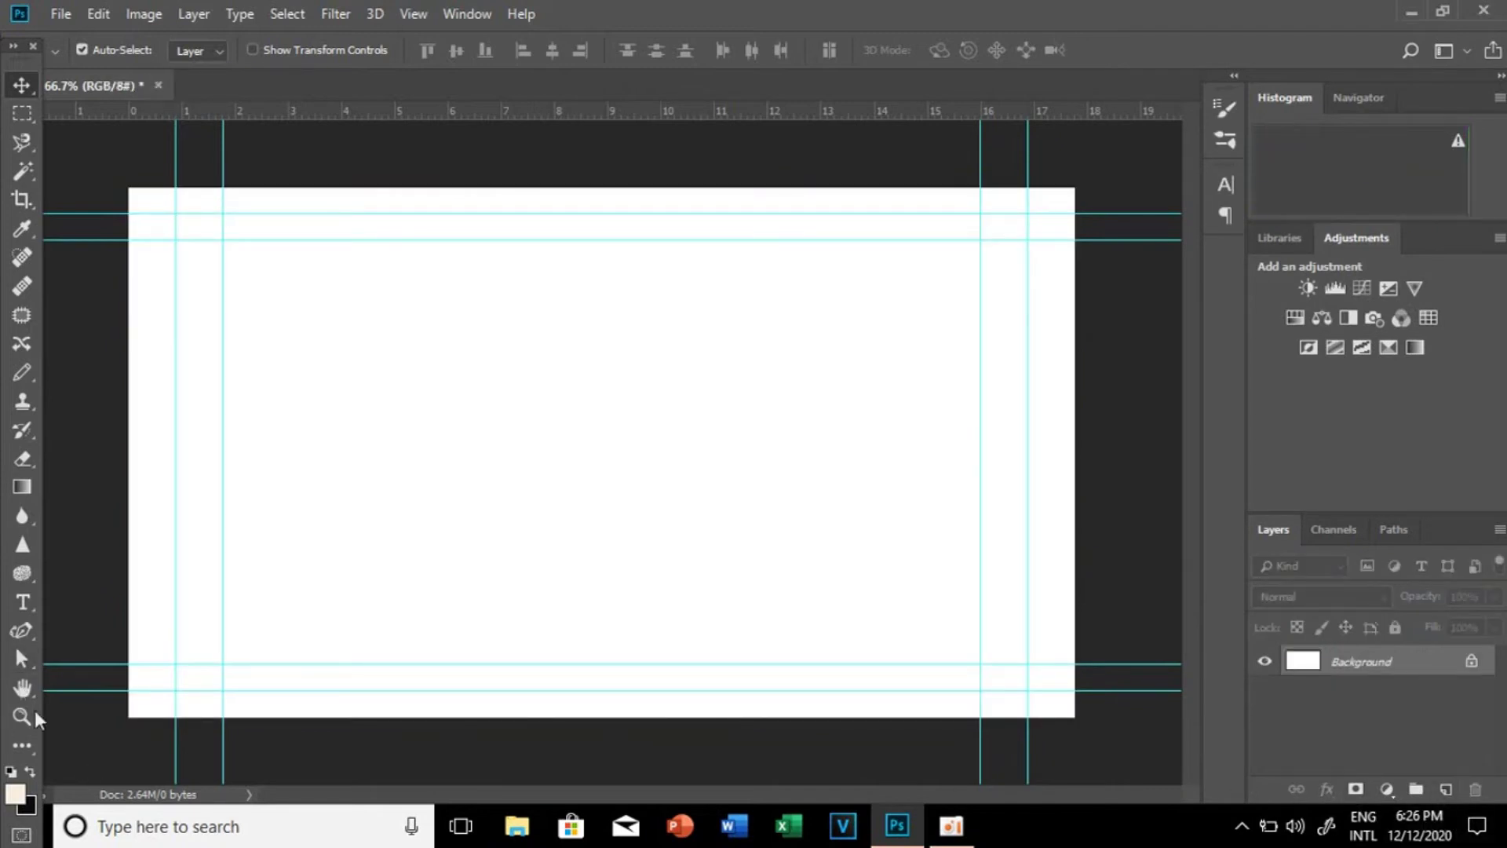
Step: Draw a 1295 × 735 px rounded rectangle over the canvas and give it a blue gradient fill
{"action": "key", "text": "u"}
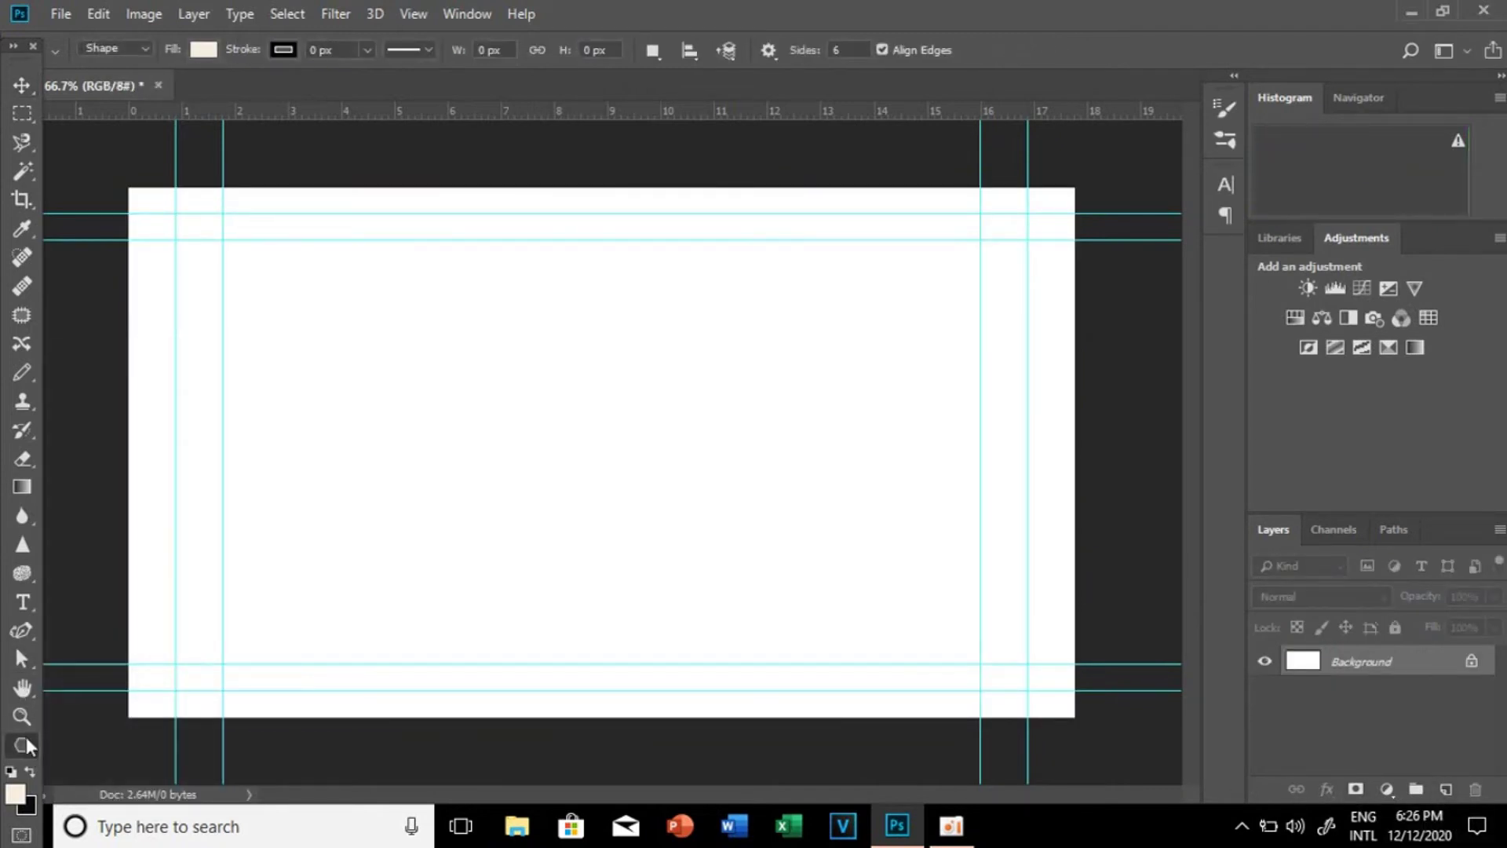
{"action": "right_click", "coordinate": [22, 740]}
{"action": "left_click", "coordinate": [102, 708]}
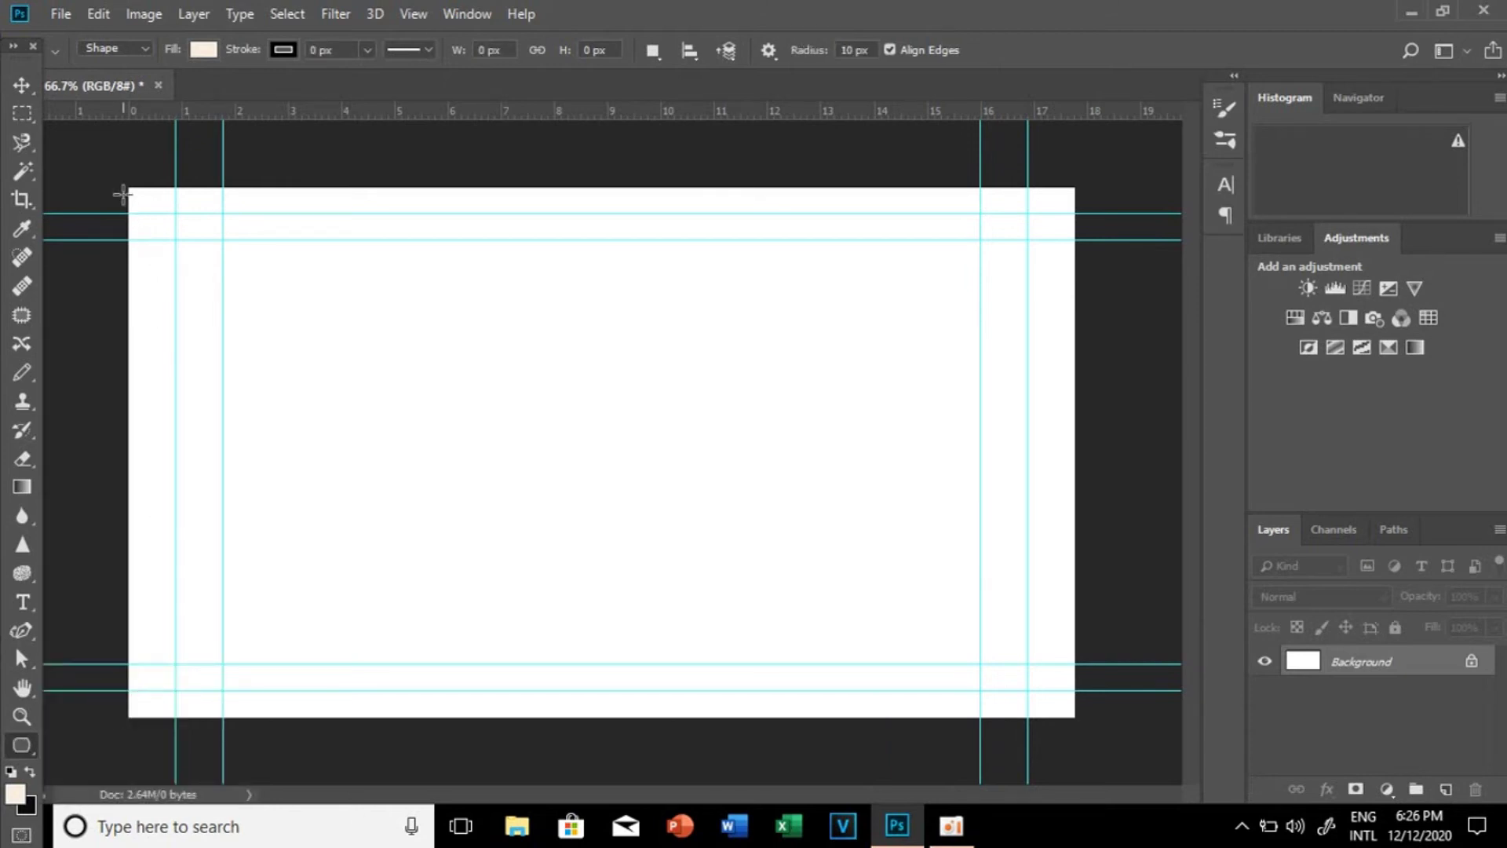
{"action": "left_click_drag", "start_coordinate": [123, 190], "coordinate": [1080, 730]}
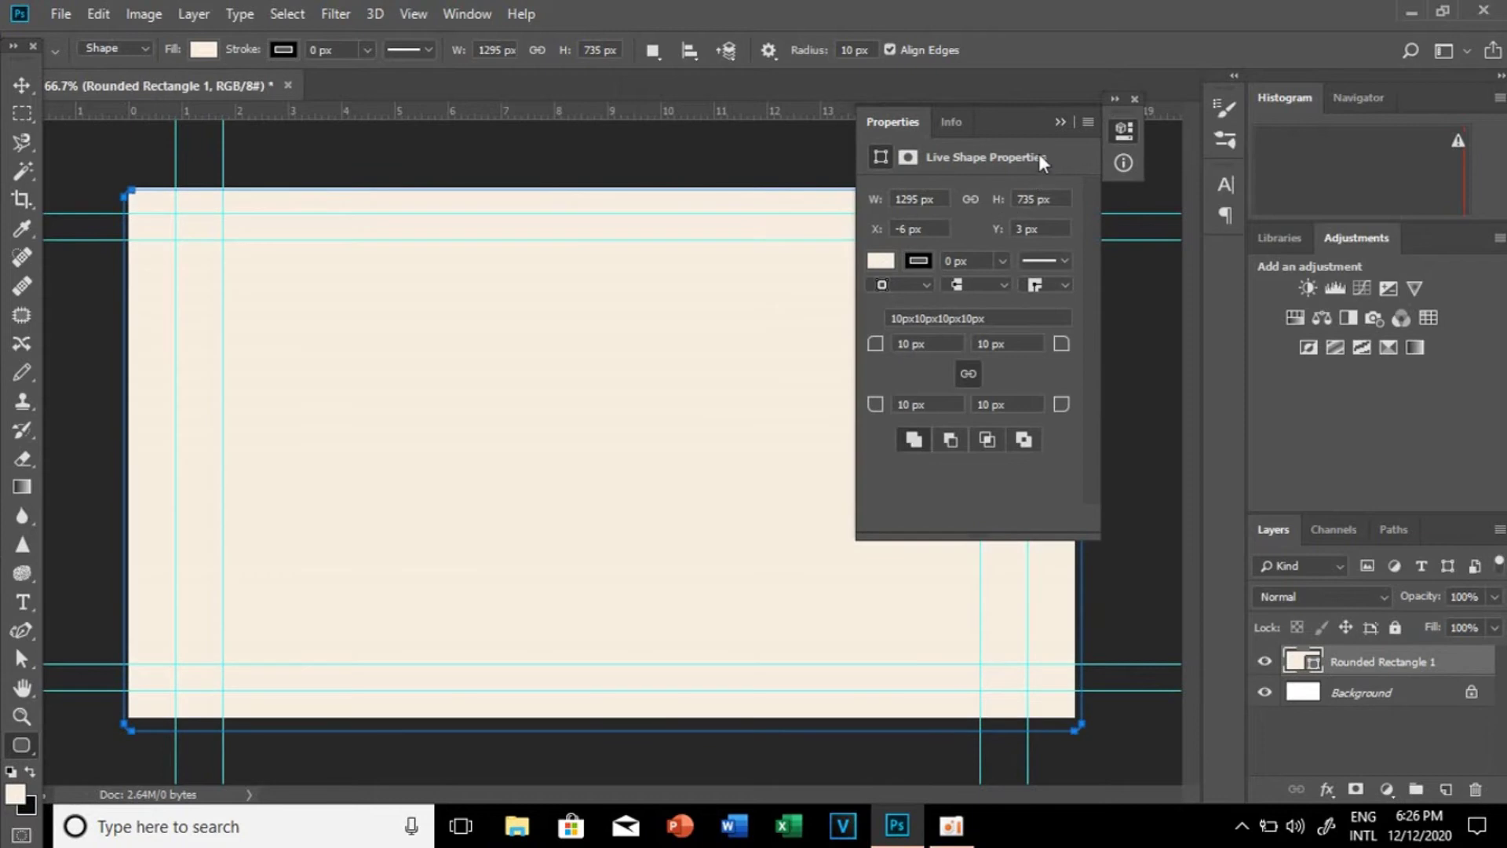
{"action": "left_click", "coordinate": [884, 265]}
{"action": "left_click", "coordinate": [980, 302]}
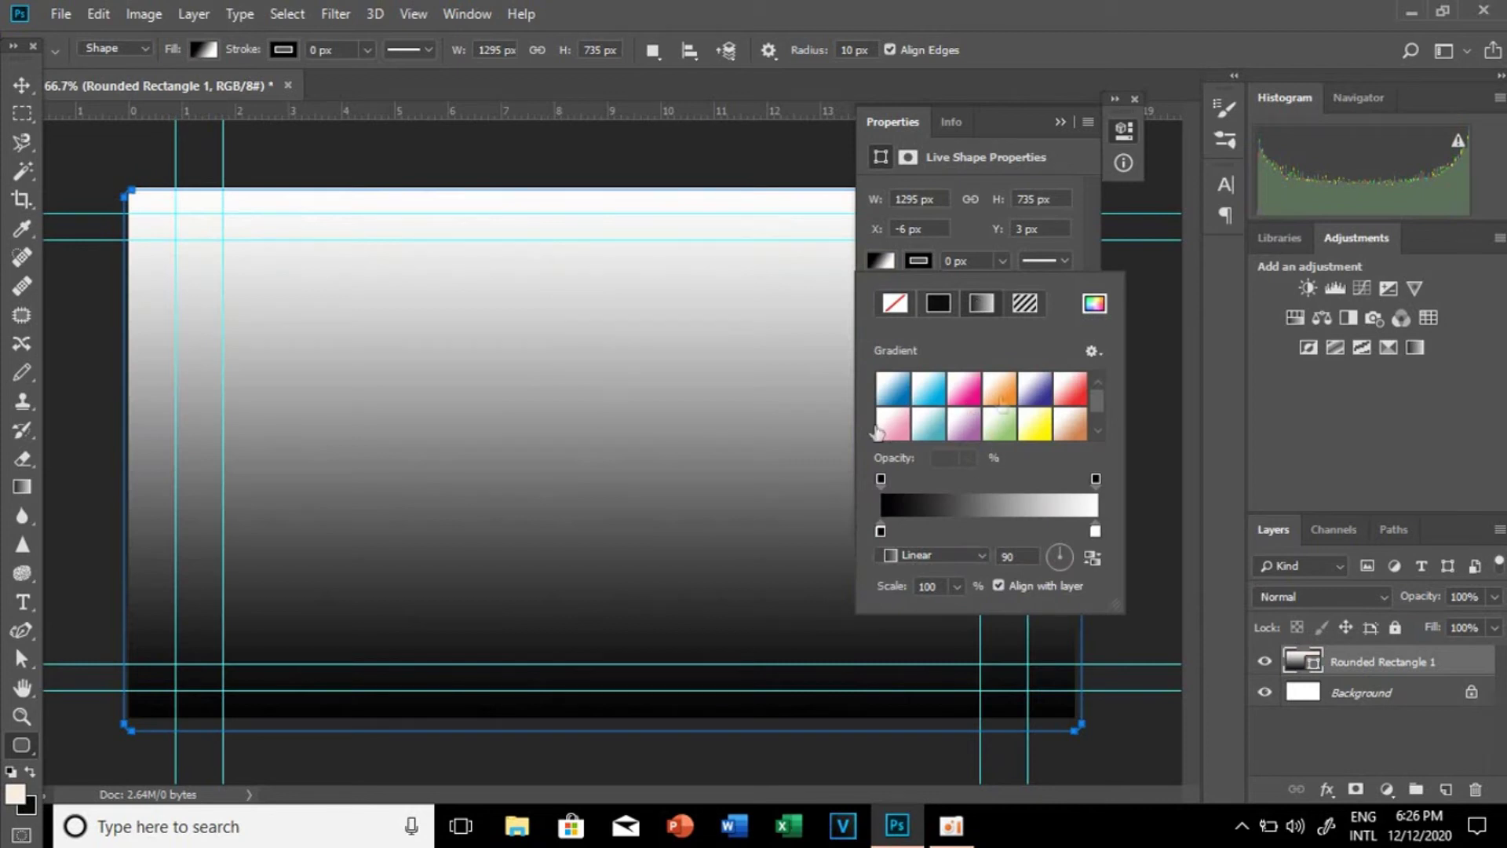
{"action": "left_click", "coordinate": [901, 392]}
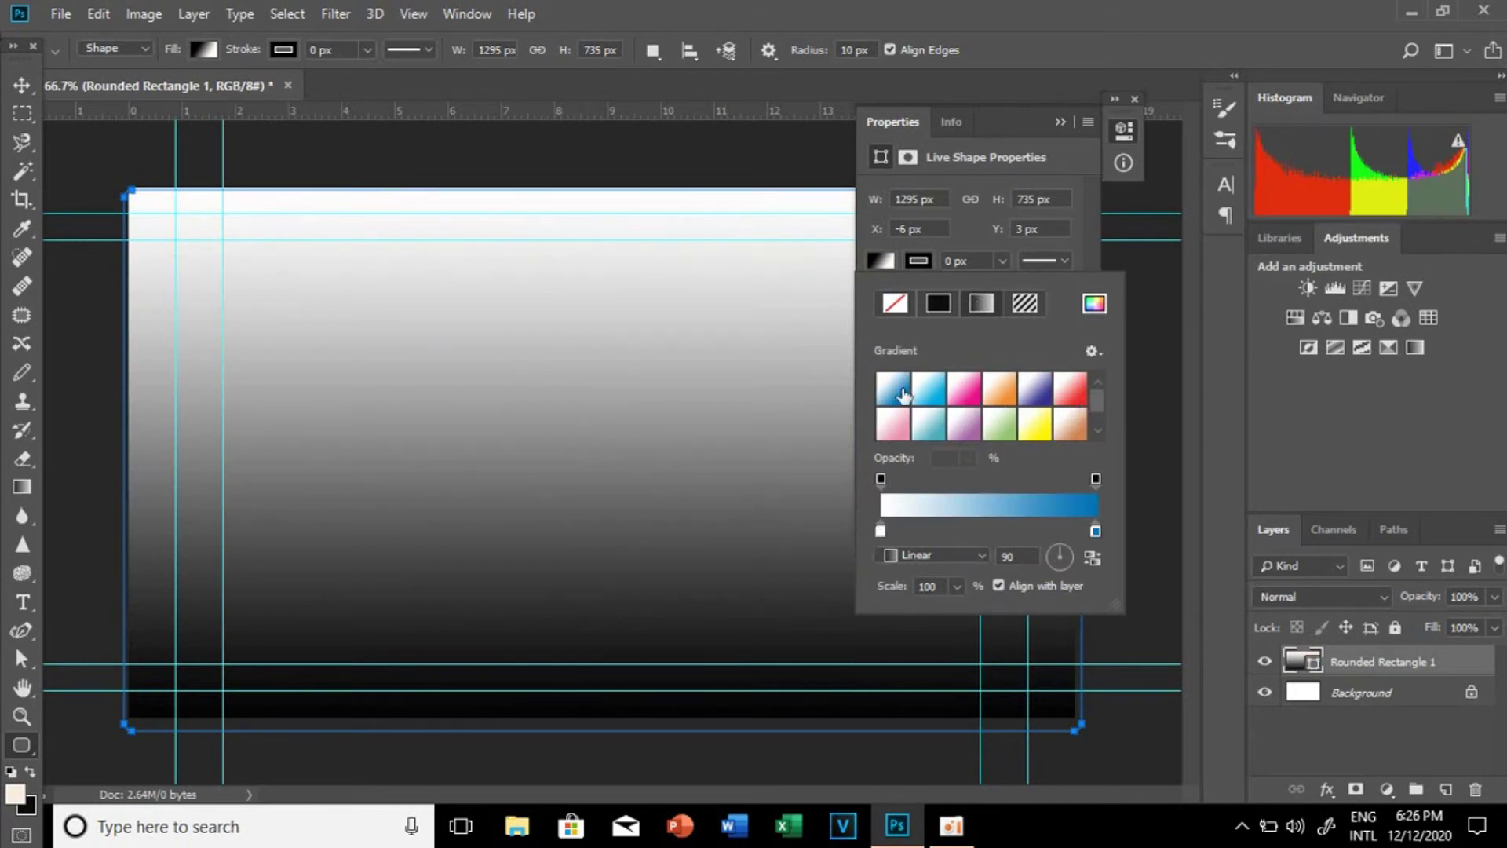
Step: Try the pink, orange, purple-blue, green, violet and light pink gradient presets on the rectangle
{"action": "left_click", "coordinate": [965, 390]}
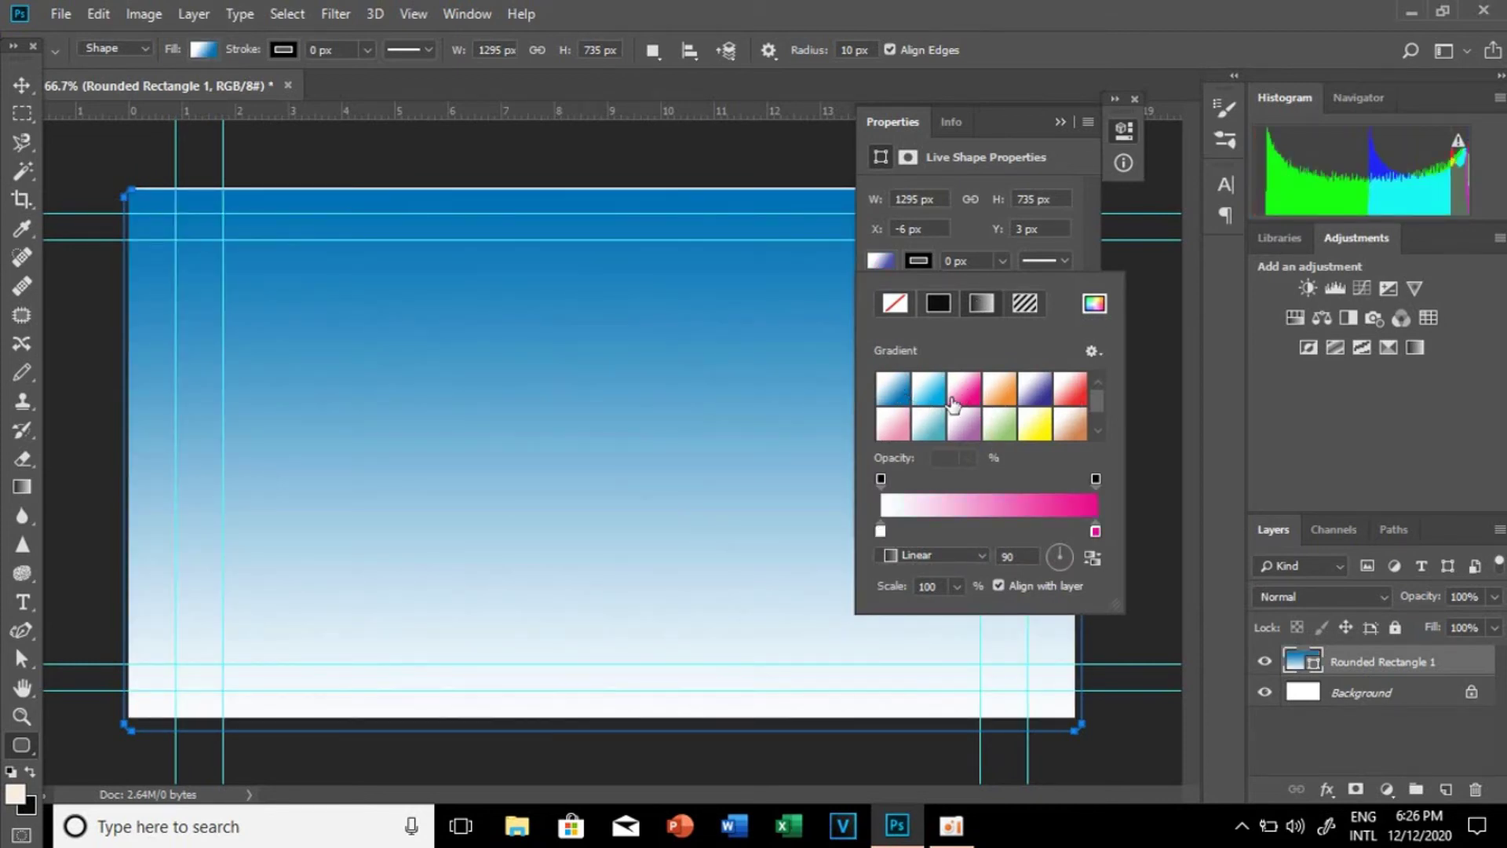
{"action": "left_click", "coordinate": [1003, 392]}
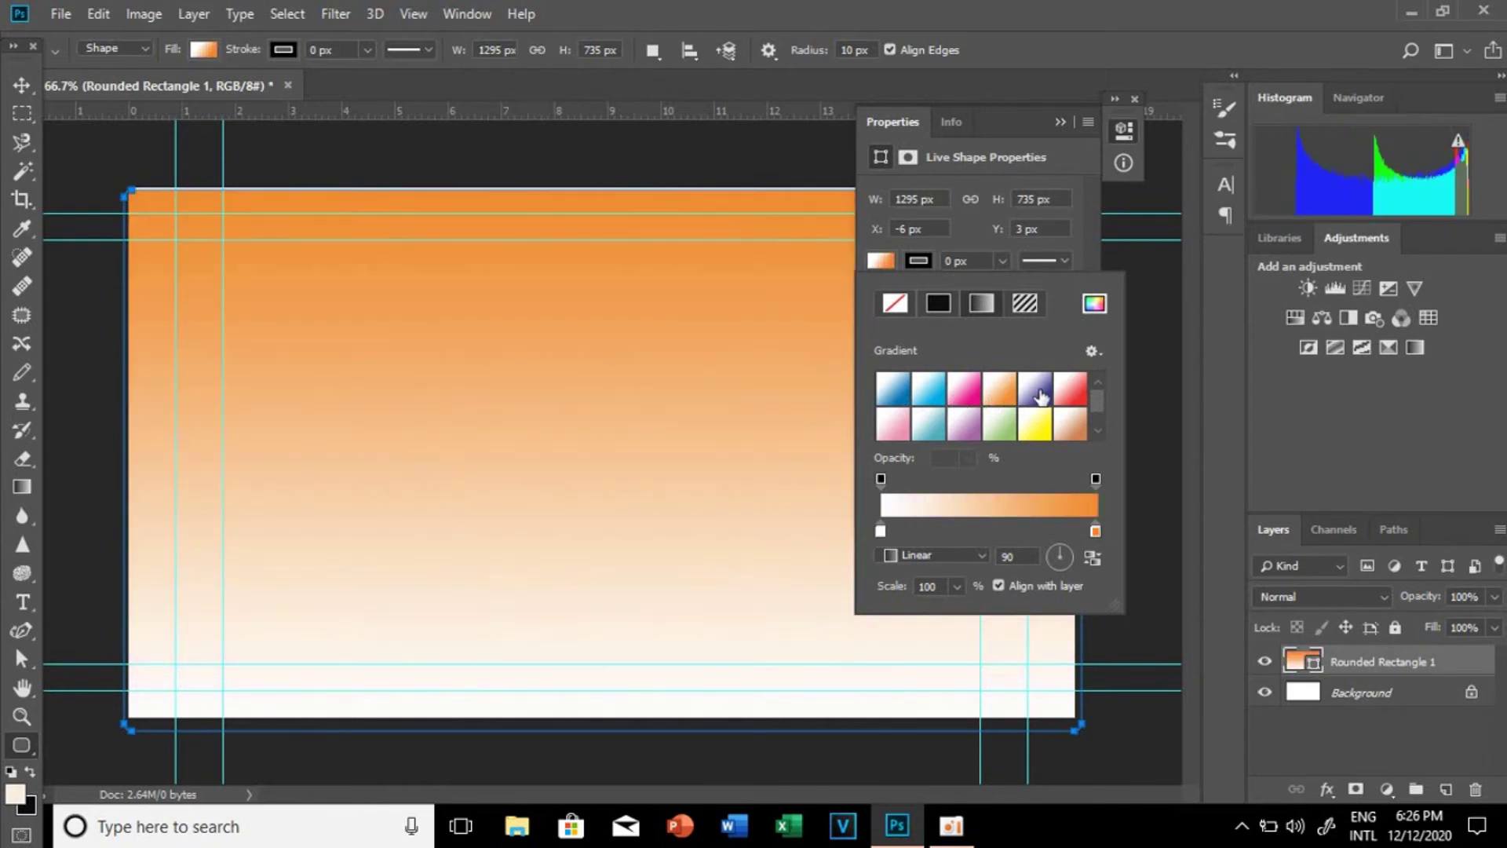
{"action": "left_click", "coordinate": [1040, 397]}
{"action": "left_click", "coordinate": [1068, 398]}
{"action": "left_click", "coordinate": [1069, 424]}
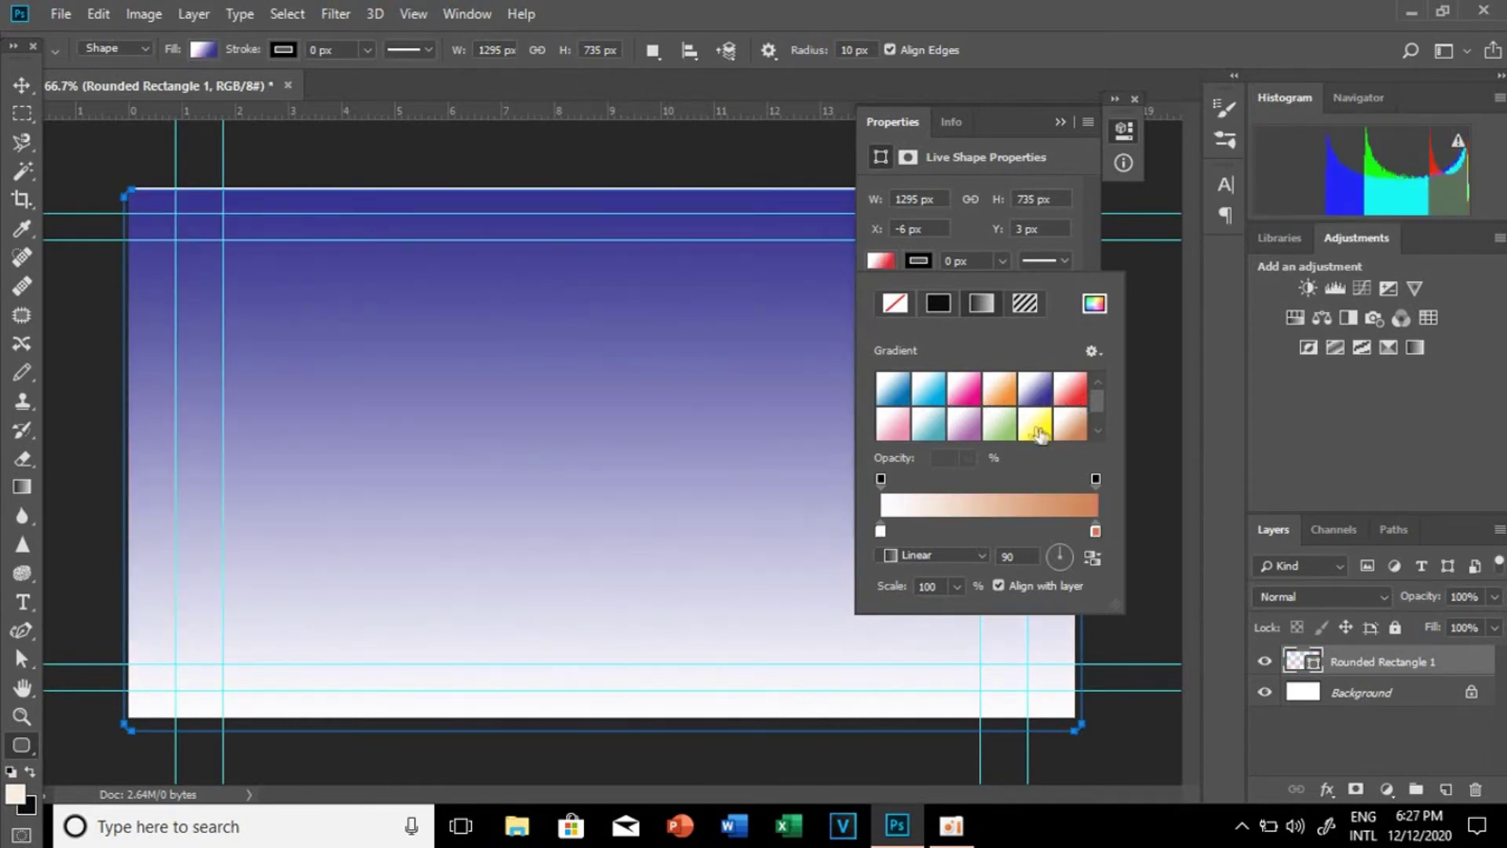
{"action": "left_click", "coordinate": [999, 428]}
{"action": "left_click", "coordinate": [895, 431]}
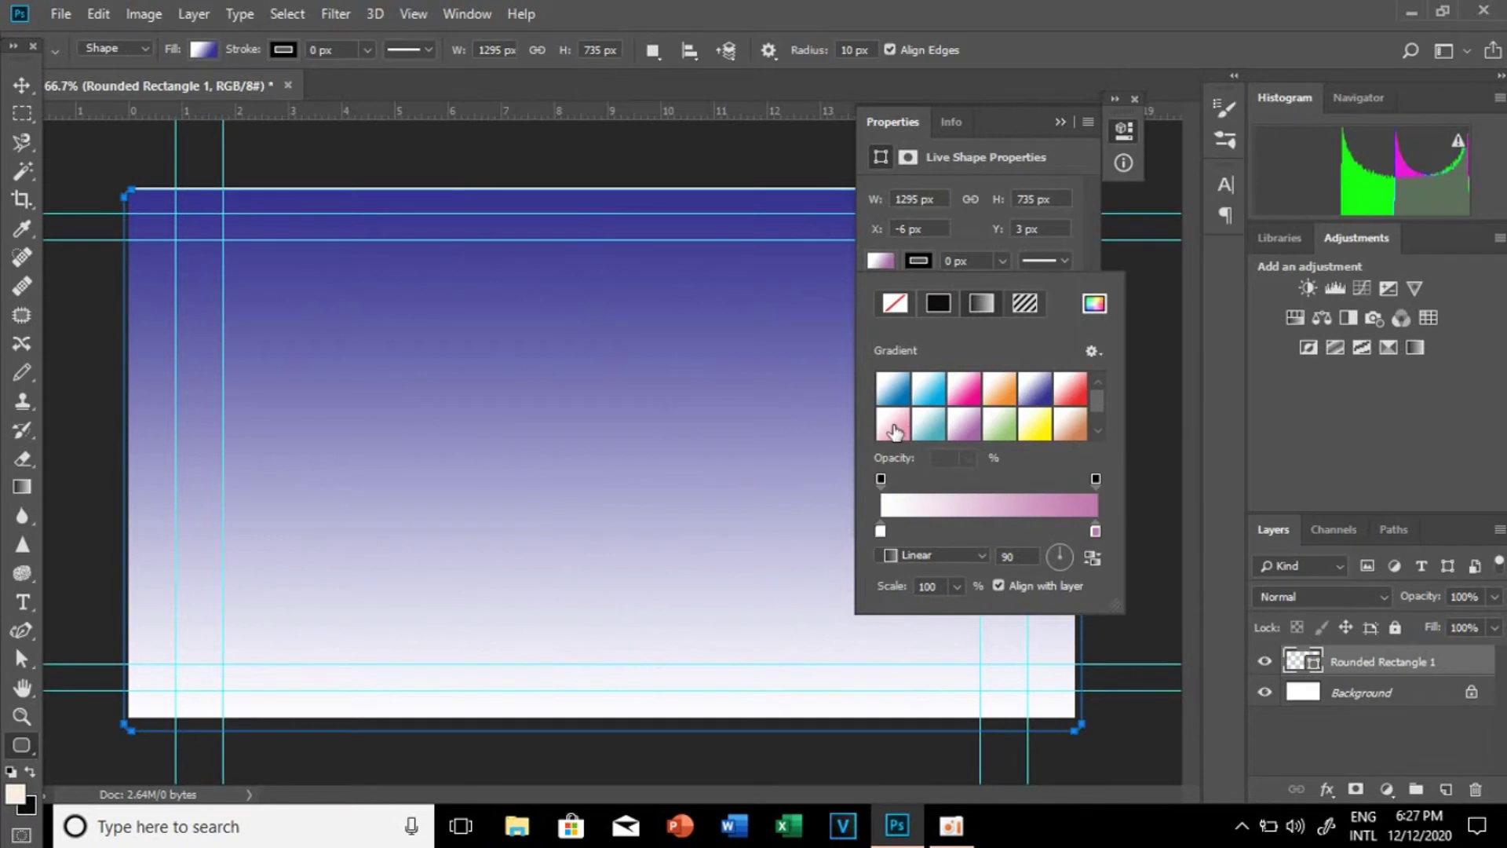
Step: Apply the cyan preset and drag its right stop onto the left, leaving a solid cyan fill
{"action": "left_click", "coordinate": [934, 395]}
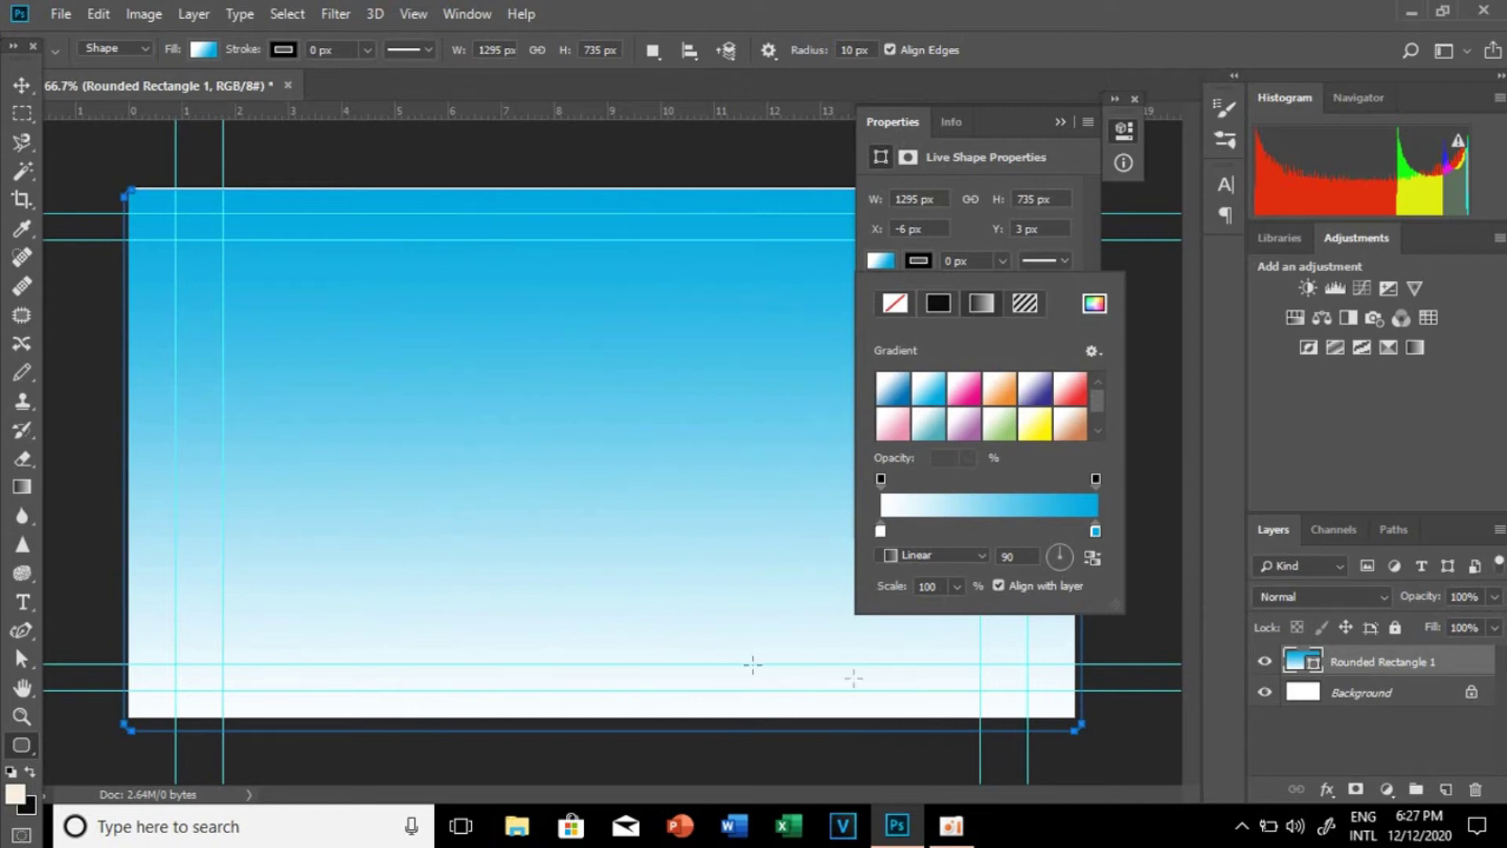
{"action": "left_click_drag", "start_coordinate": [1097, 534], "coordinate": [912, 531]}
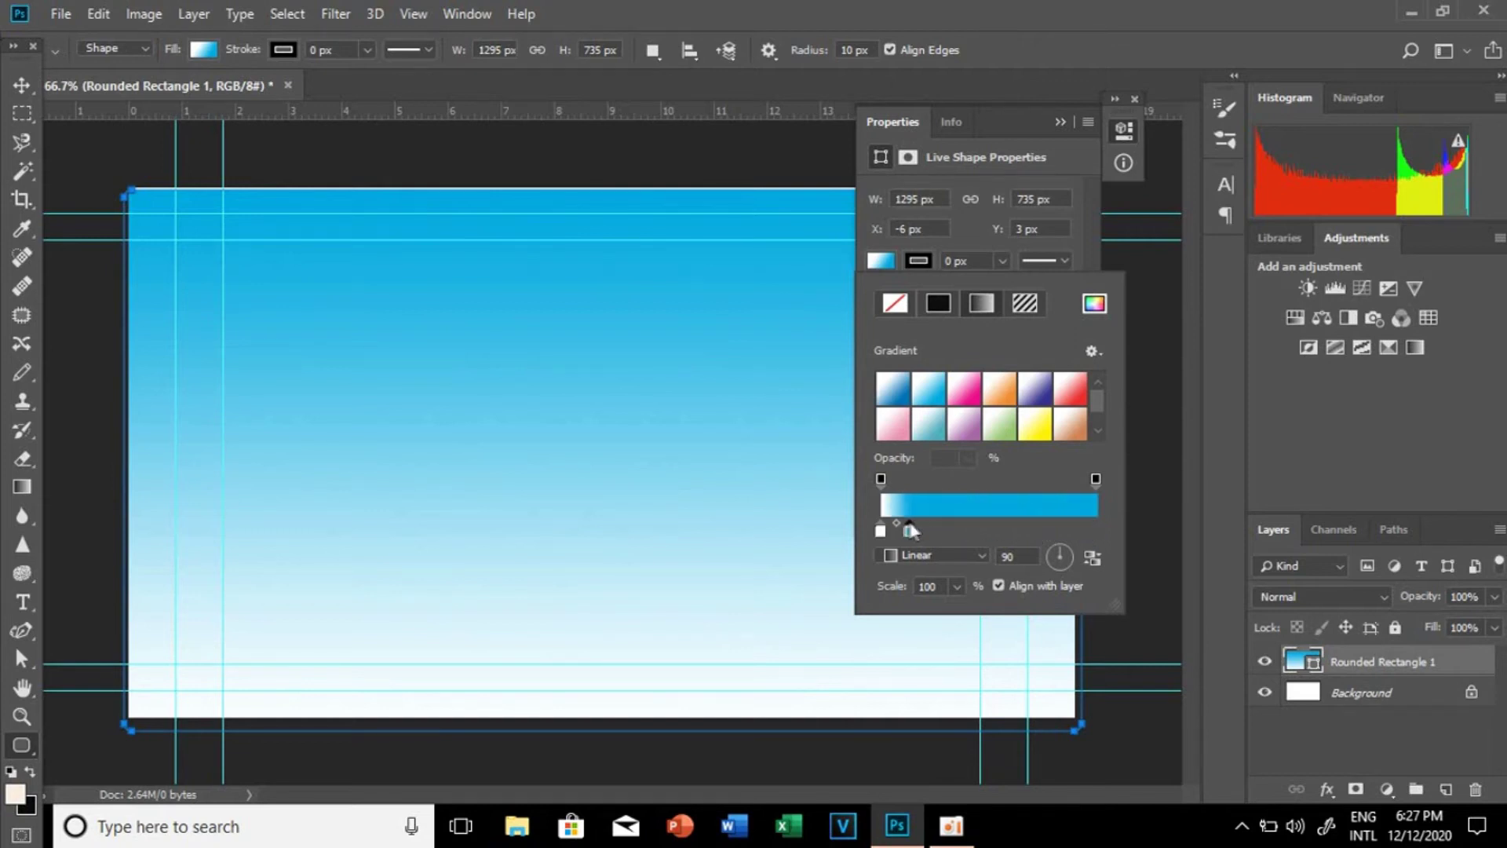
{"action": "left_click_drag", "start_coordinate": [880, 530], "coordinate": [881, 531]}
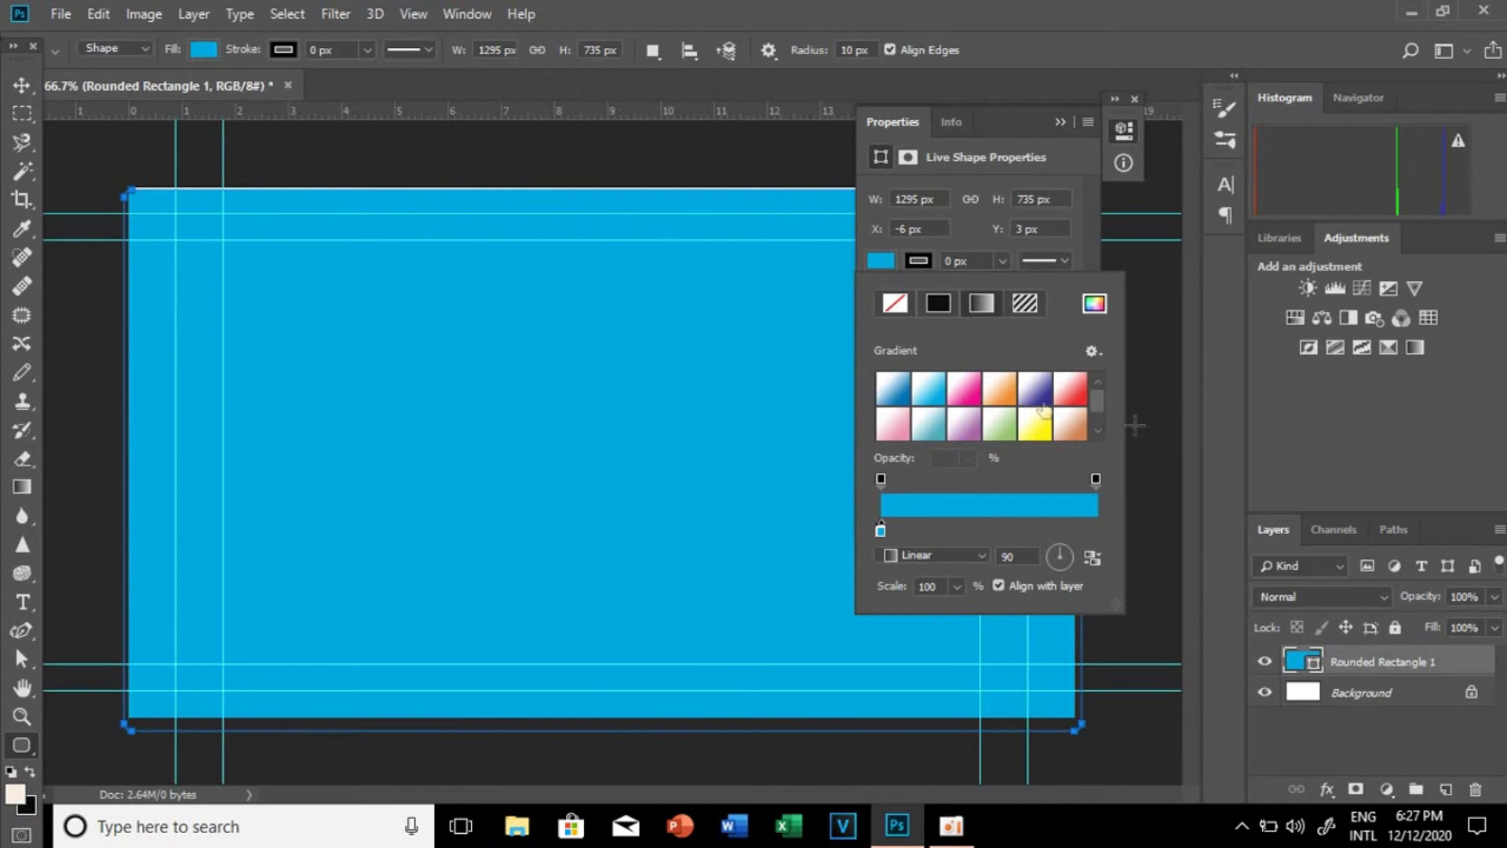
Step: Apply the pink-to-white preset and cycle the gradient style through Radial, Angle, Reflected and Diamond
{"action": "left_click", "coordinate": [964, 388]}
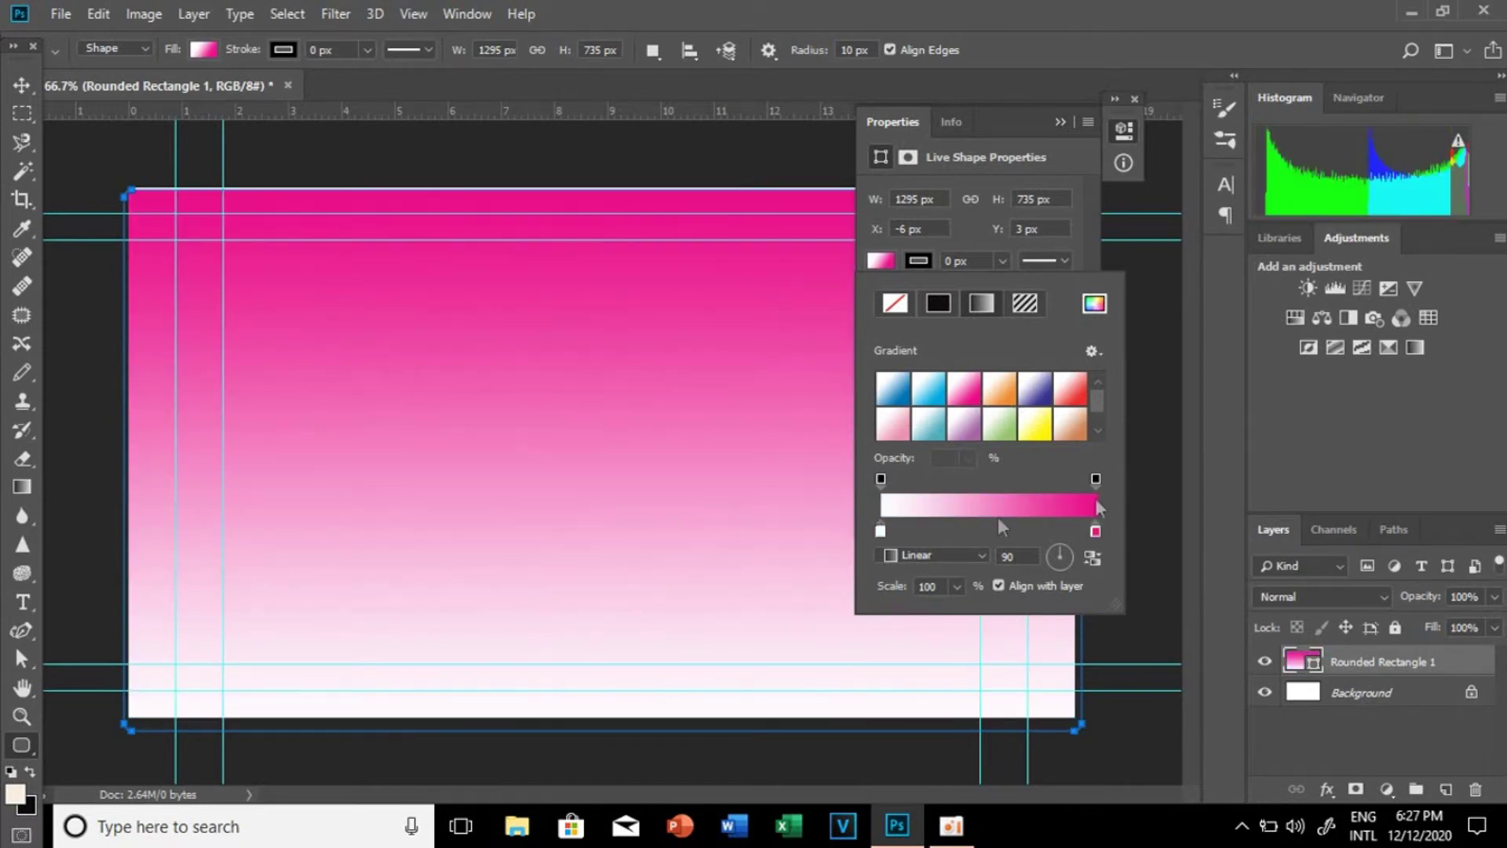
{"action": "left_click", "coordinate": [978, 554]}
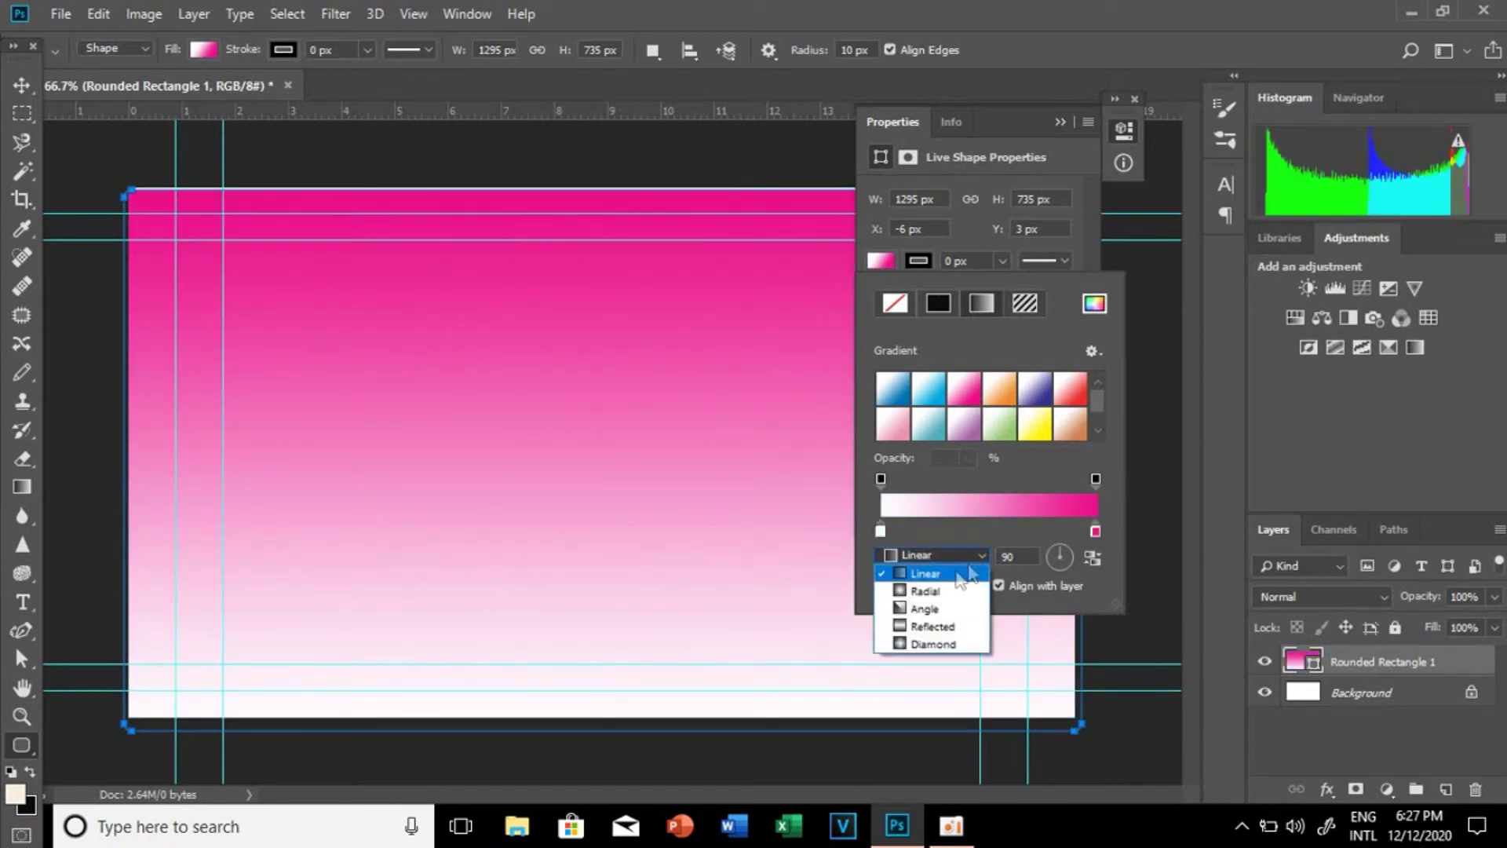
{"action": "left_click", "coordinate": [925, 590]}
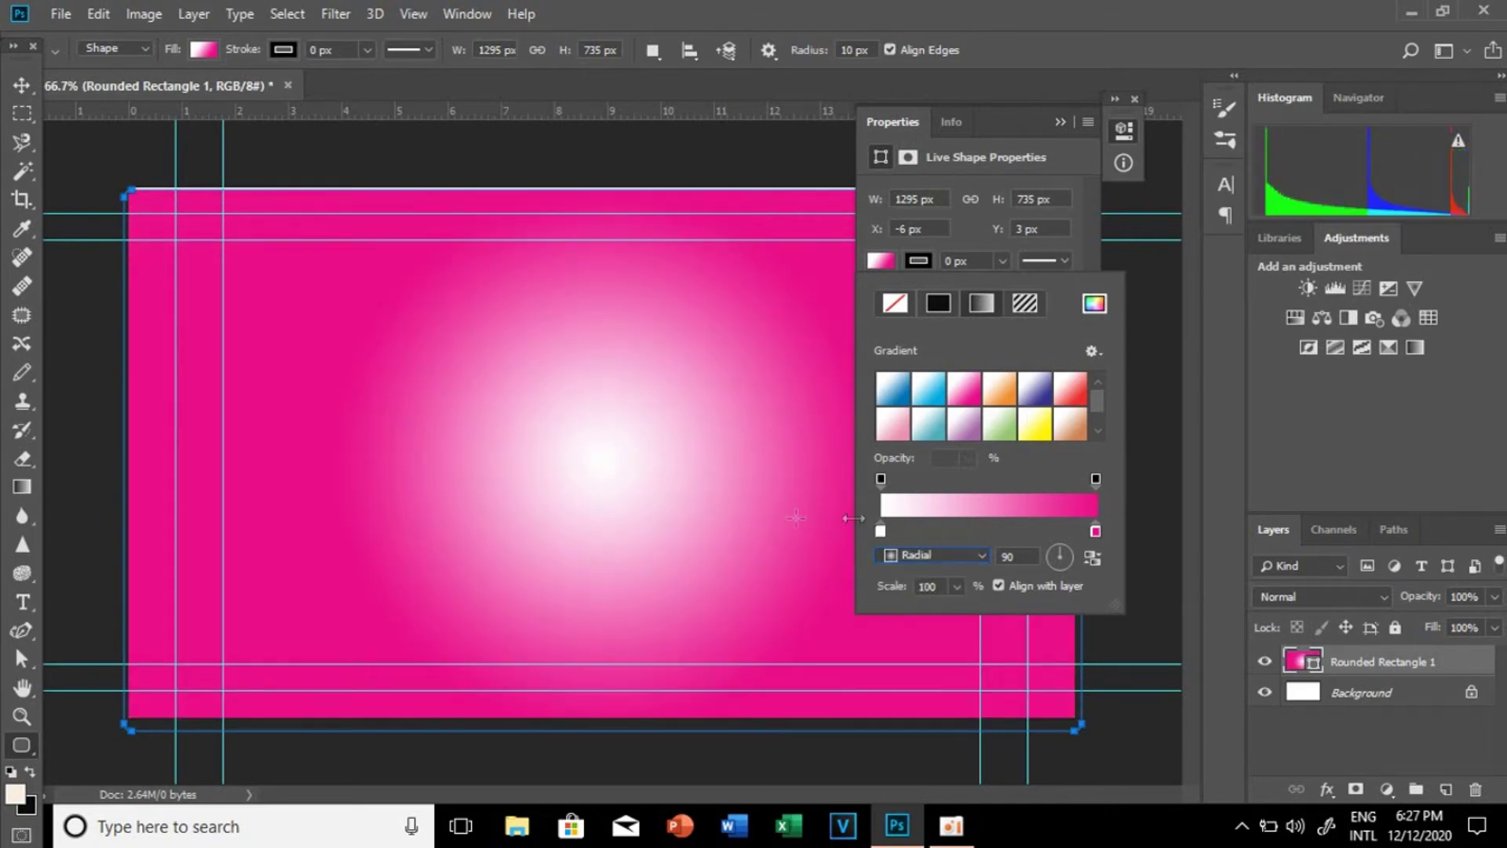
{"action": "left_click", "coordinate": [981, 555]}
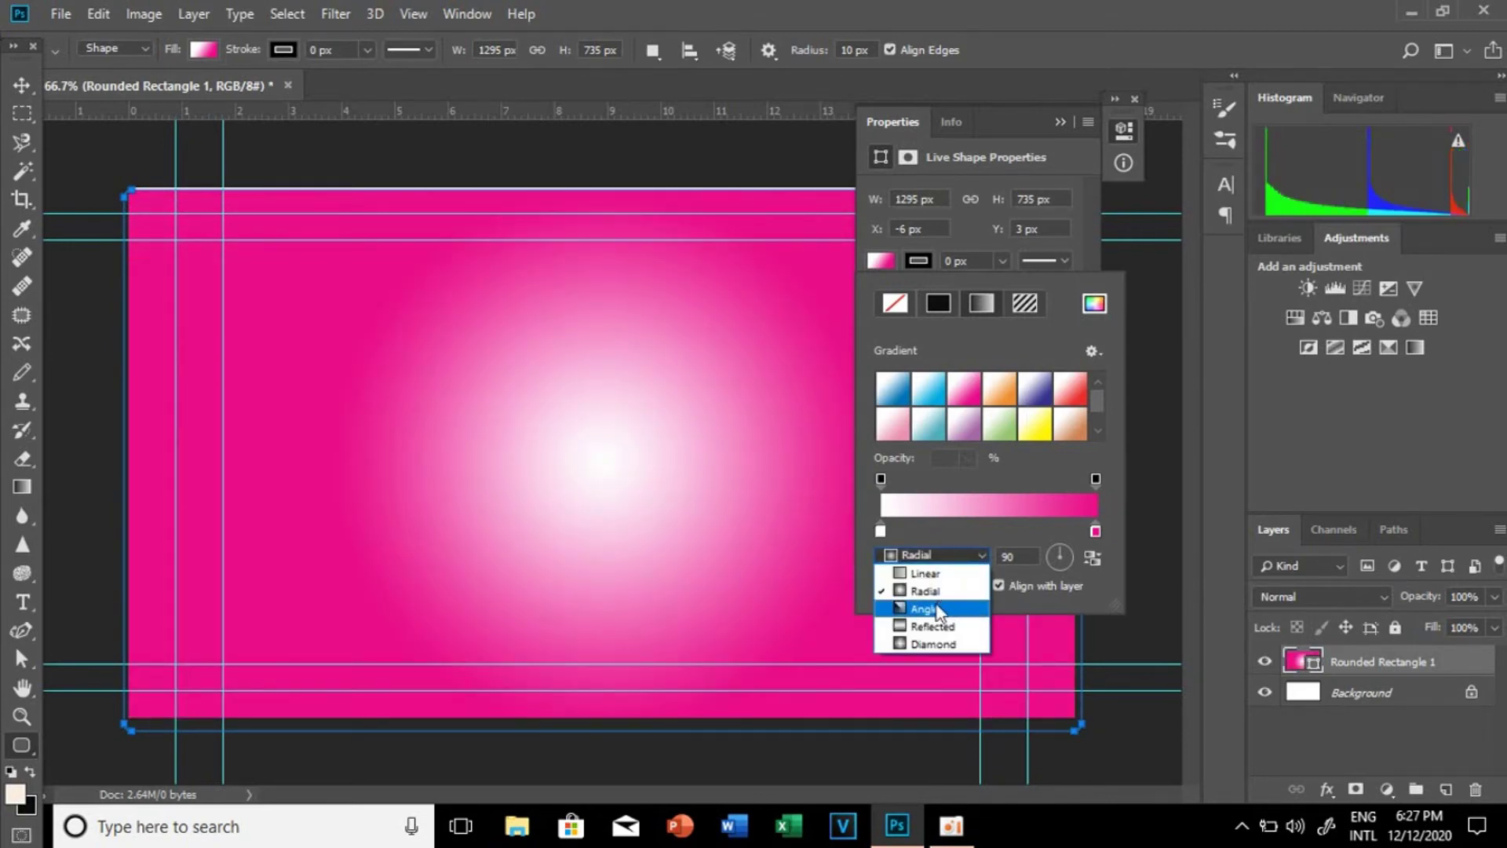
{"action": "left_click", "coordinate": [940, 595]}
{"action": "left_click", "coordinate": [983, 558]}
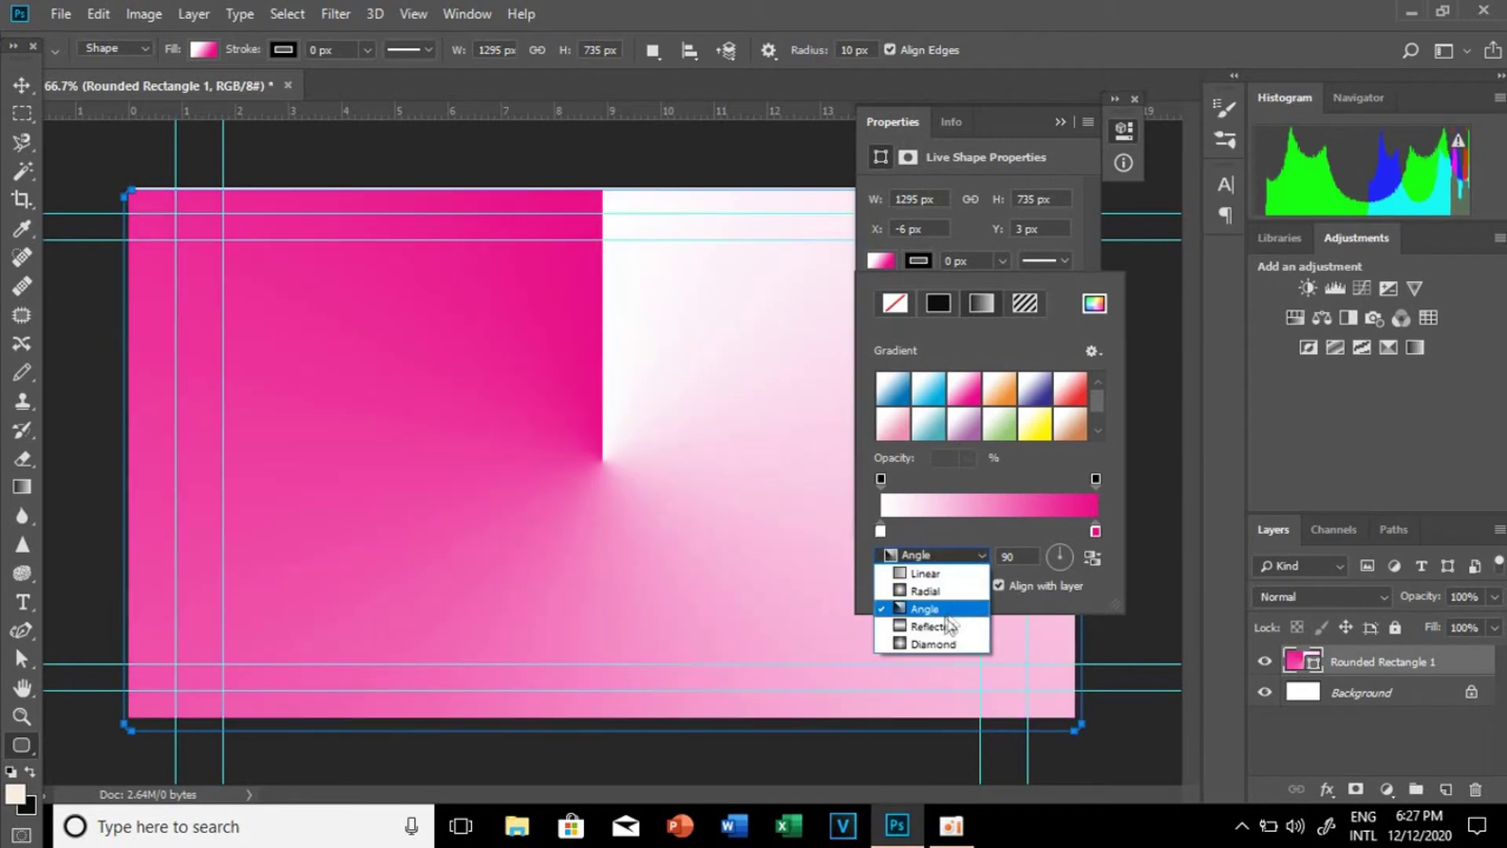
{"action": "left_click", "coordinate": [939, 620]}
{"action": "left_click", "coordinate": [982, 554]}
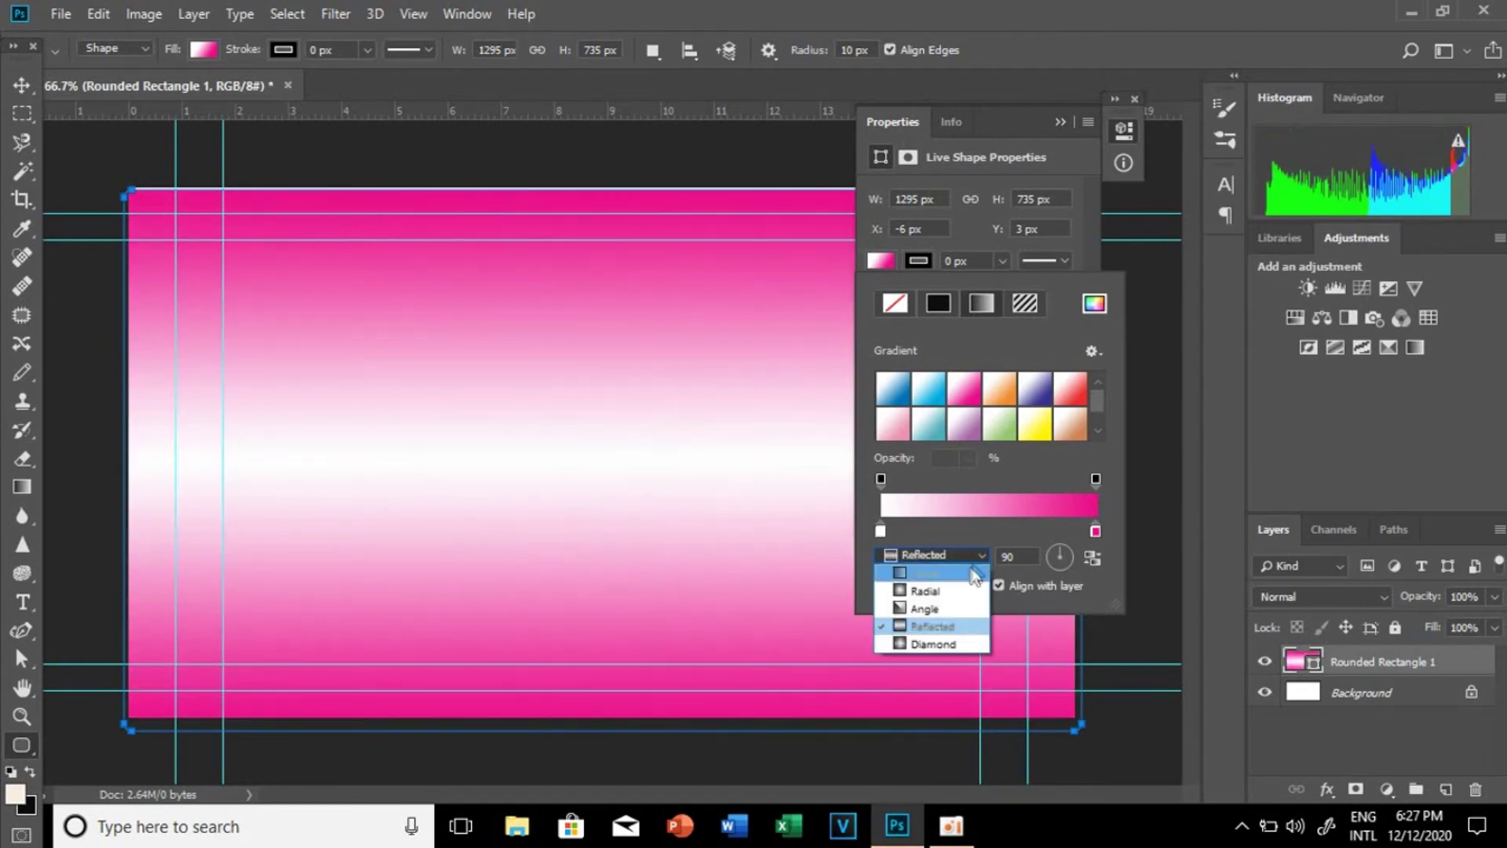
{"action": "left_click", "coordinate": [943, 630]}
{"action": "left_click", "coordinate": [981, 555]}
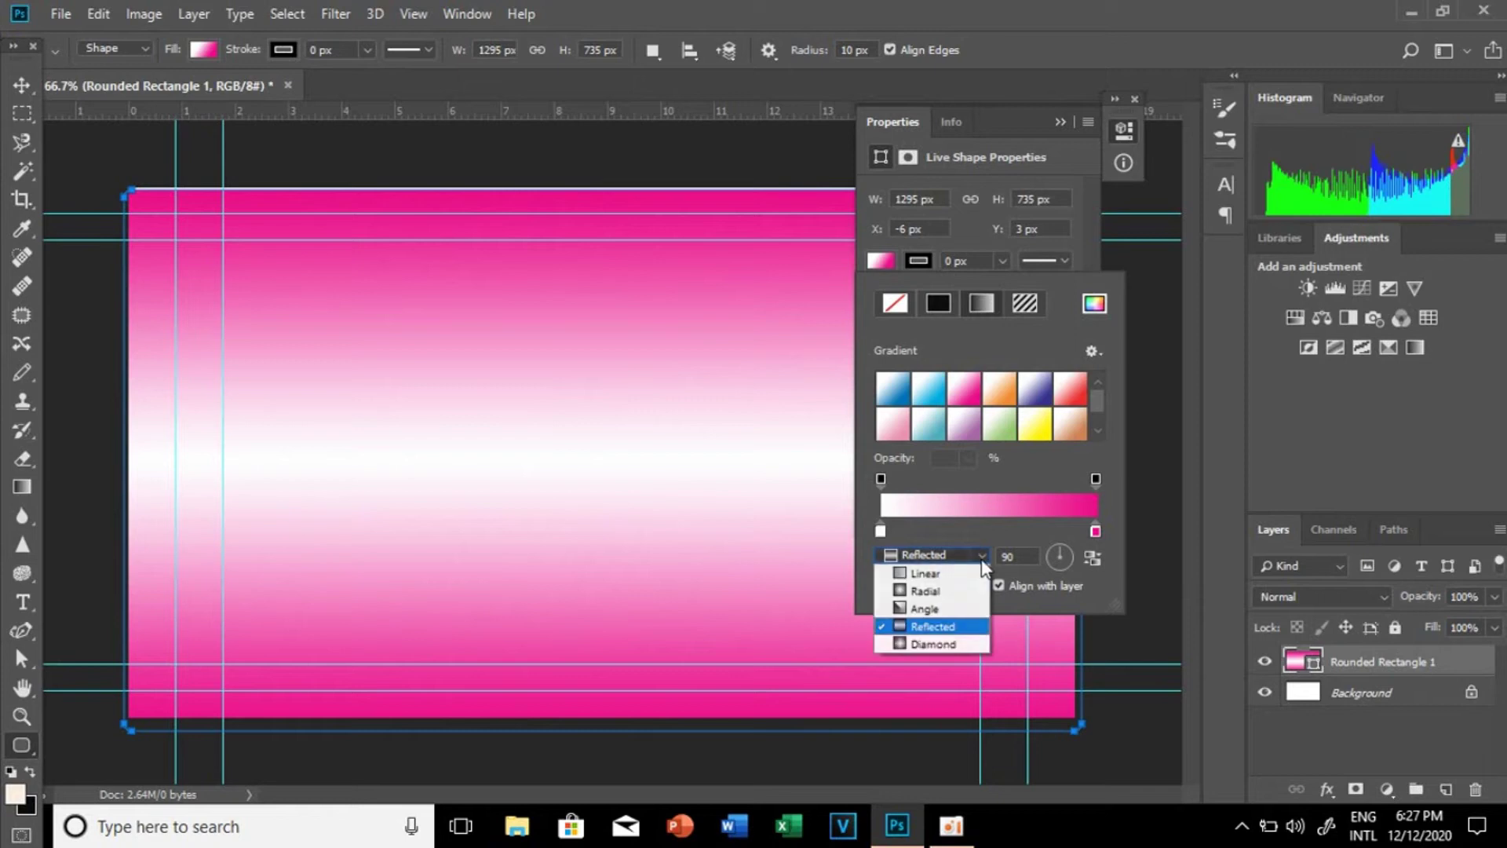
{"action": "left_click", "coordinate": [907, 642]}
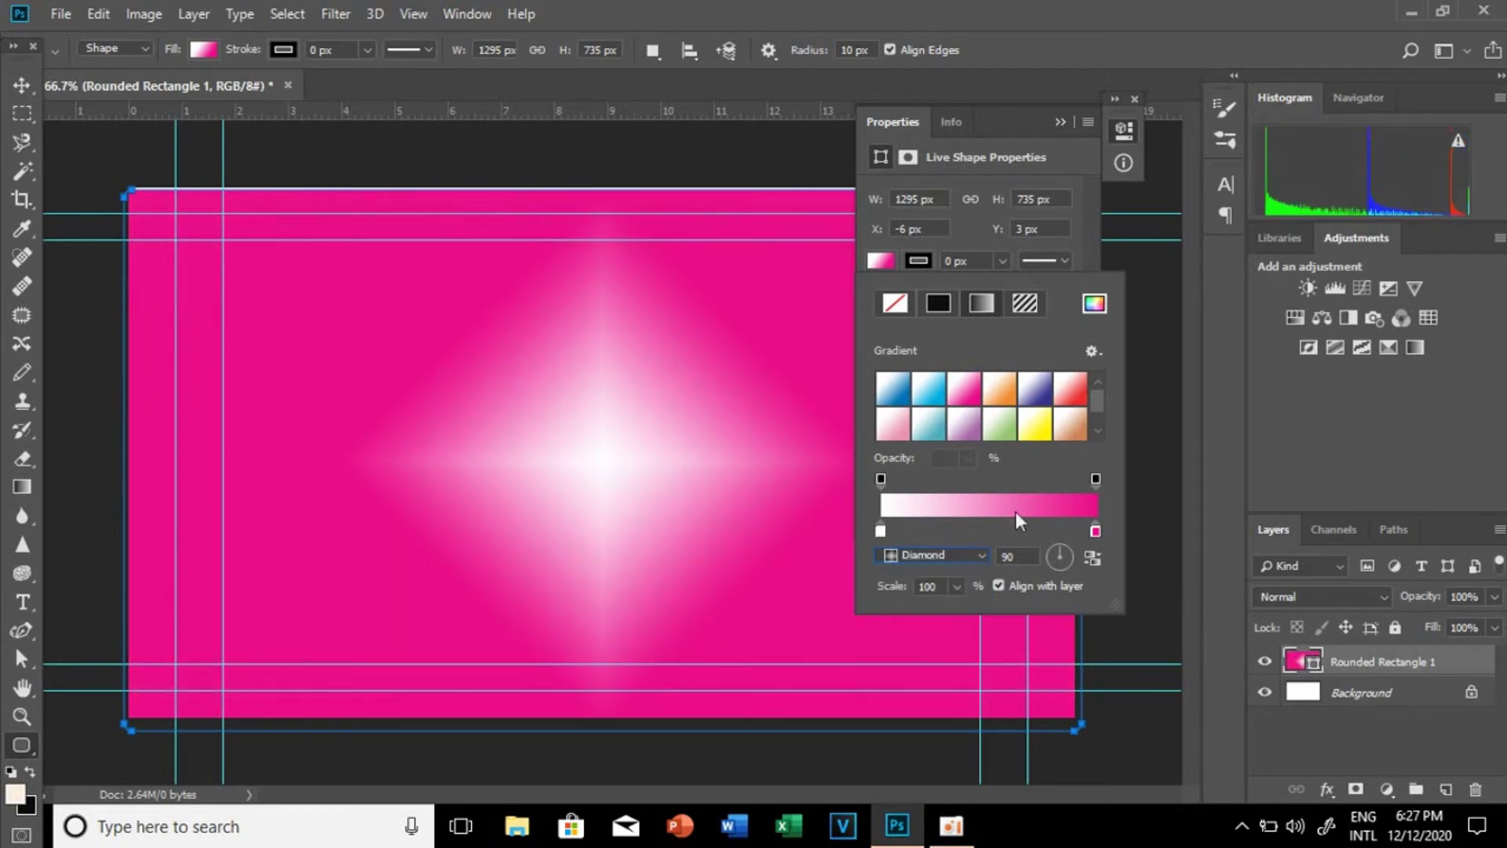
Step: Try yellow, orange, red and purple presets, then set the gradient style back to Linear
{"action": "left_click", "coordinate": [1036, 430]}
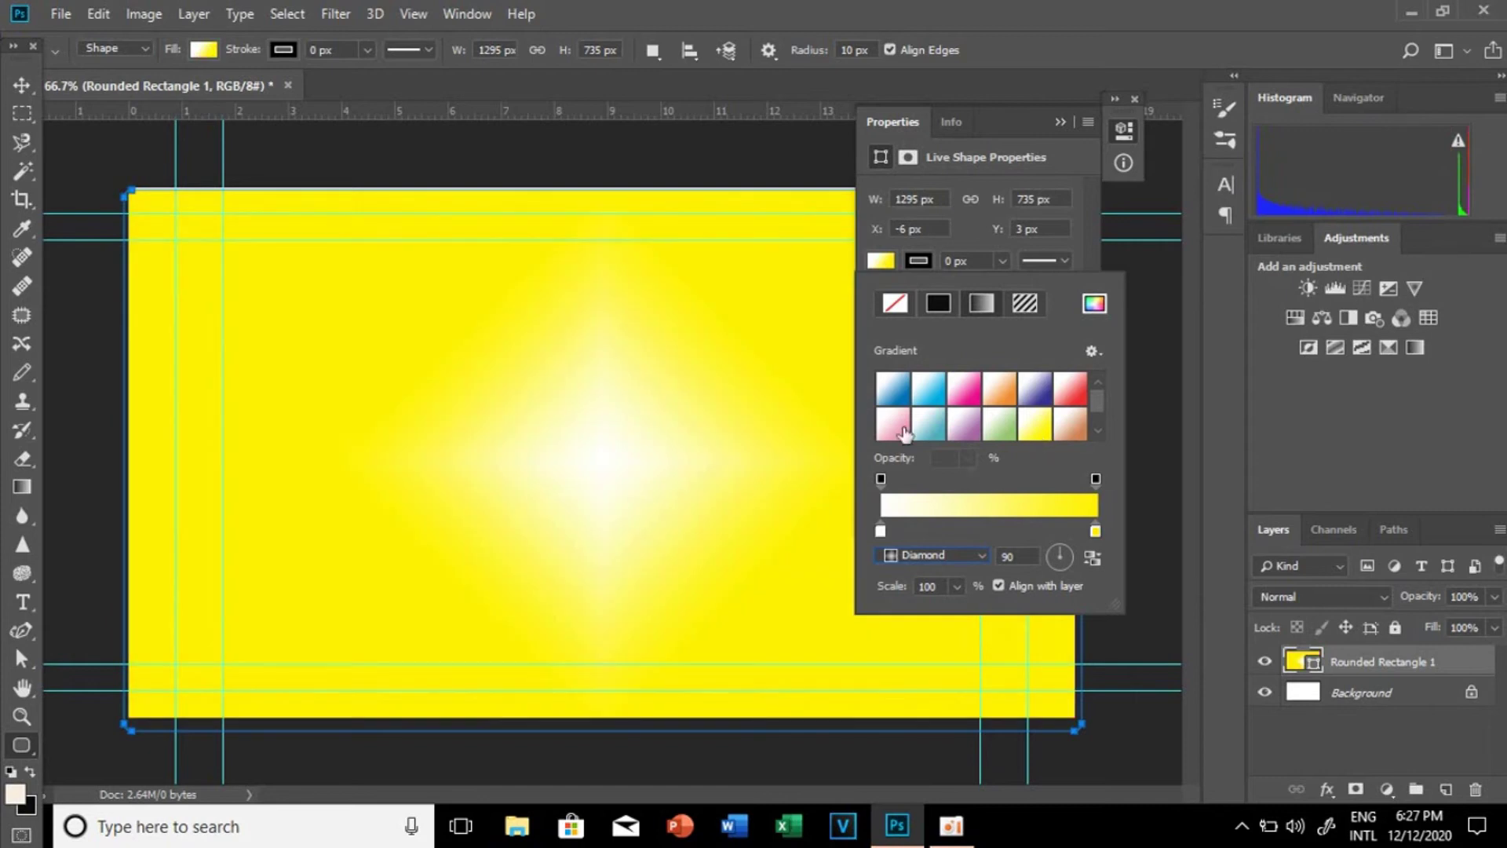
{"action": "left_click", "coordinate": [963, 389]}
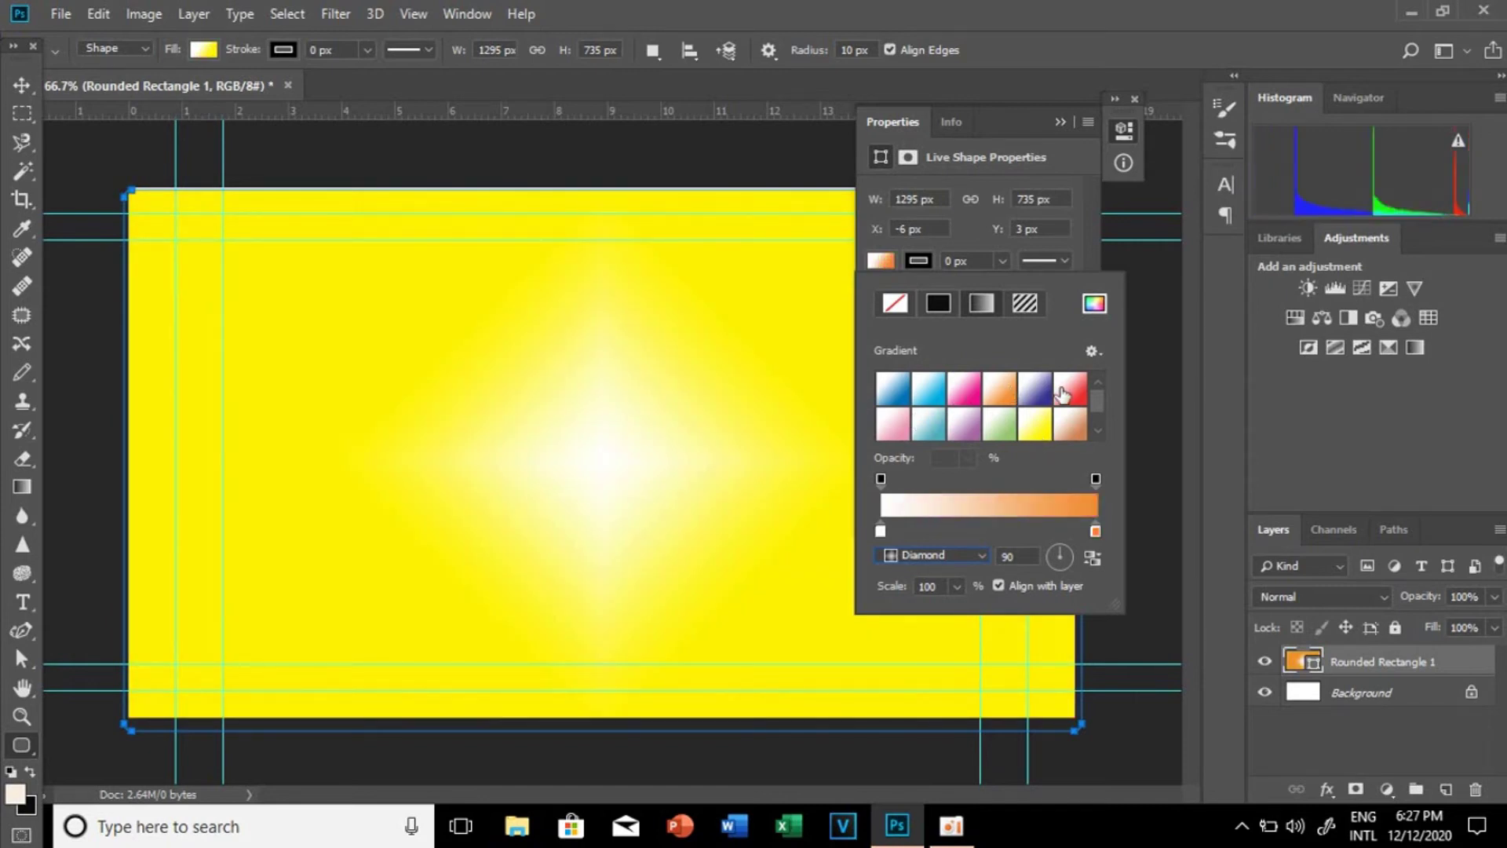
{"action": "left_click", "coordinate": [1061, 394]}
{"action": "left_click", "coordinate": [1040, 401]}
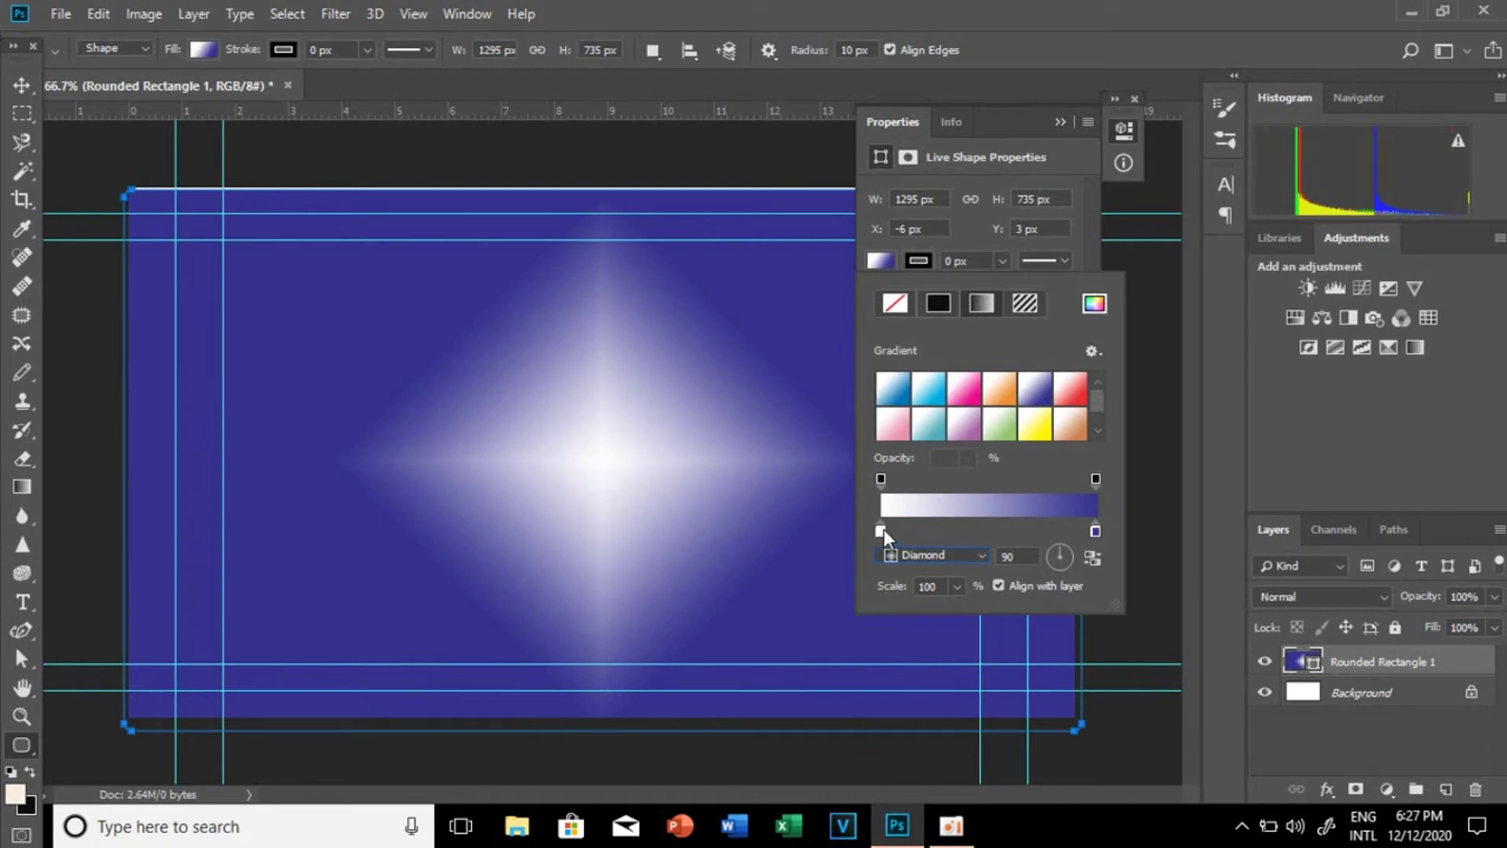
{"action": "left_click", "coordinate": [977, 554]}
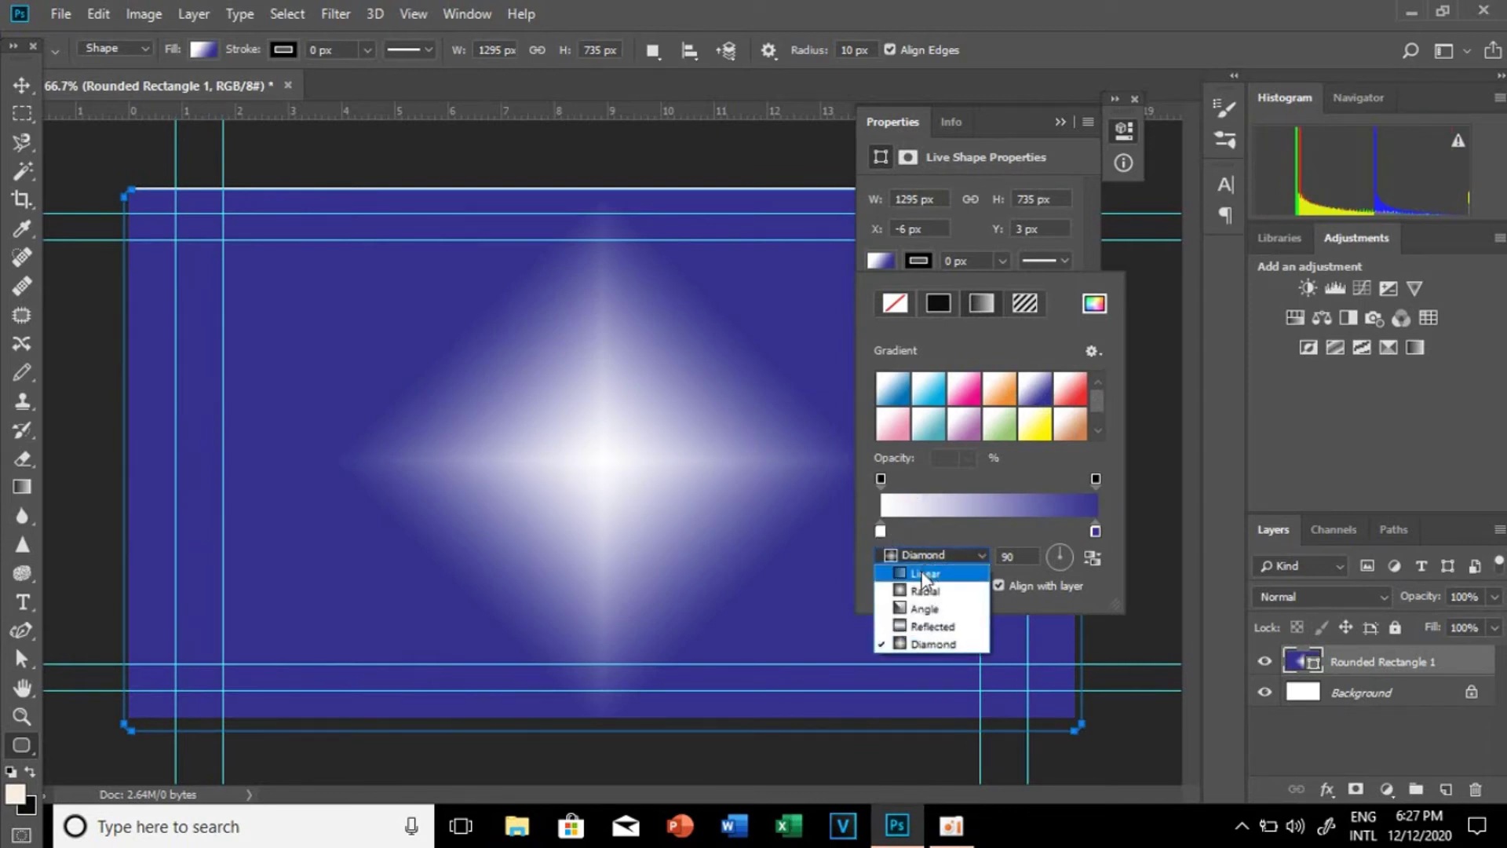
{"action": "left_click", "coordinate": [923, 576]}
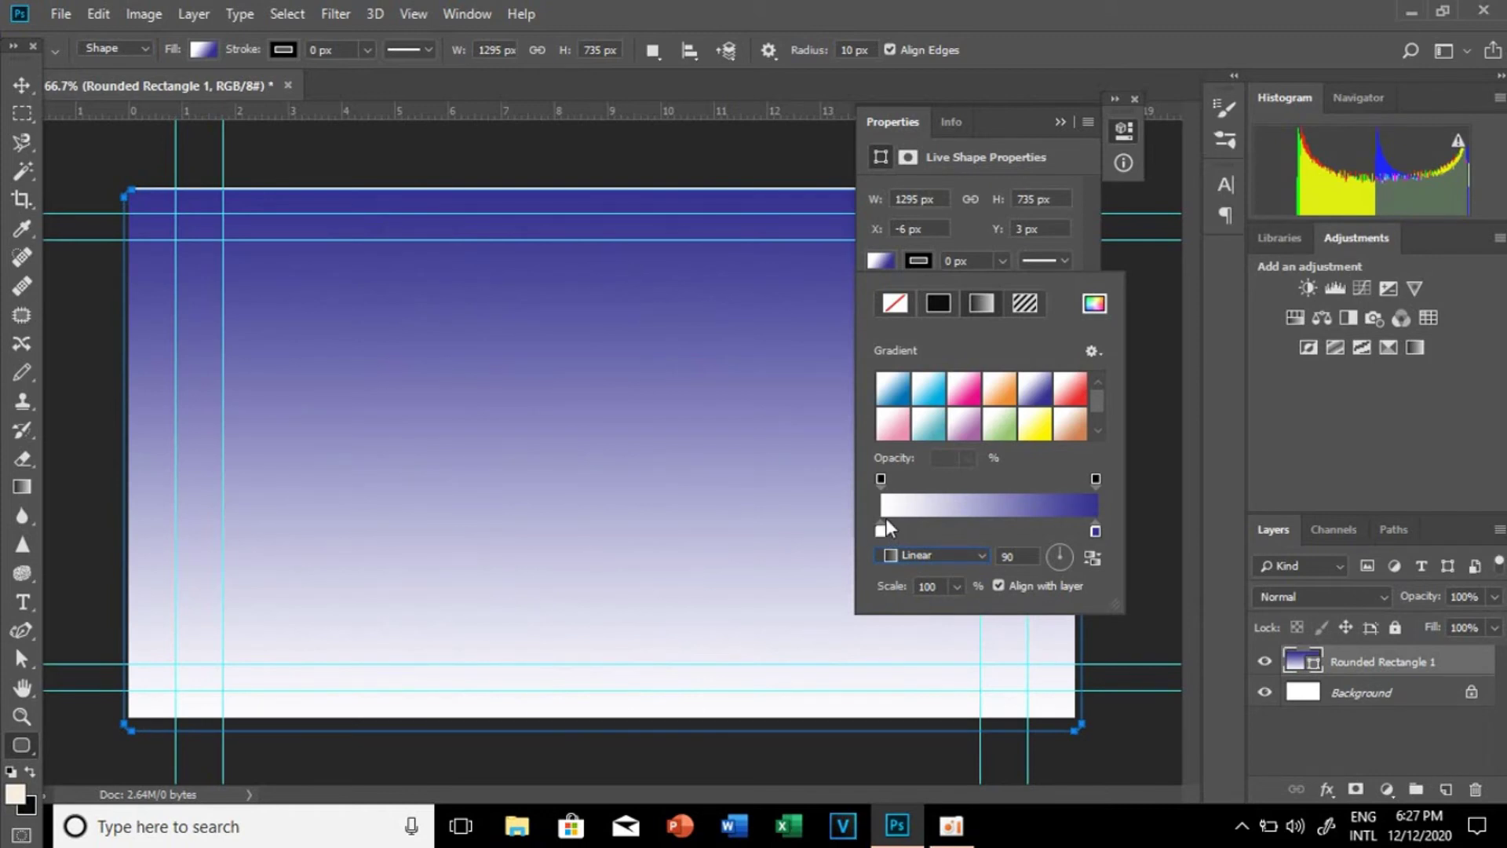
Step: Add a gradient stop and colour it bright red (f40e0e)
{"action": "left_click", "coordinate": [930, 526]}
{"action": "double_click", "coordinate": [928, 526]}
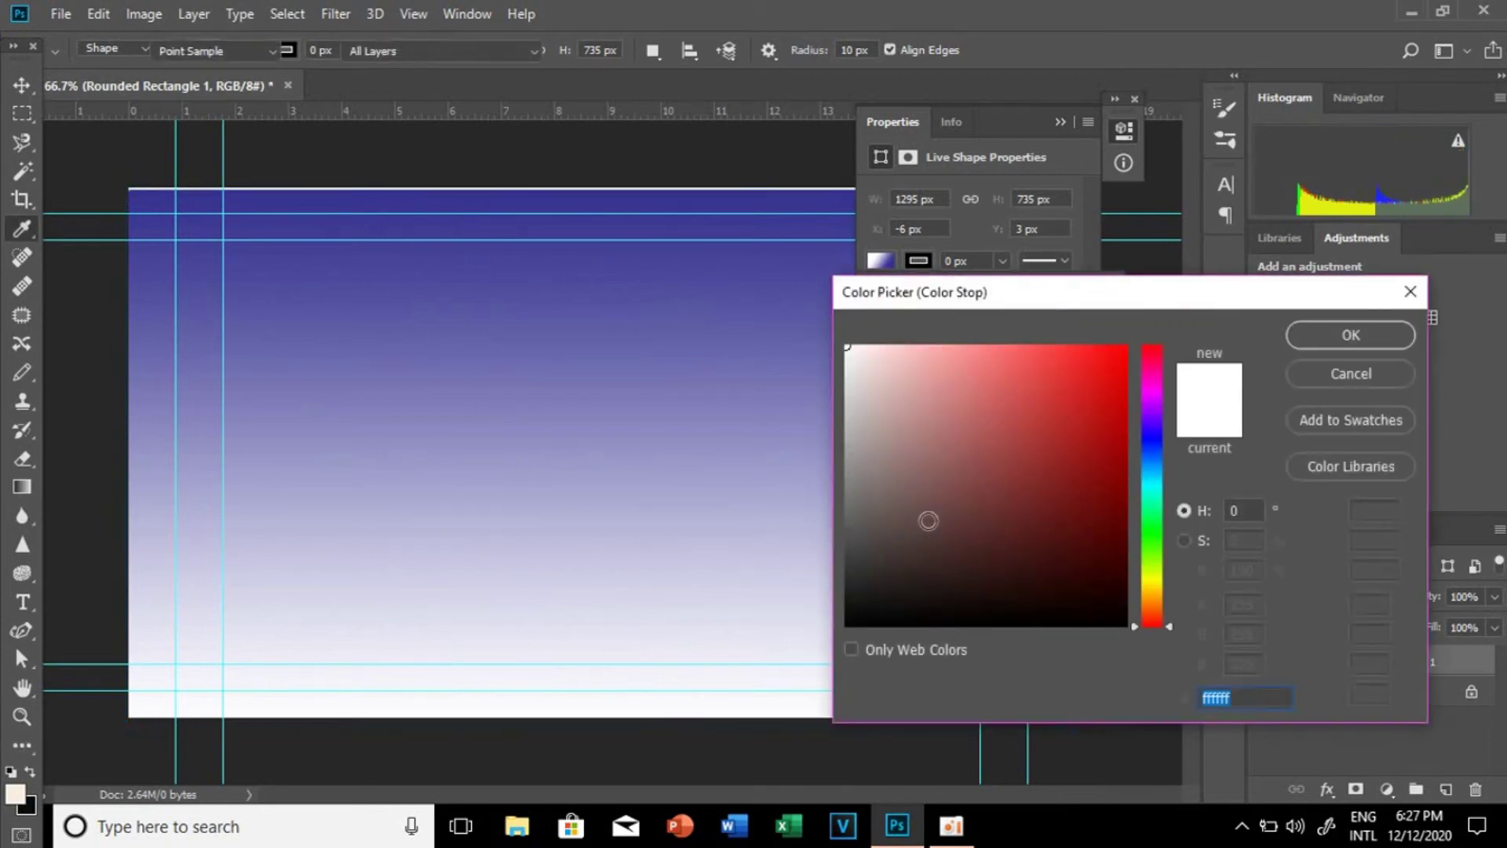
{"action": "left_click", "coordinate": [1111, 357]}
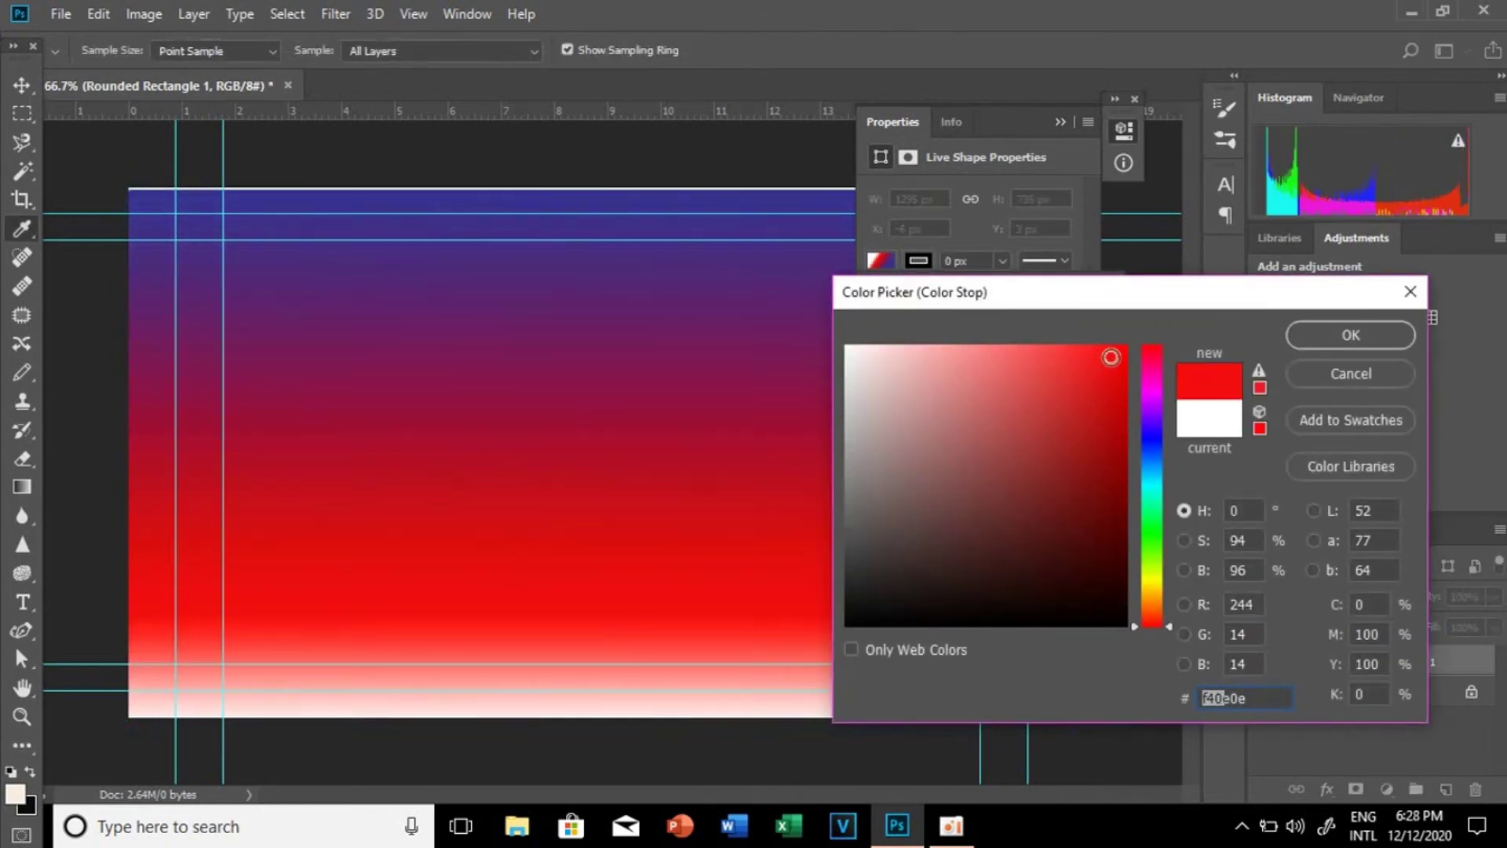
{"action": "left_click", "coordinate": [1327, 331]}
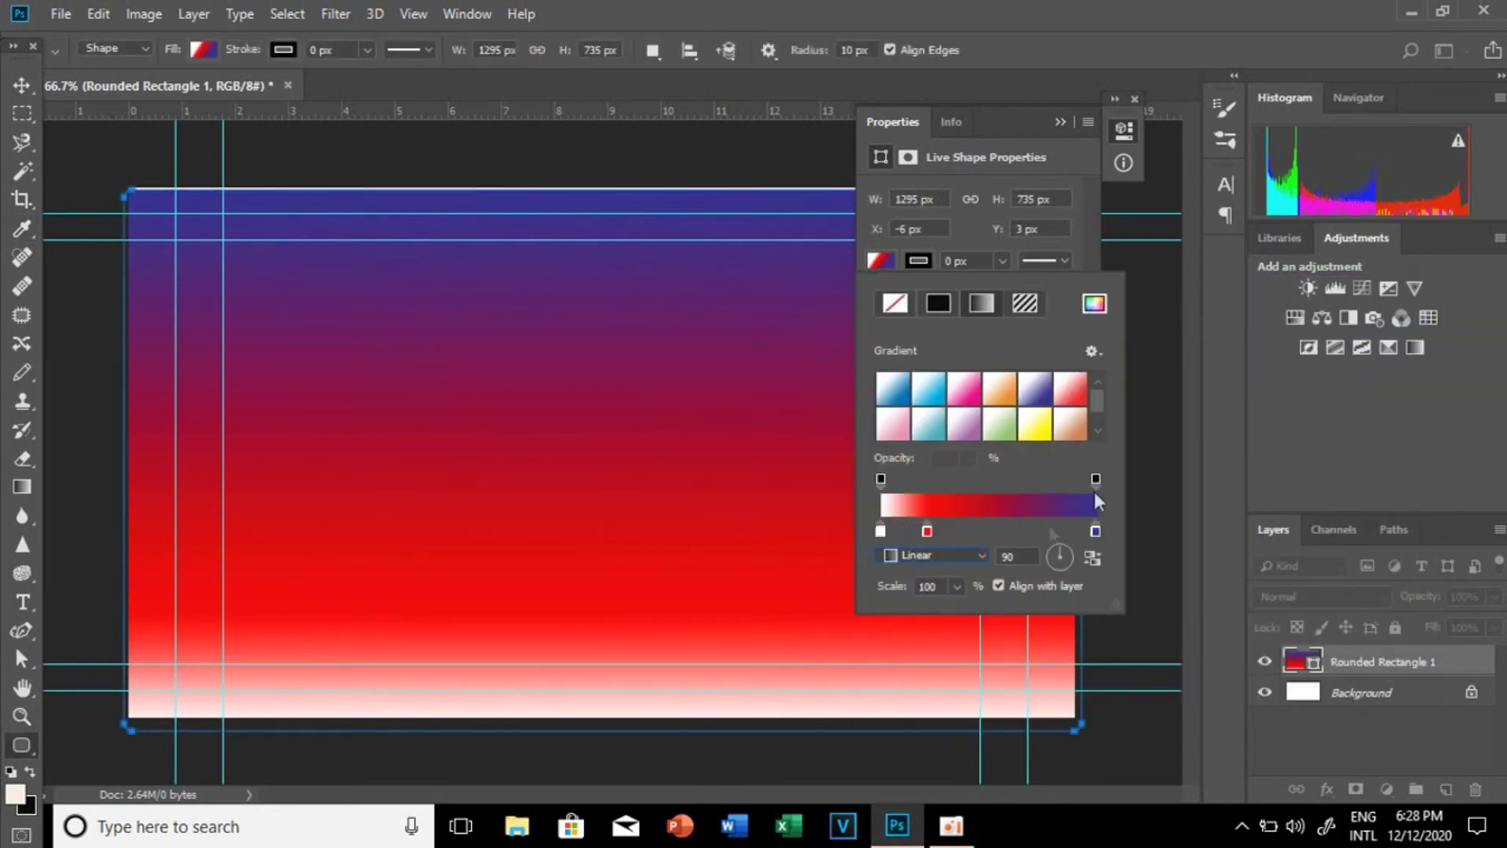
Step: Add a bright green (0ffa03) stop midway along the gradient and close the properties popup
{"action": "left_click", "coordinate": [1013, 529]}
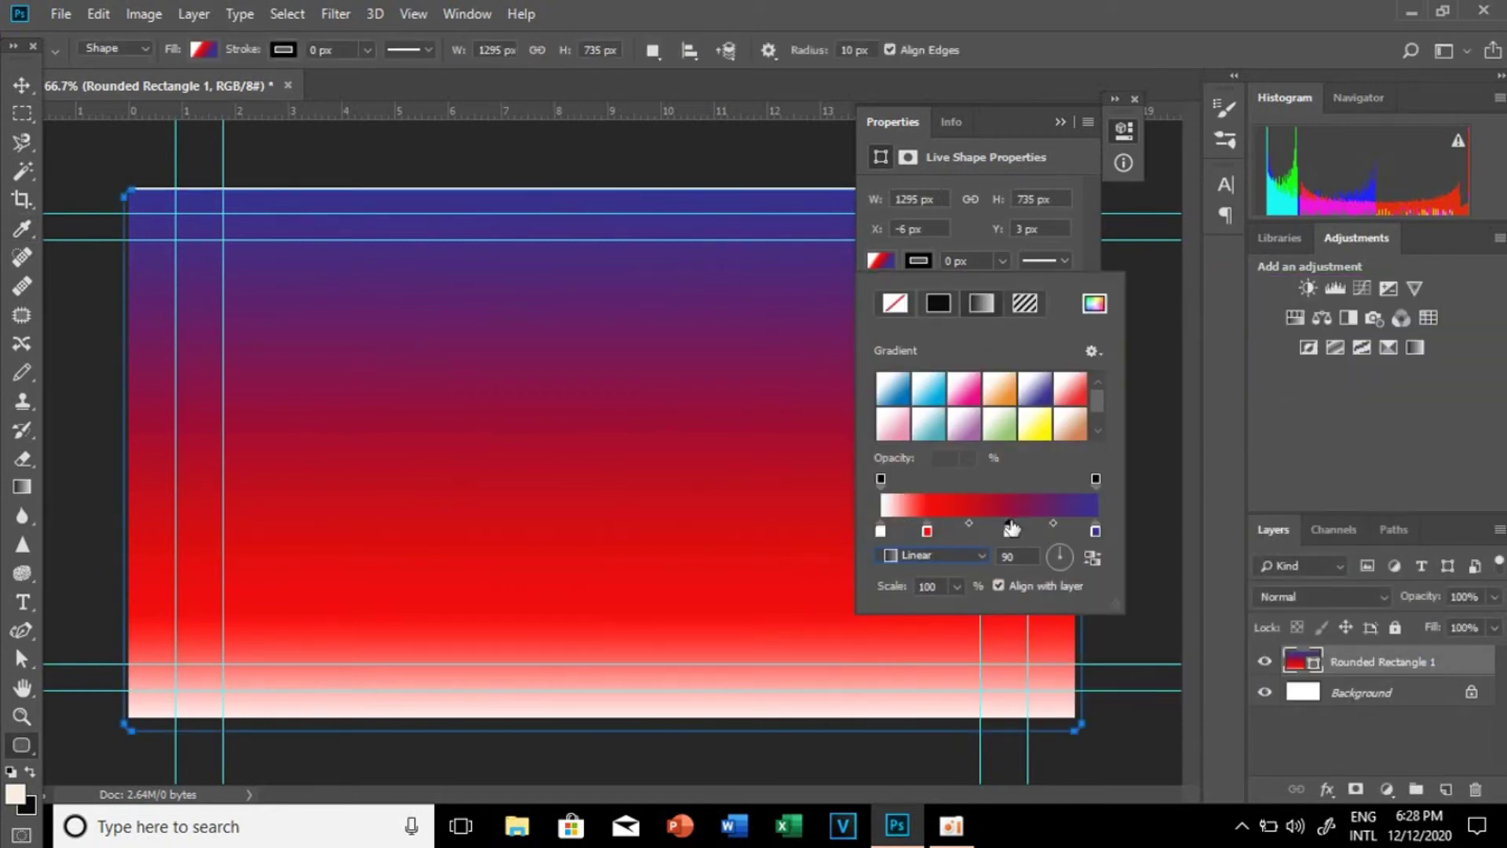
{"action": "double_click", "coordinate": [1013, 529]}
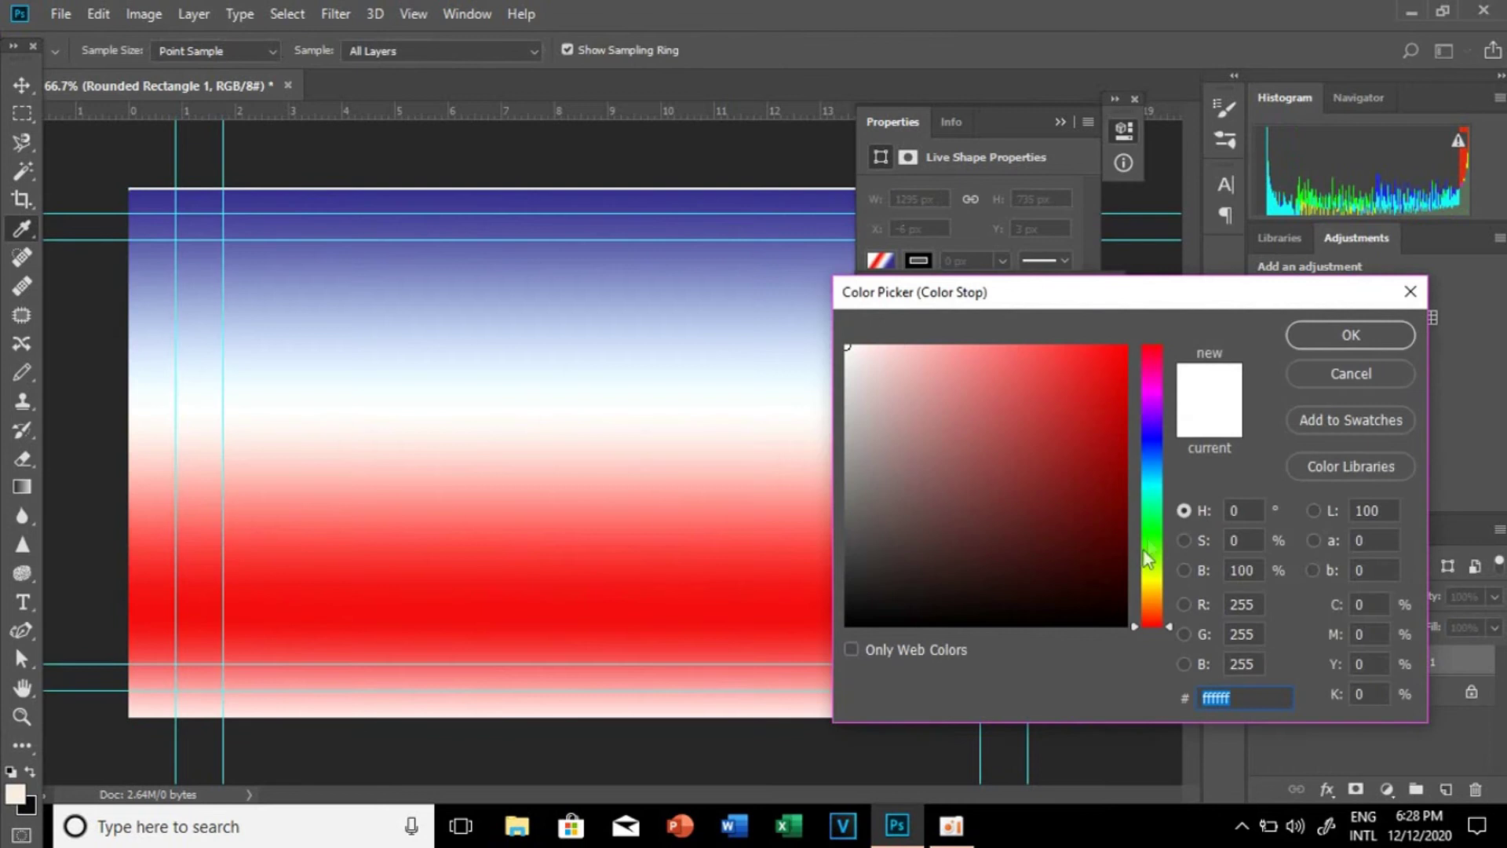
{"action": "left_click", "coordinate": [1152, 535]}
{"action": "left_click", "coordinate": [1123, 350]}
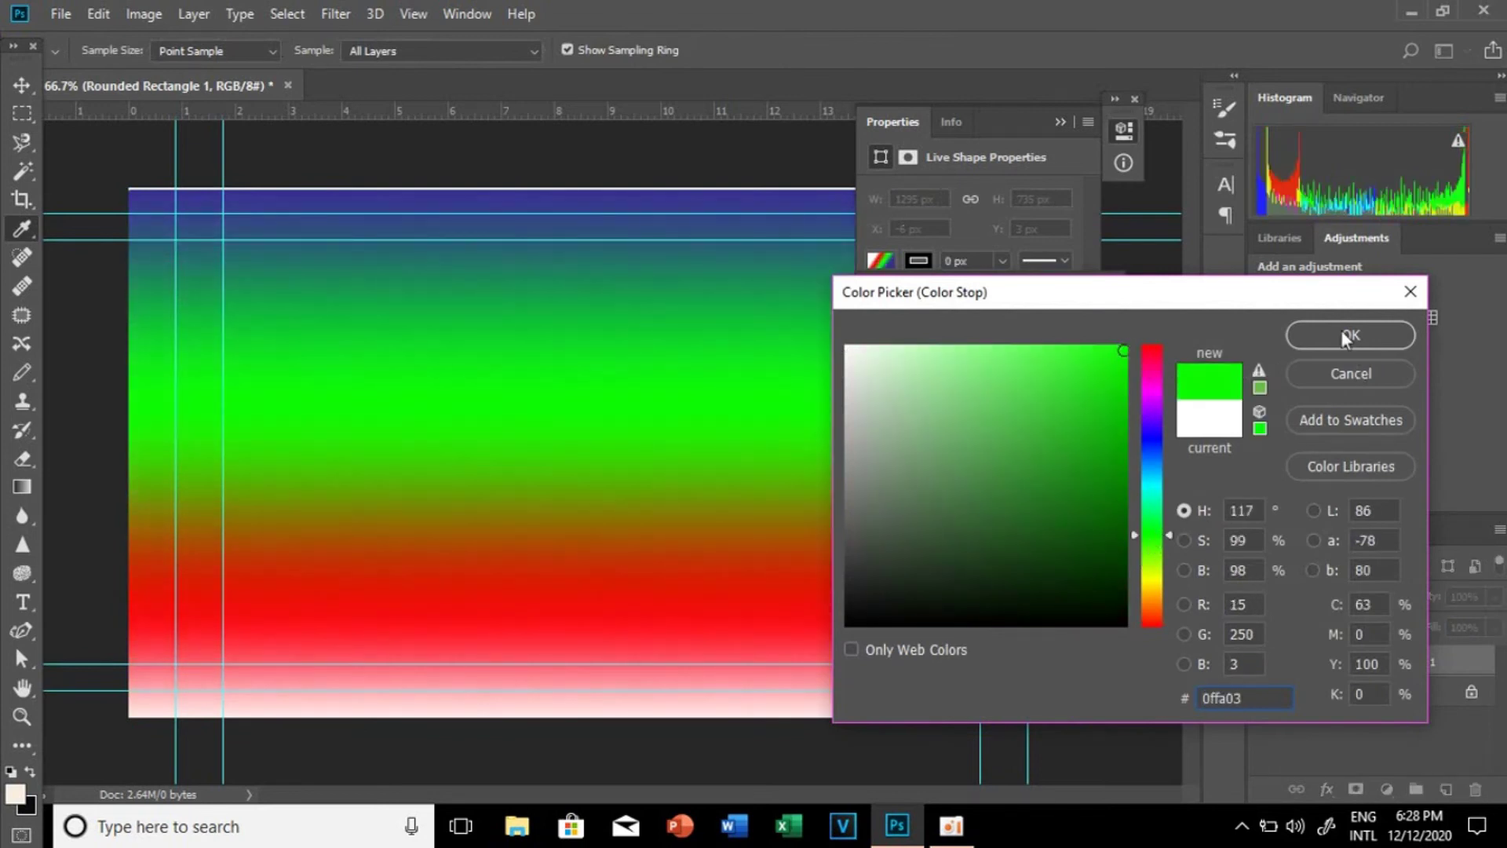
{"action": "left_click", "coordinate": [1345, 335]}
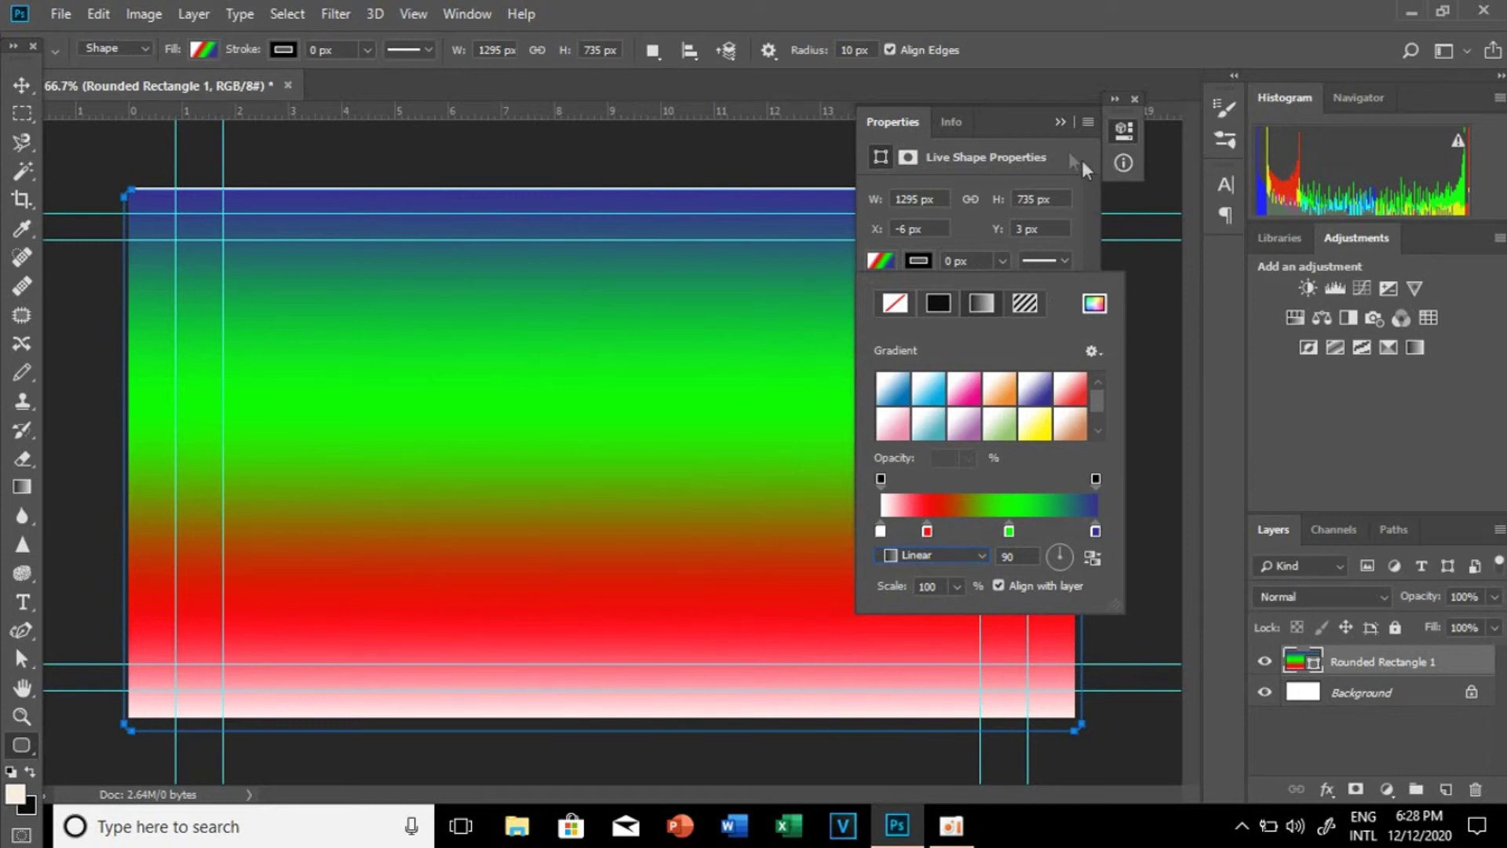
{"action": "left_click", "coordinate": [1059, 122]}
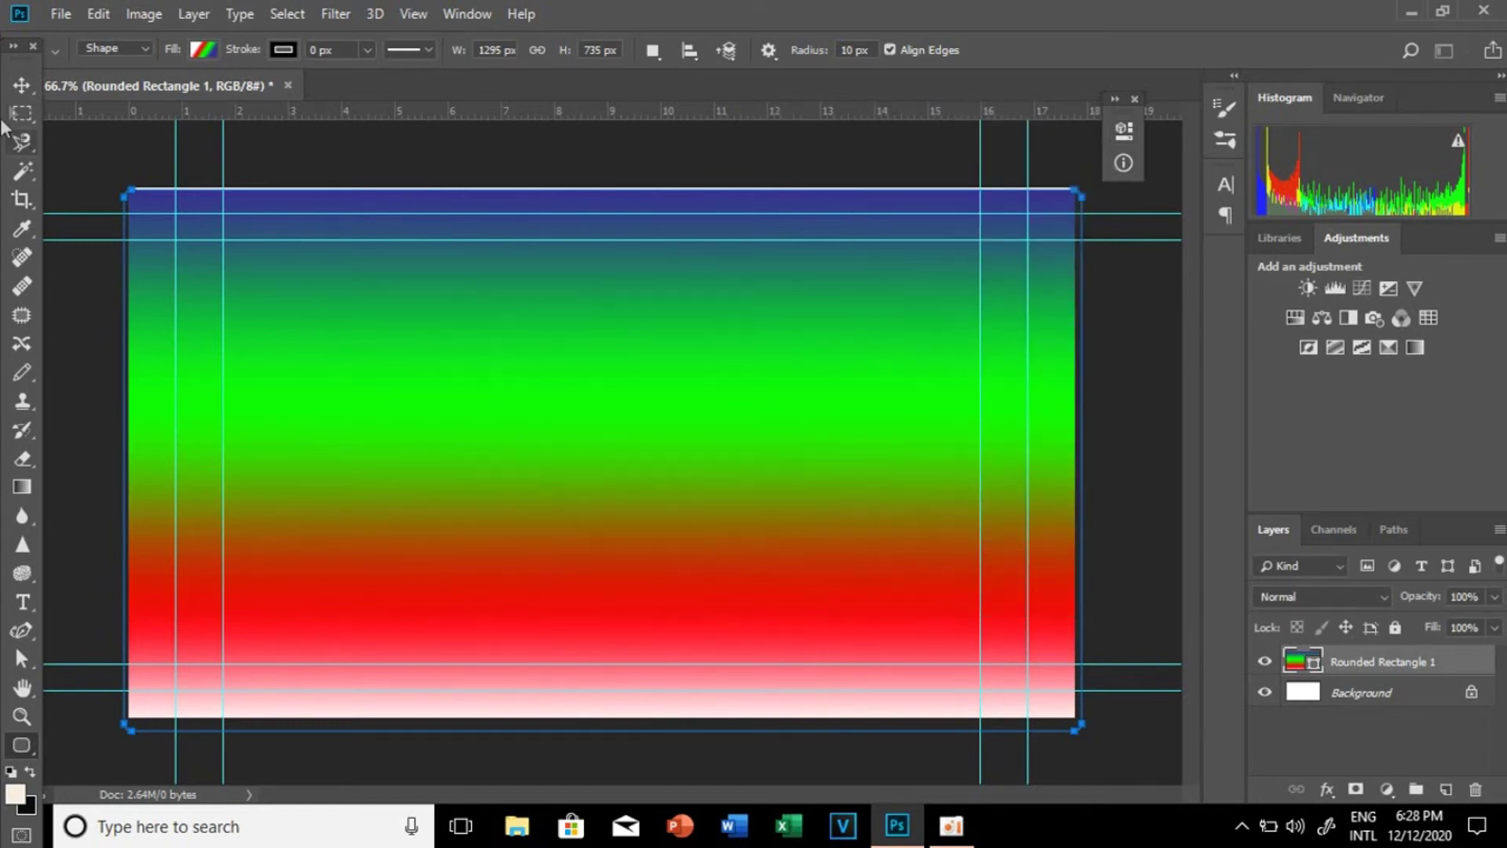
{"action": "left_click", "coordinate": [22, 84]}
{"action": "mouse_move", "coordinate": [474, 369]}
{"action": "left_mouse_down"}
{"action": "mouse_move", "coordinate": [572, 397]}
{"action": "mouse_move", "coordinate": [541, 432]}
{"action": "left_mouse_up"}
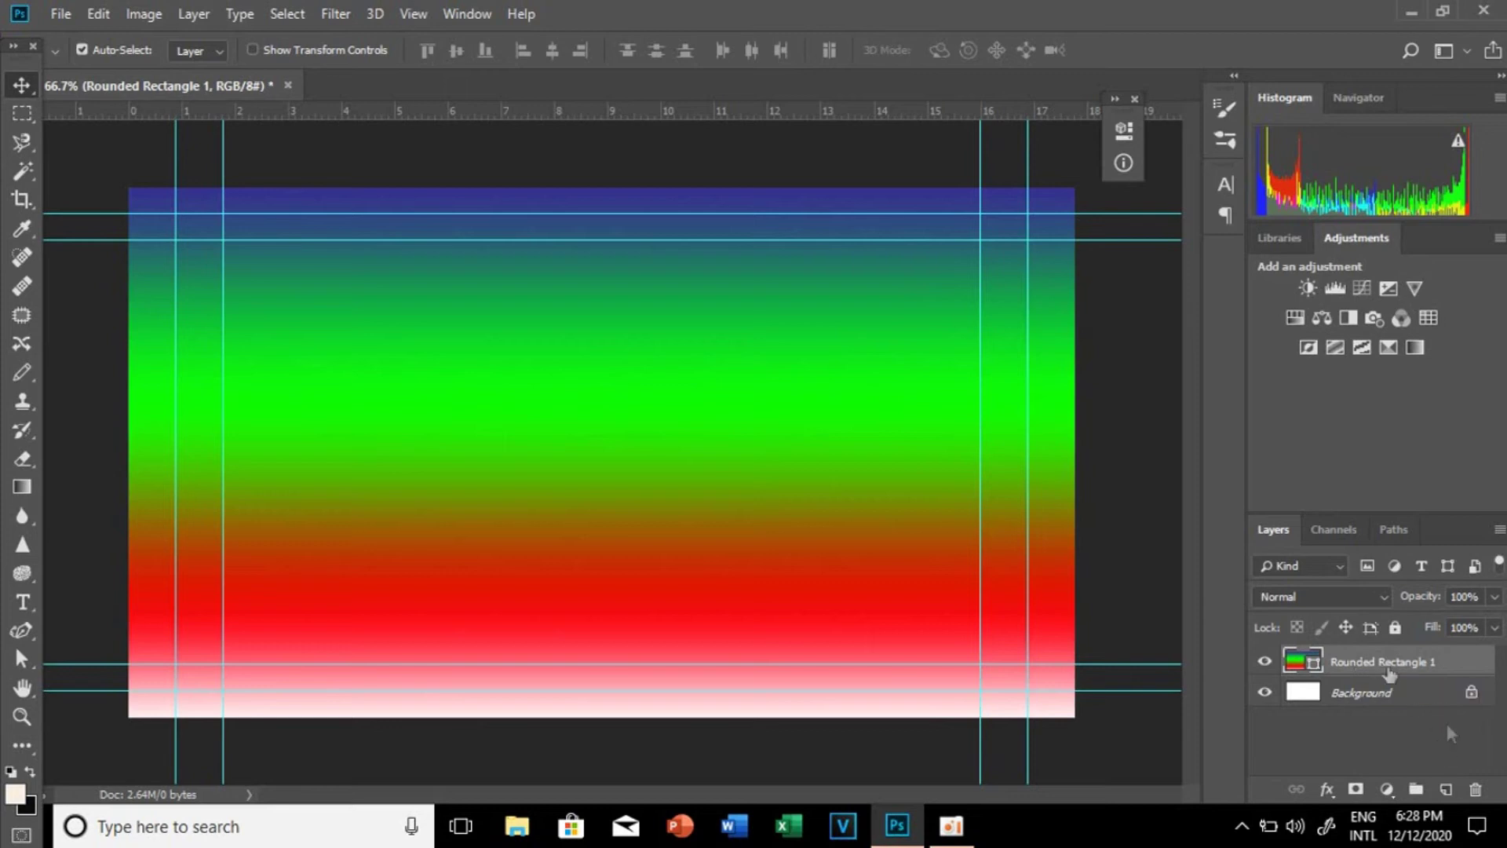
Step: Open the reference image s2.JPG in Photoshop
{"action": "left_click", "coordinate": [60, 13]}
{"action": "left_click", "coordinate": [81, 51]}
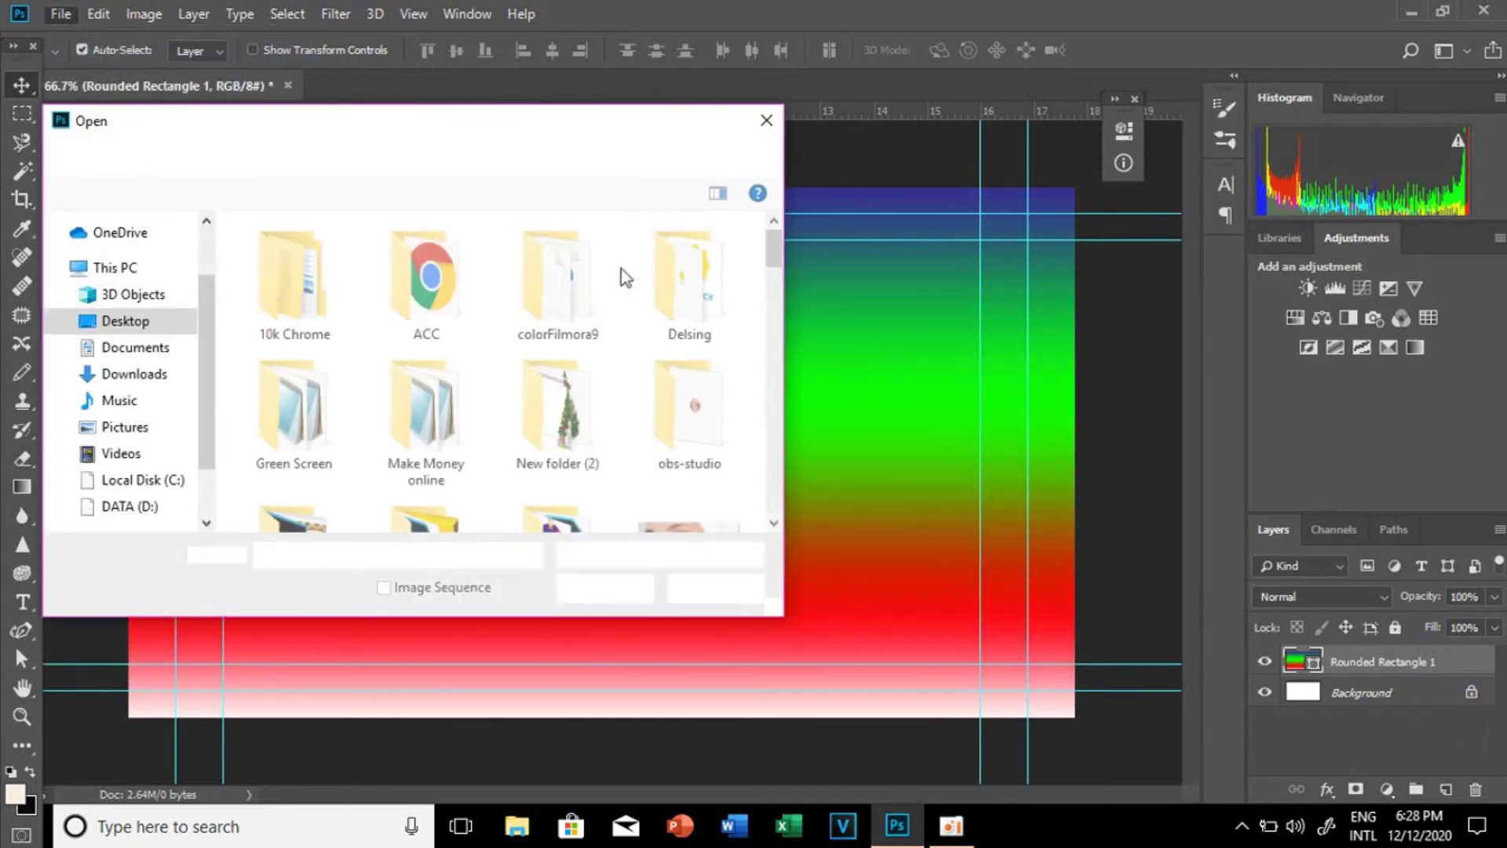
{"action": "scroll", "coordinate": [549, 235], "scroll_direction": "down", "scroll_amount": 3}
{"action": "left_click_drag", "start_coordinate": [809, 322], "coordinate": [804, 410]}
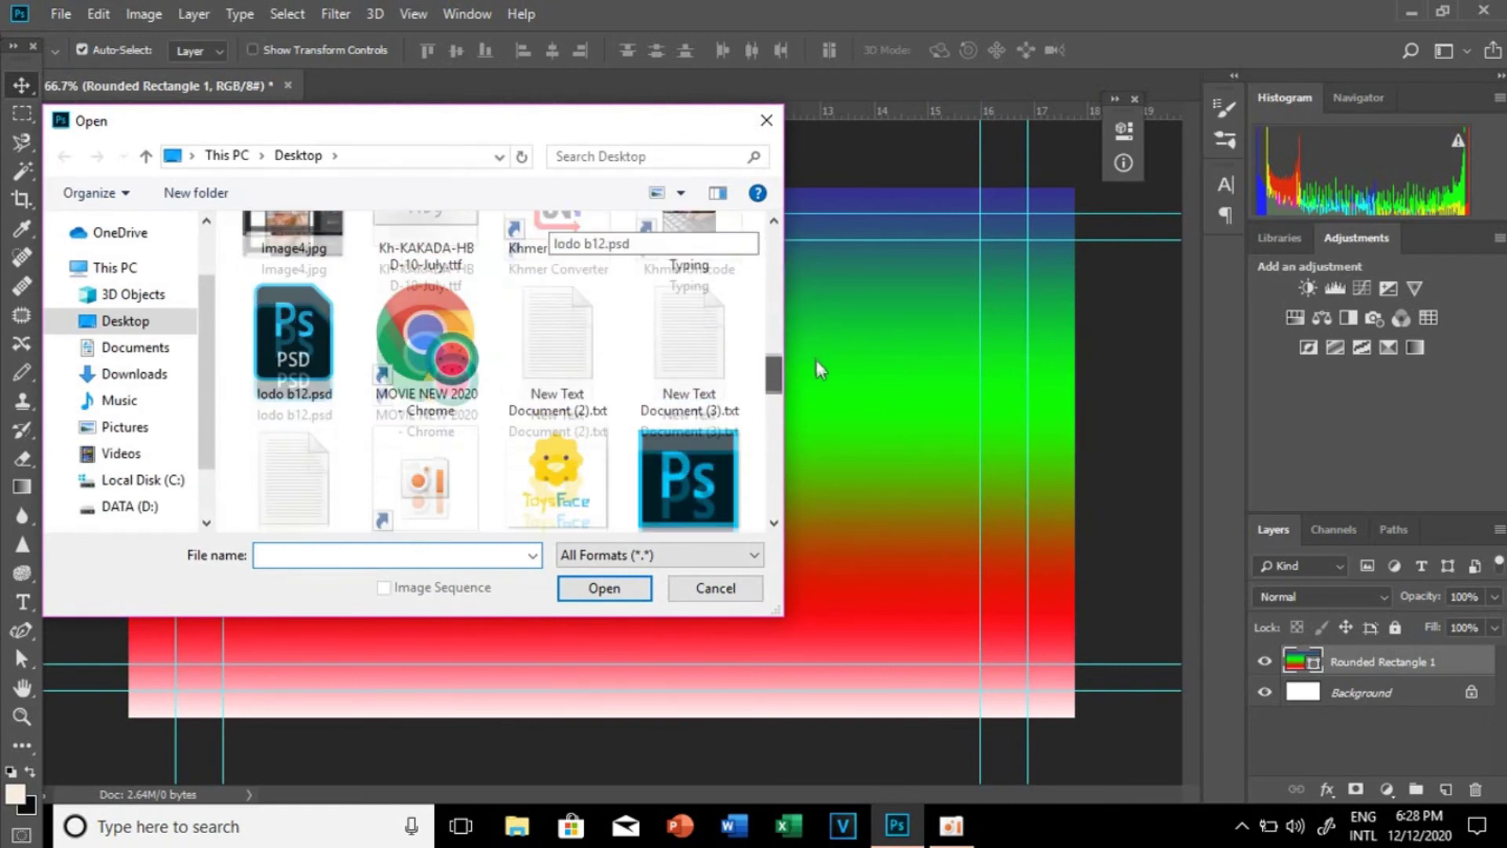
{"action": "left_click", "coordinate": [425, 271]}
{"action": "left_click", "coordinate": [605, 588]}
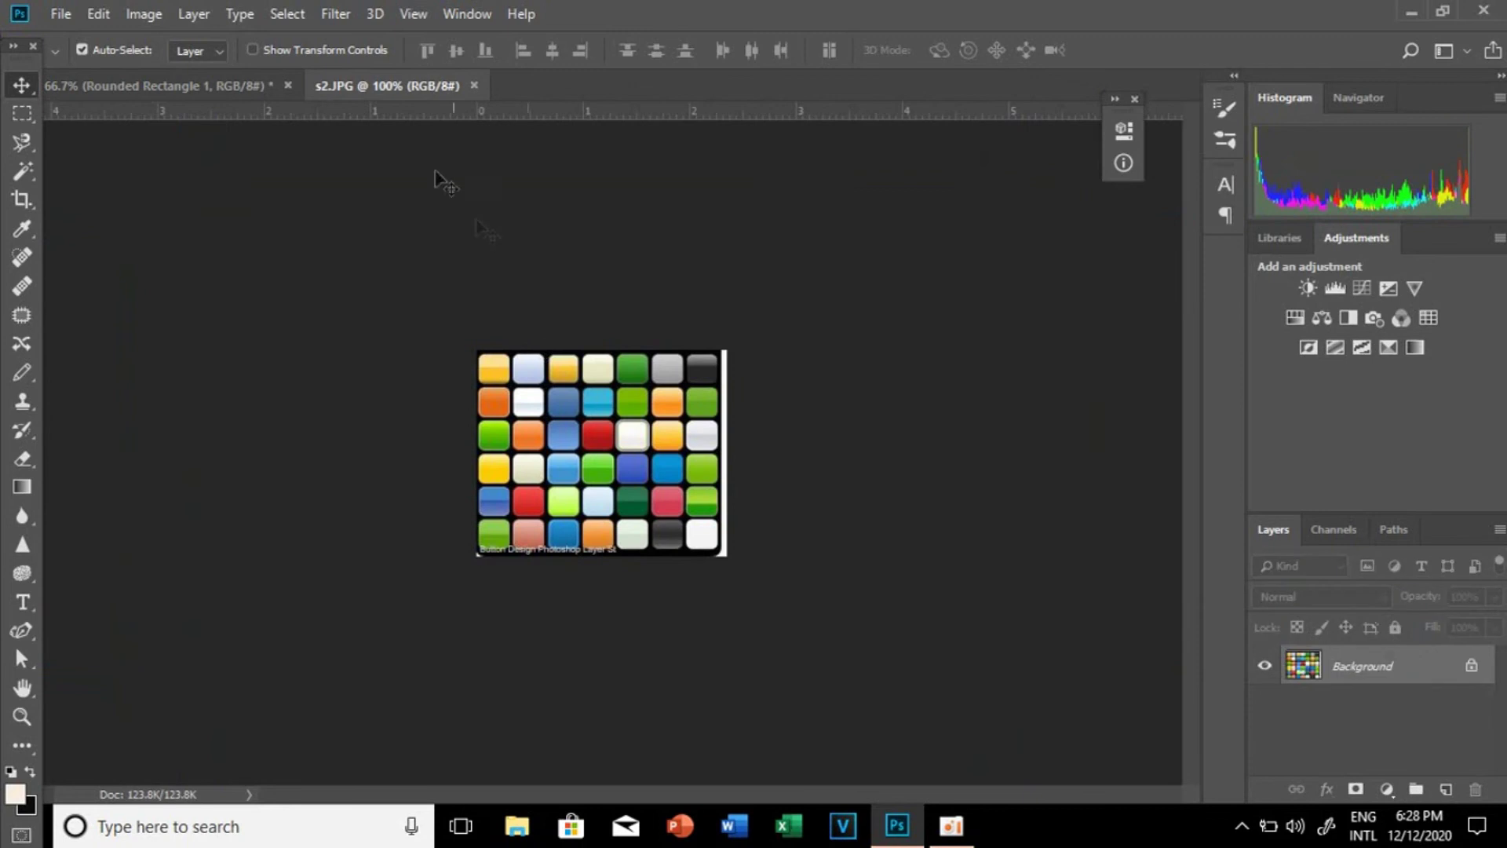
Step: Float s2.JPG in a small window over the business-card canvas and reselect the card
{"action": "left_click_drag", "start_coordinate": [384, 83], "coordinate": [408, 128]}
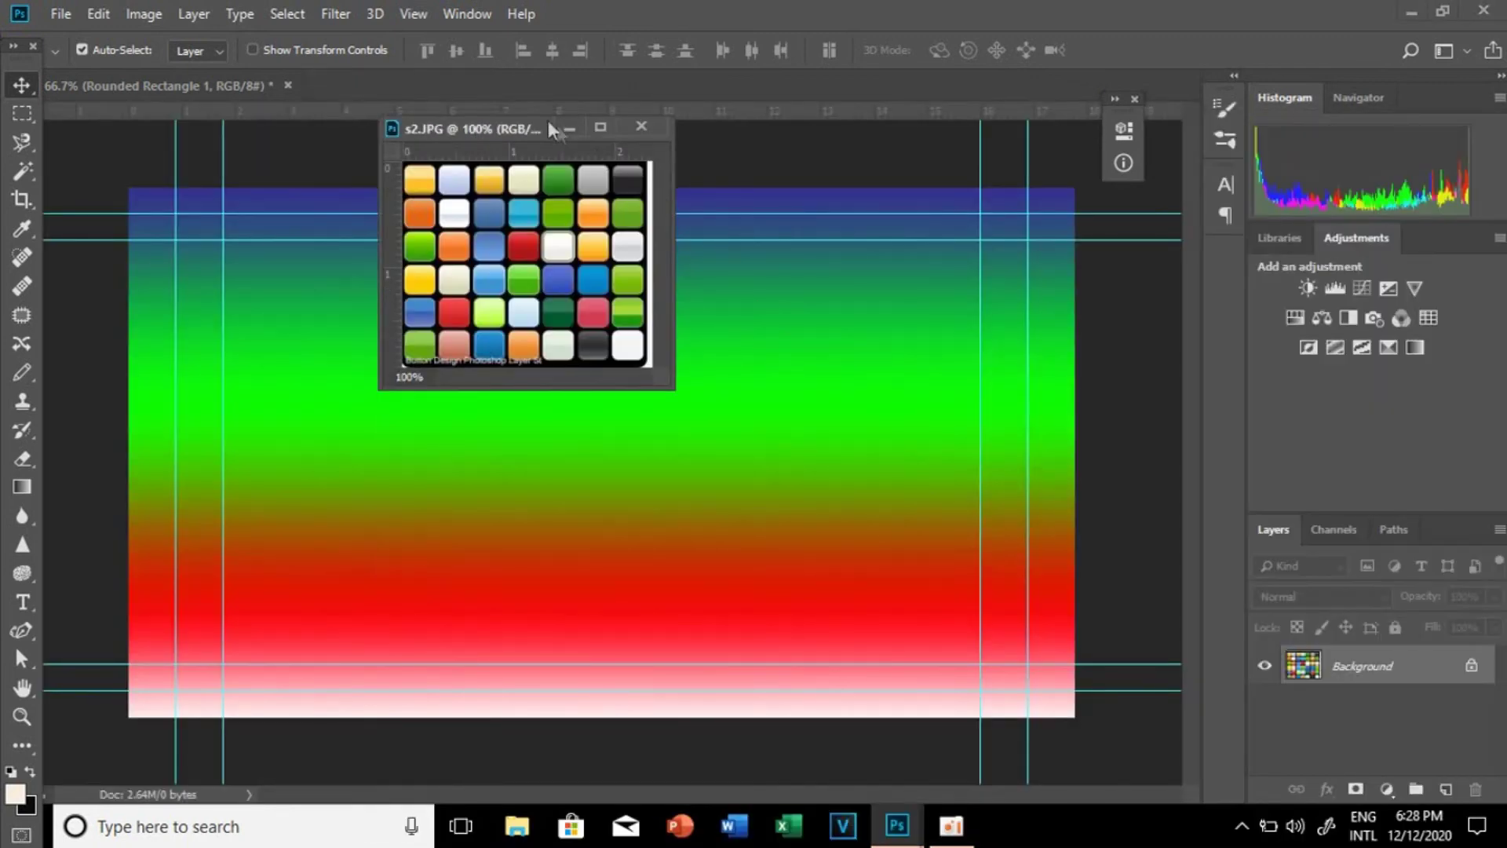
{"action": "mouse_move", "coordinate": [504, 118]}
{"action": "left_mouse_down"}
{"action": "mouse_move", "coordinate": [504, 135]}
{"action": "mouse_move", "coordinate": [587, 147]}
{"action": "left_mouse_up"}
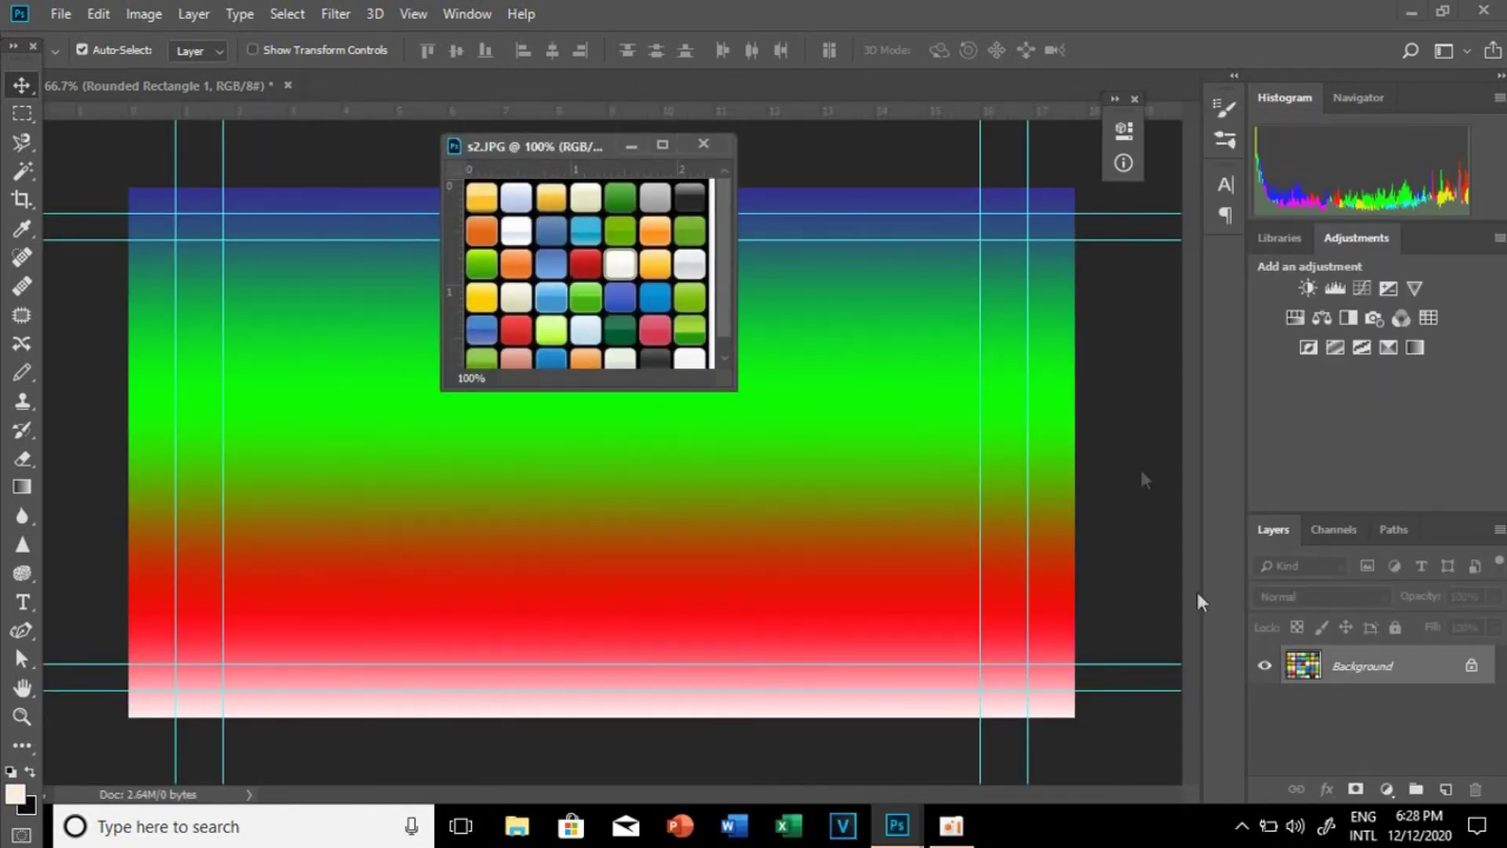
{"action": "left_click", "coordinate": [187, 83]}
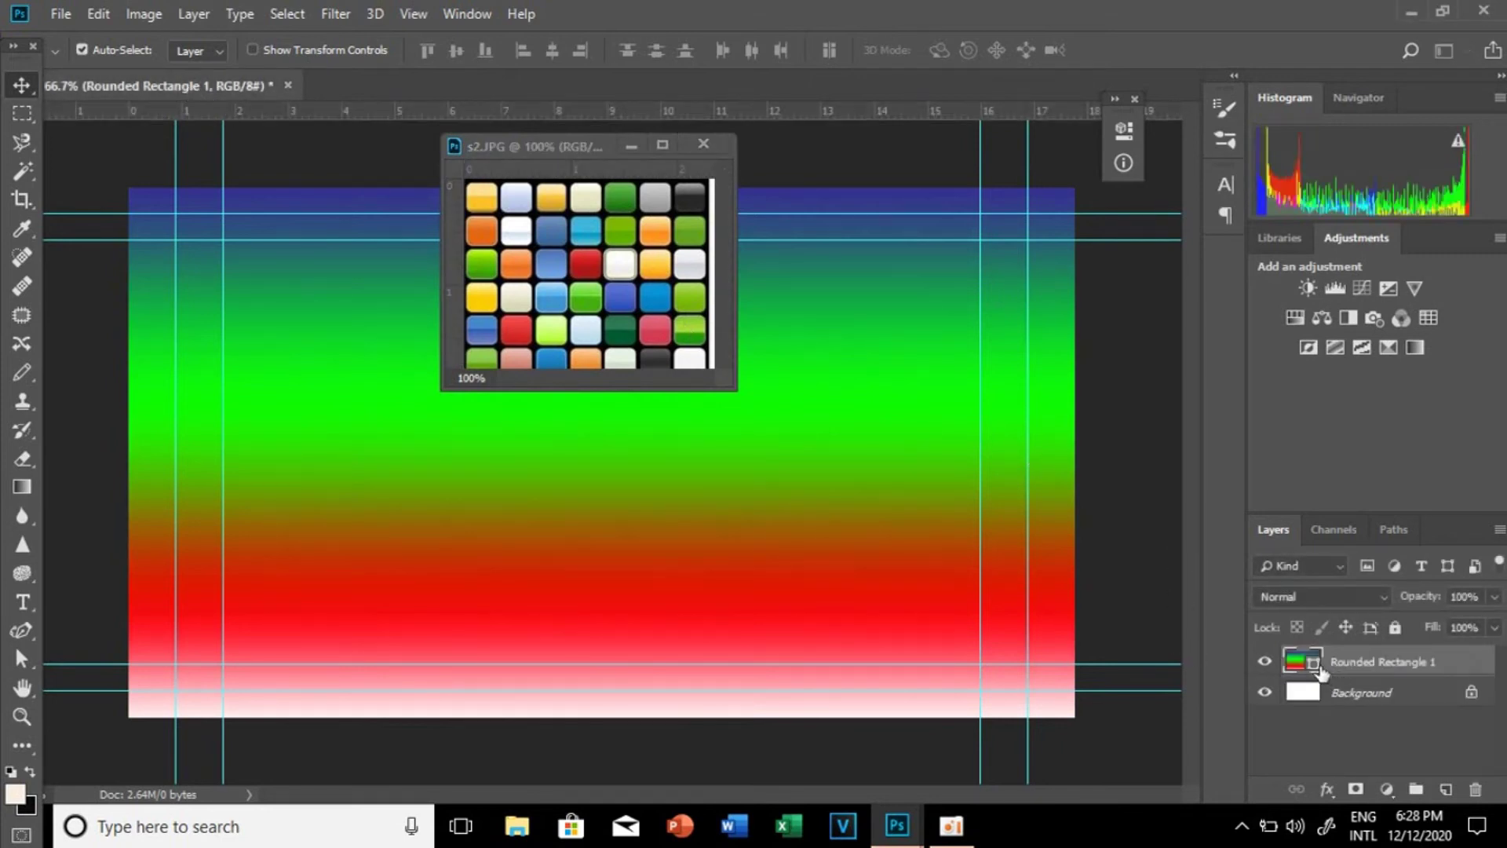
Step: Open the Gradient Editor through the rectangle's Gradient Fill layer settings
{"action": "double_click", "coordinate": [1319, 669]}
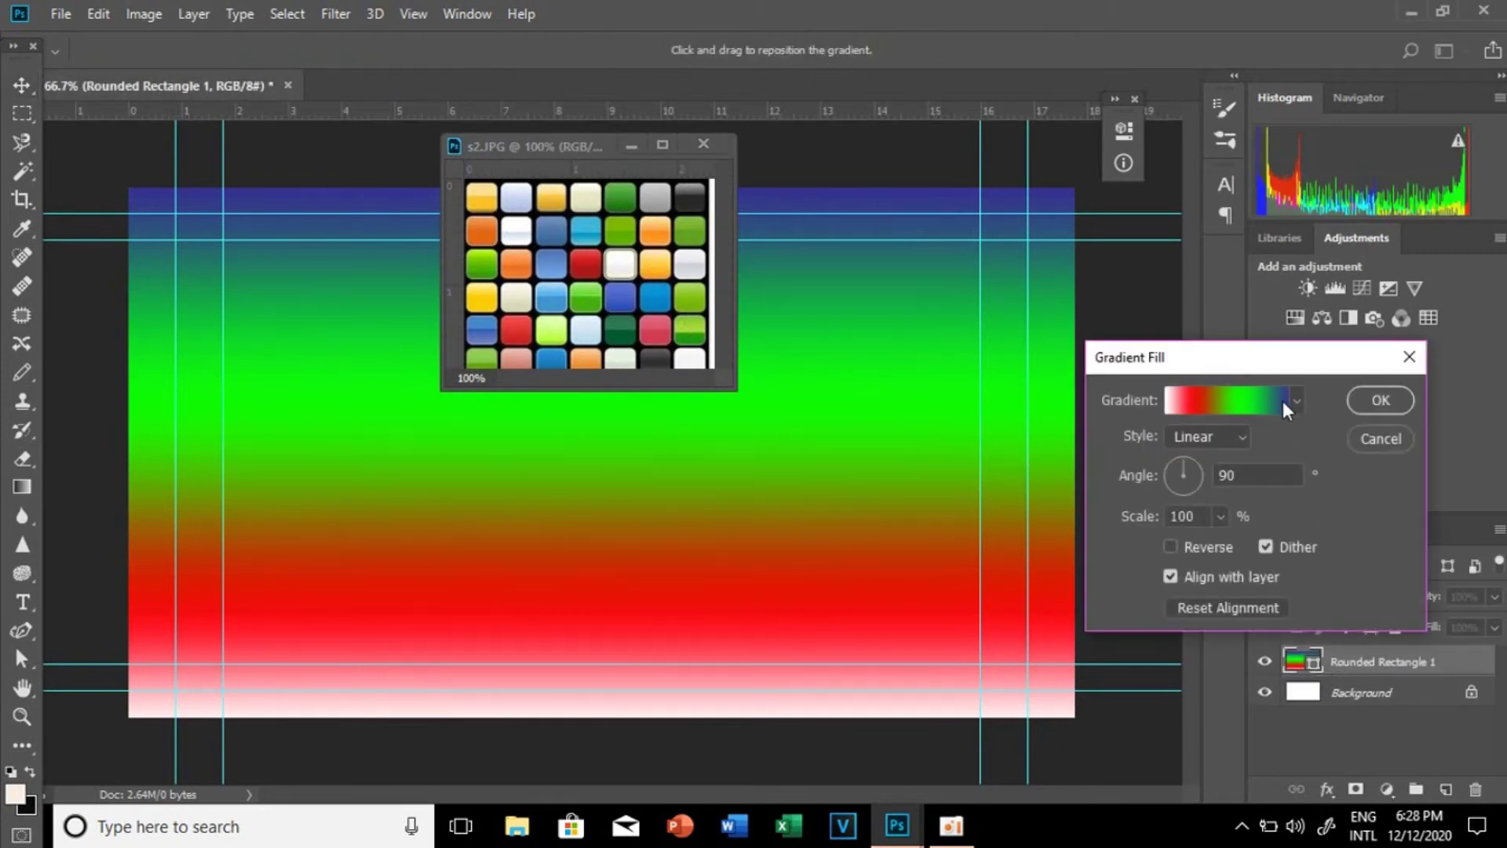
{"action": "left_click", "coordinate": [1282, 401]}
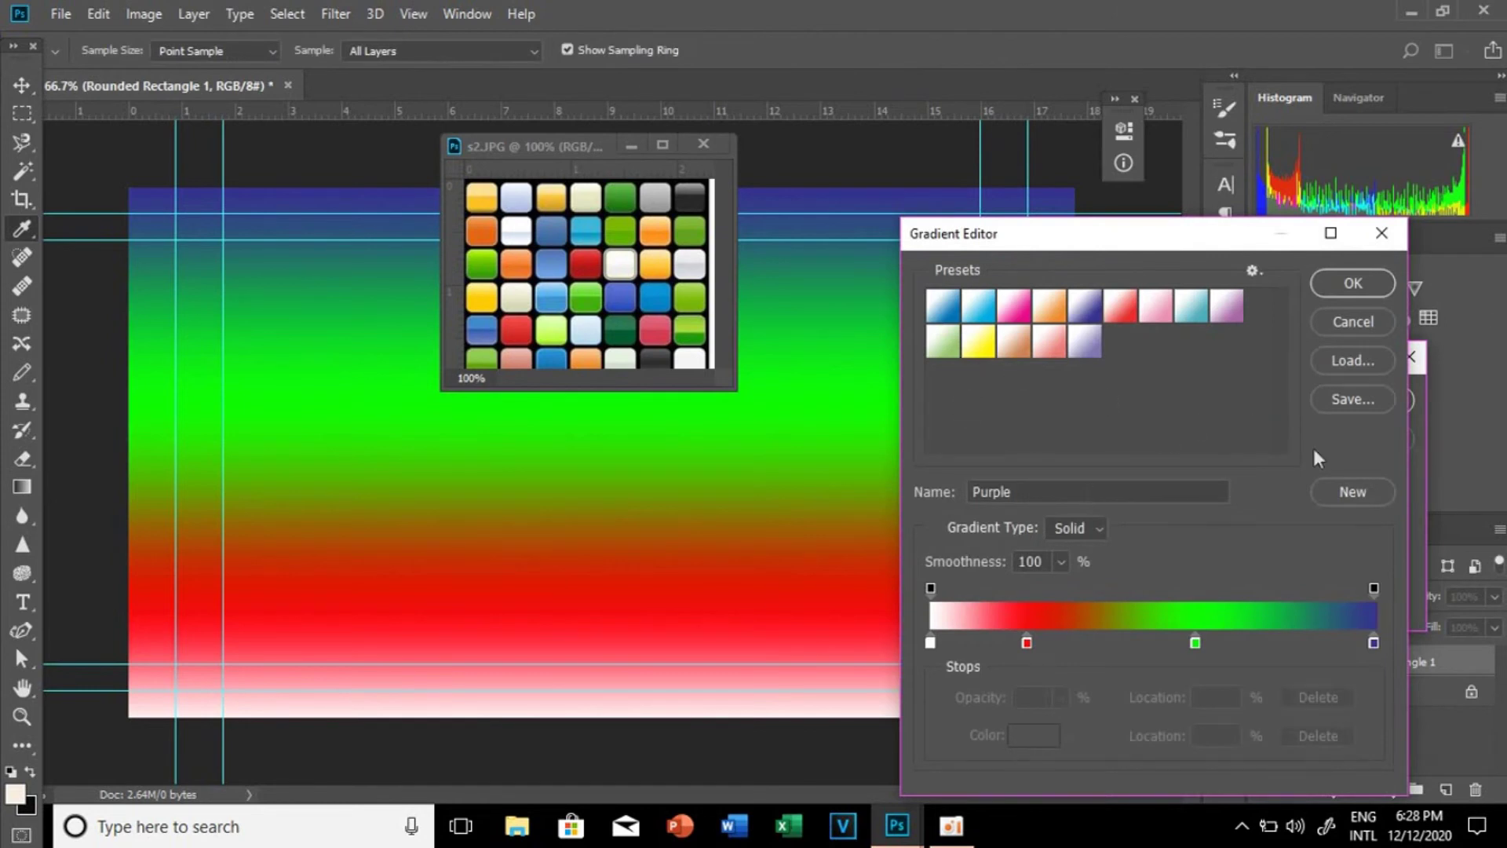
{"action": "left_click", "coordinate": [1374, 238]}
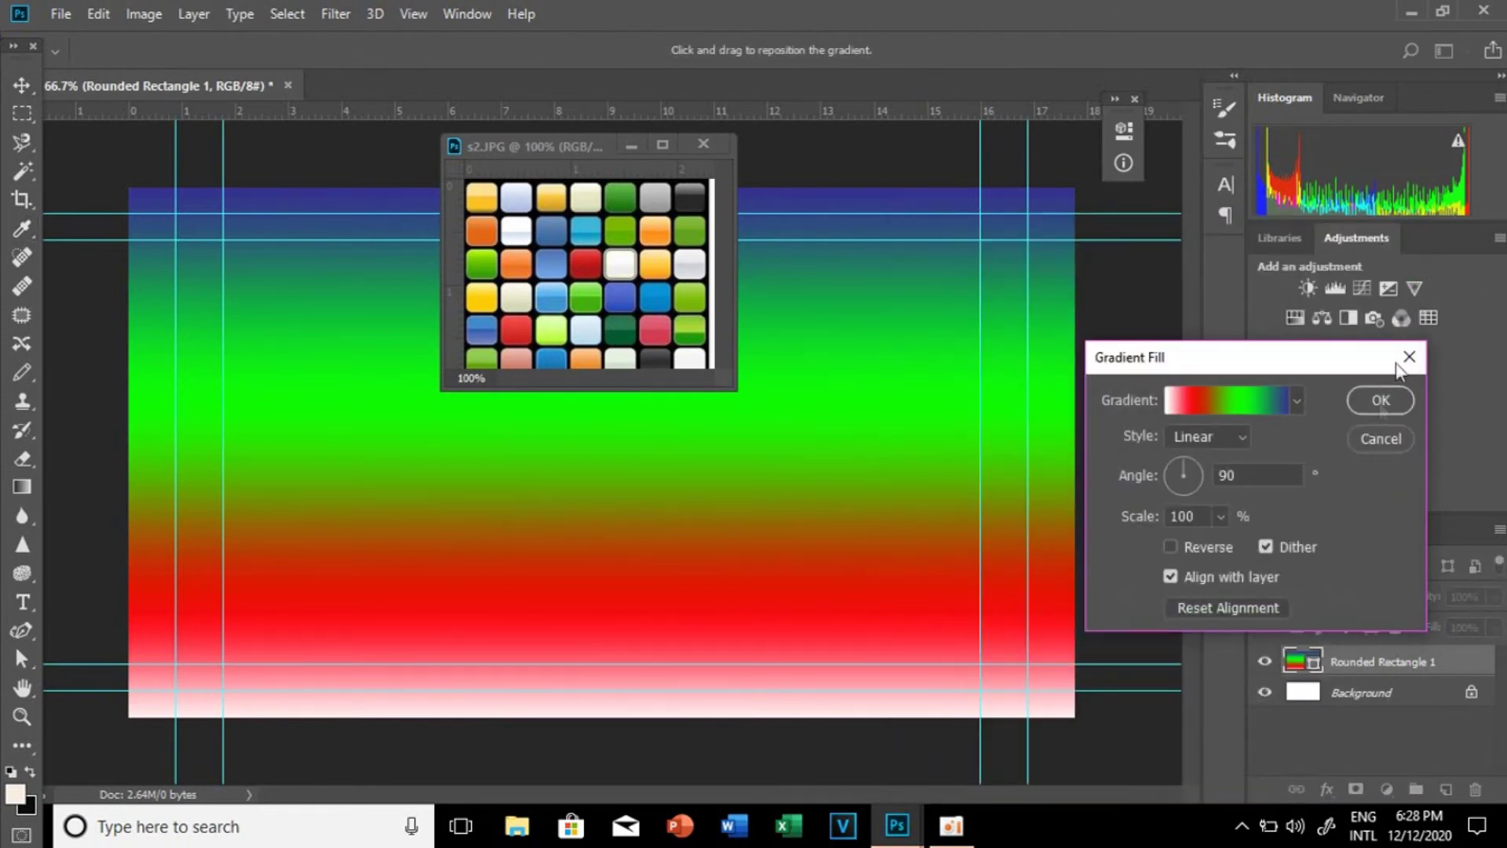
{"action": "left_click", "coordinate": [1406, 353]}
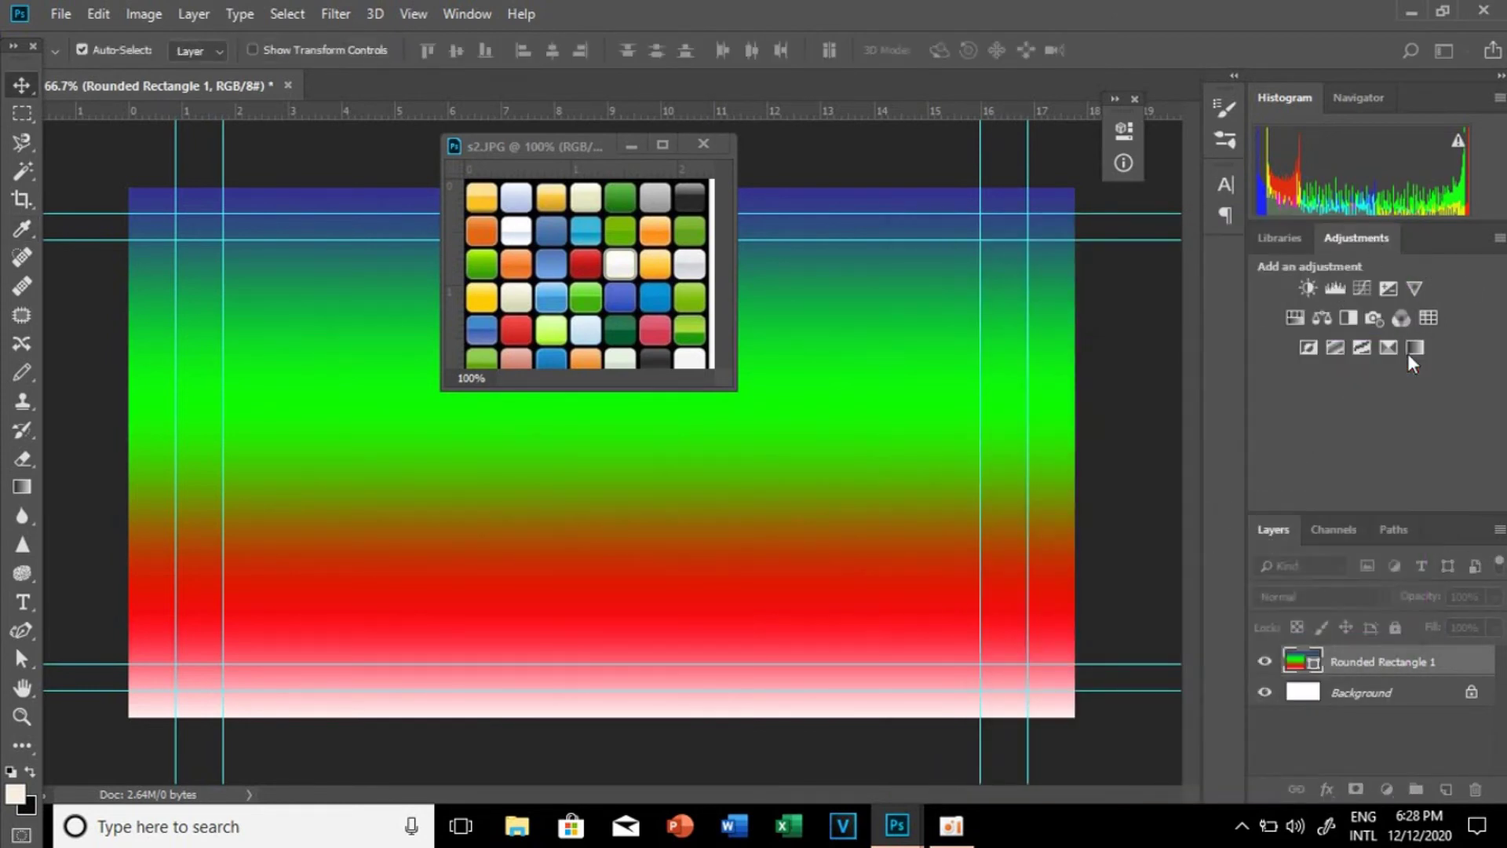
{"action": "double_click", "coordinate": [1313, 663]}
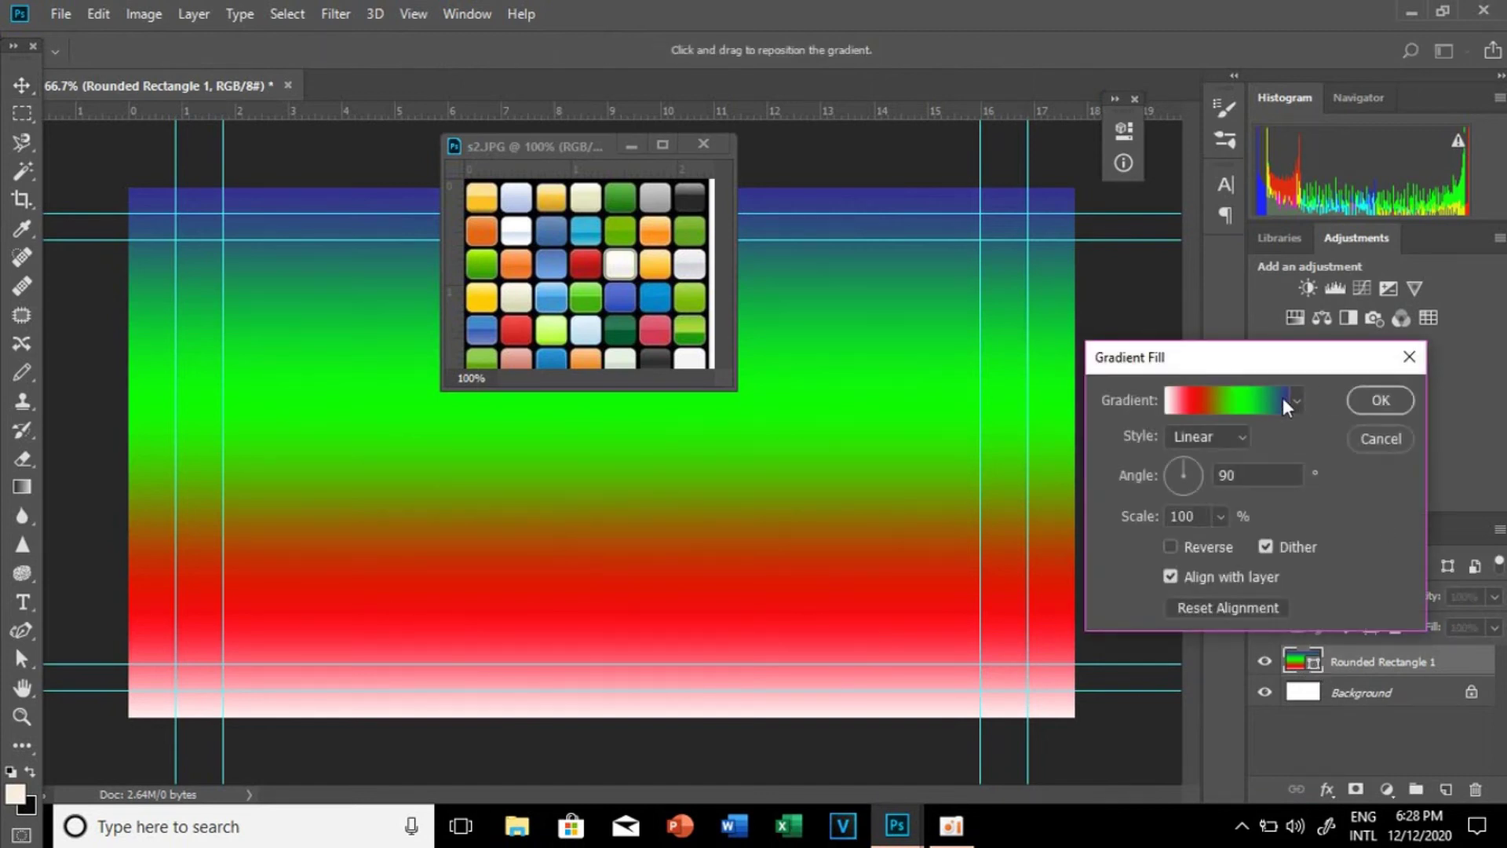
{"action": "left_click", "coordinate": [1267, 400]}
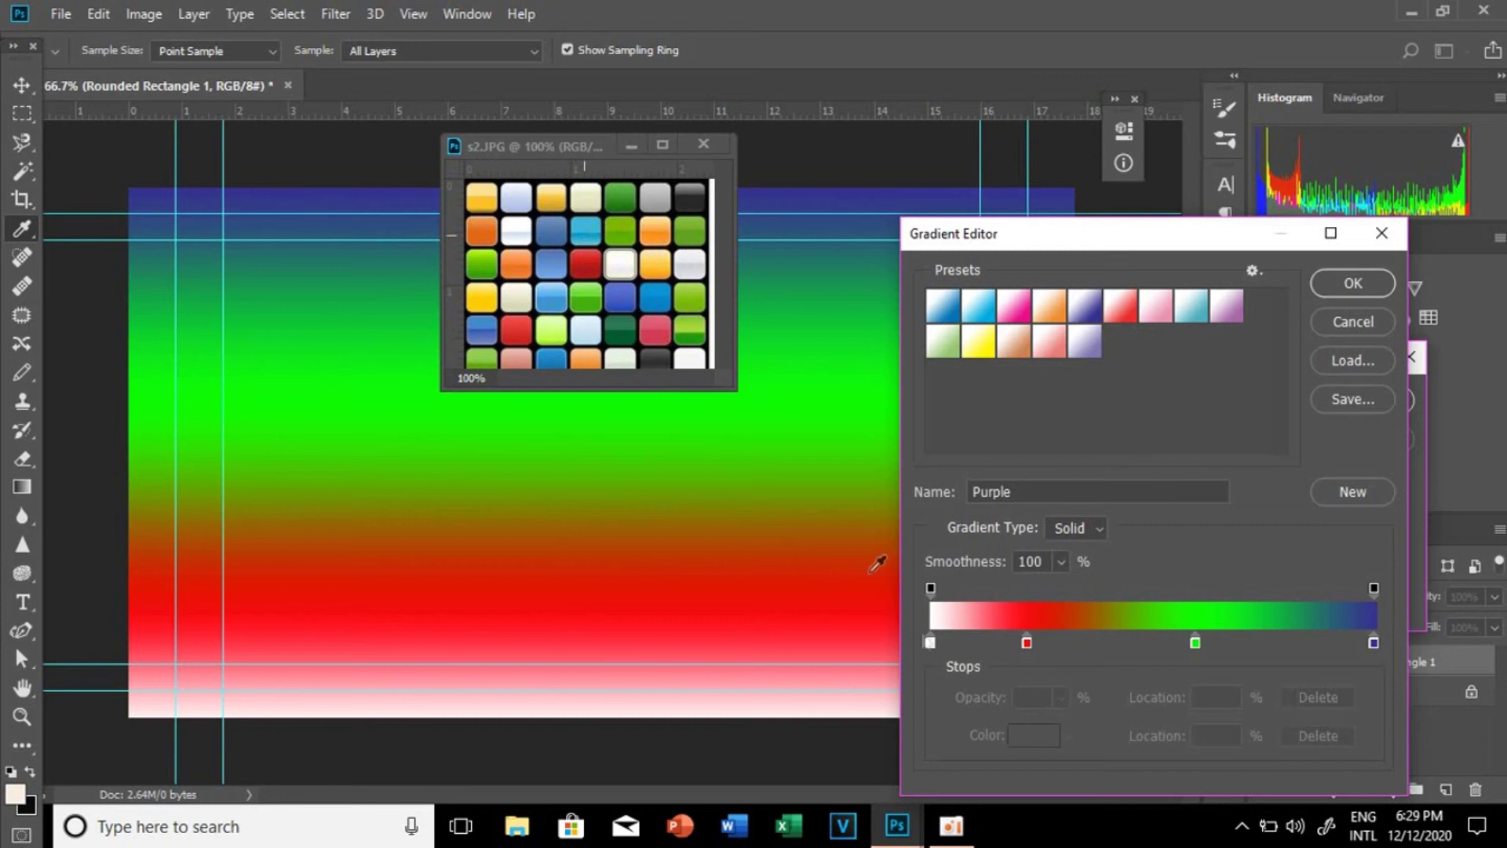
Step: Recolour the white end stop dark green, sampled from the s2.JPG buttons
{"action": "double_click", "coordinate": [931, 642]}
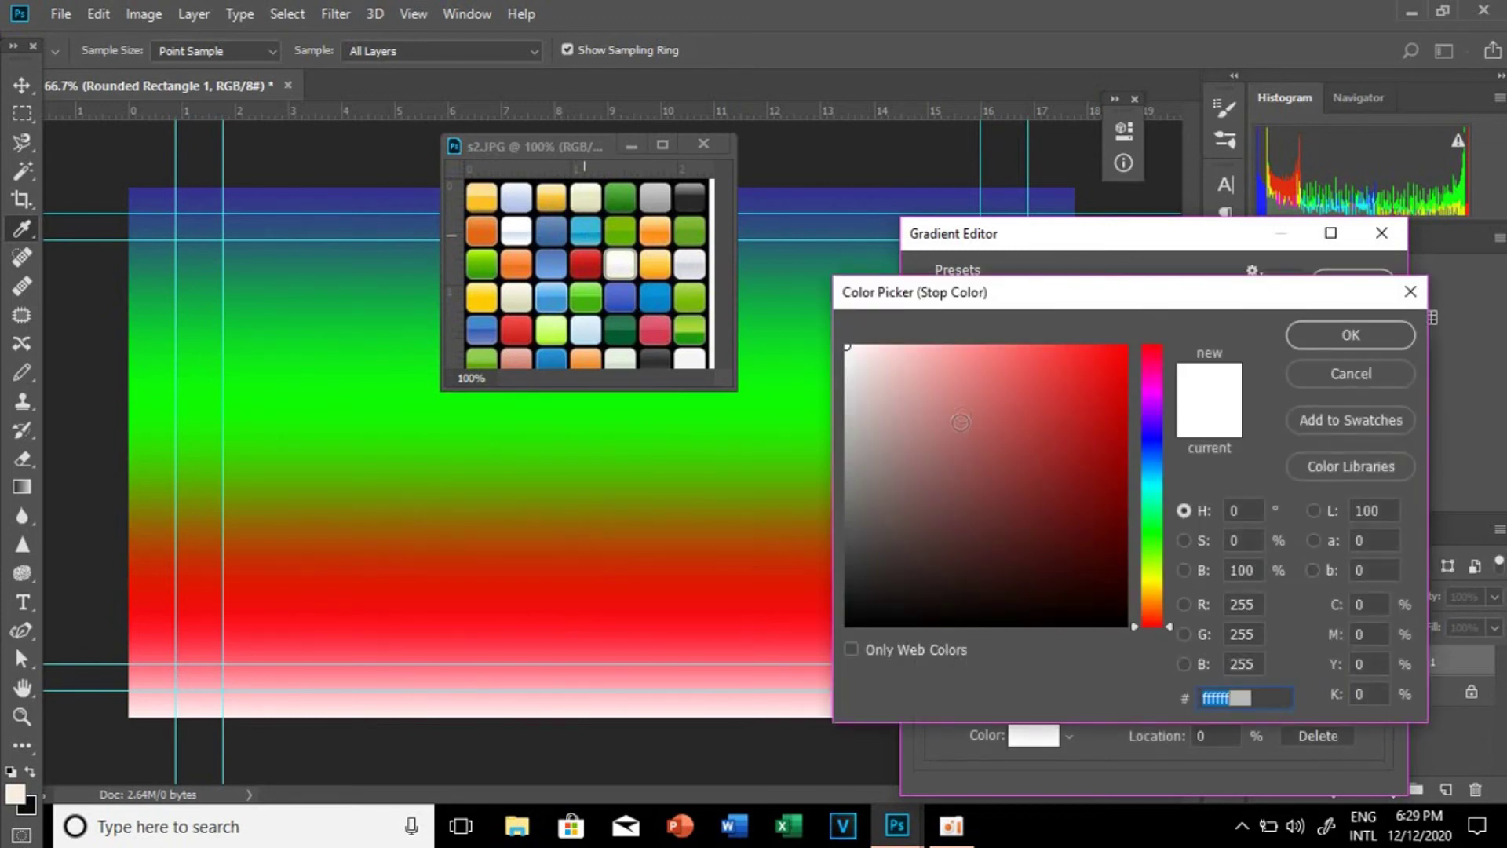
{"action": "left_click", "coordinate": [659, 270]}
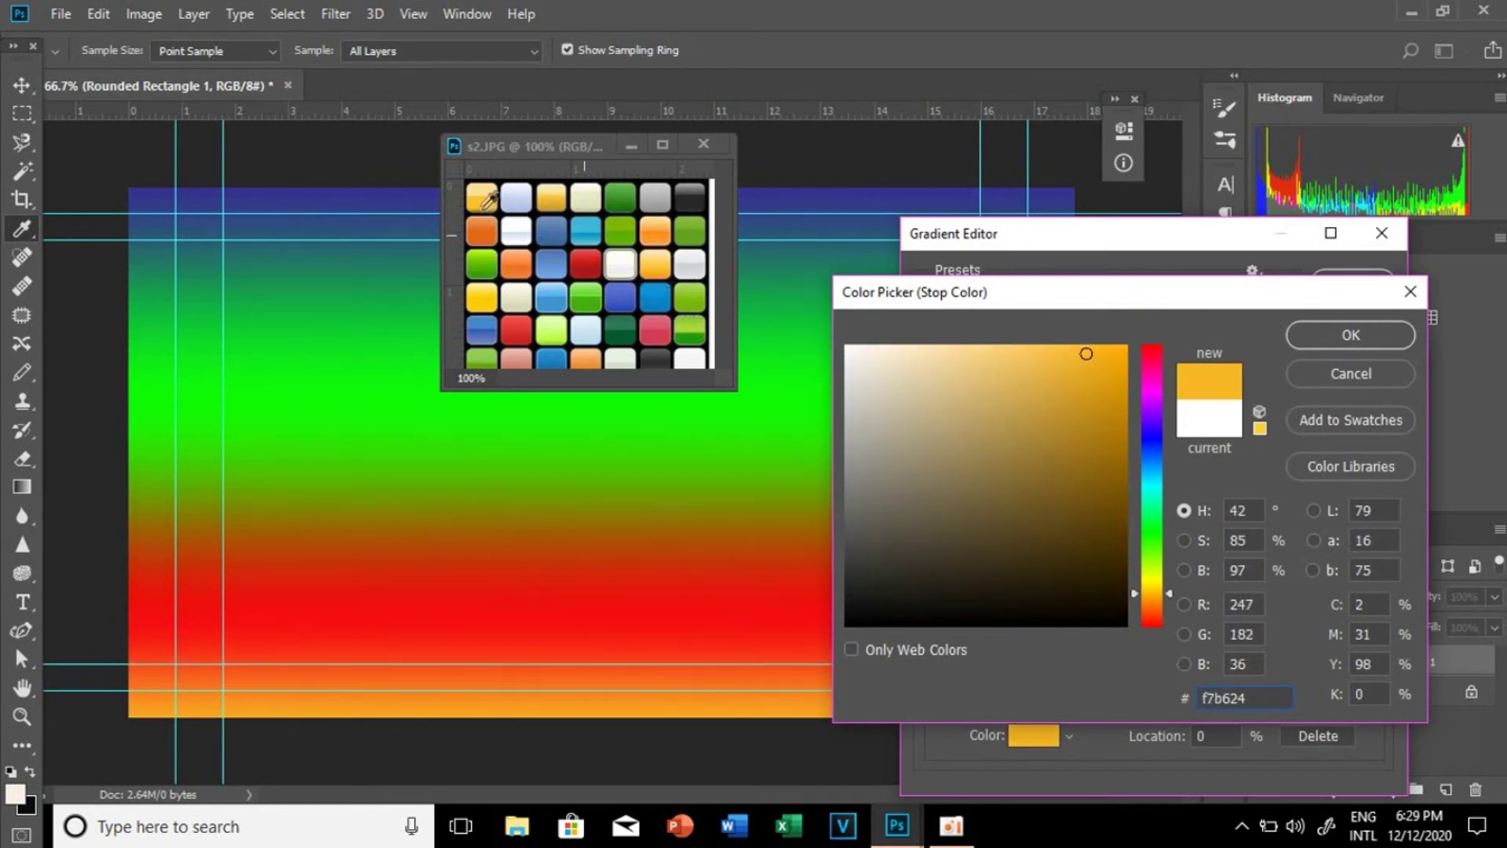
{"action": "left_click", "coordinate": [482, 202]}
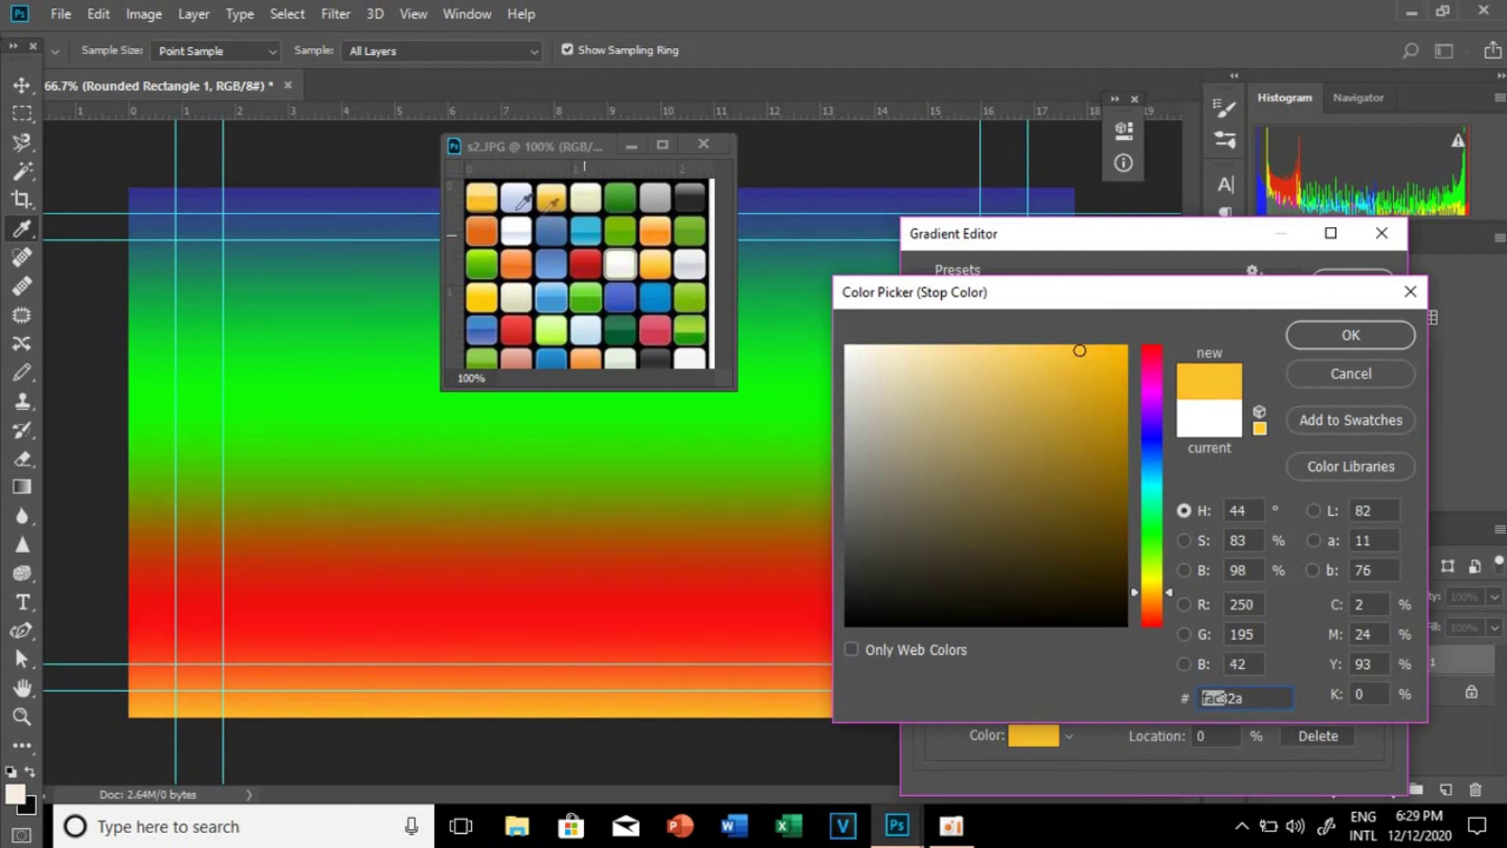
{"action": "left_click", "coordinate": [556, 262]}
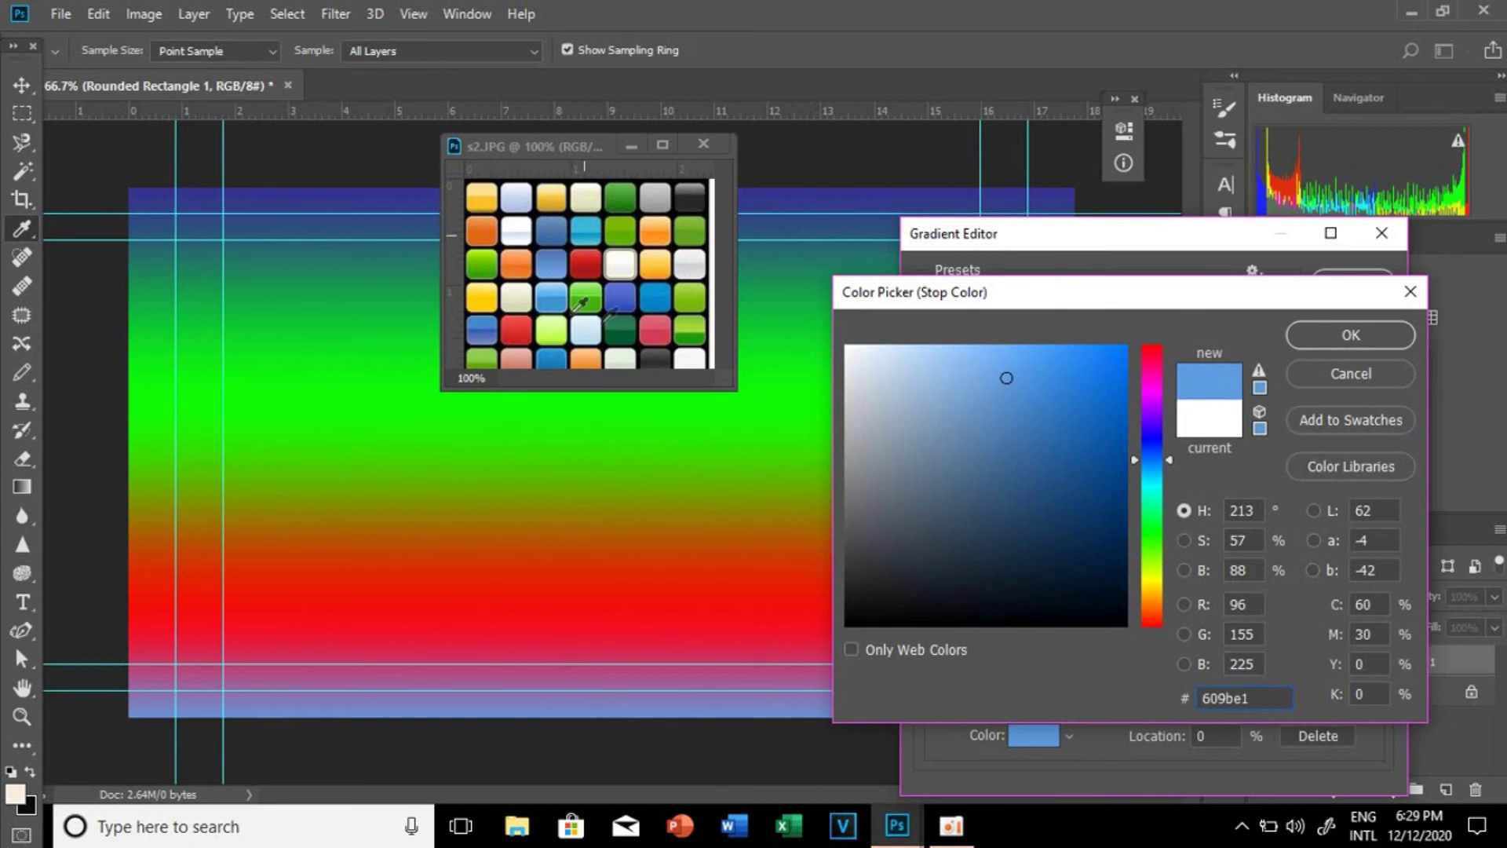
{"action": "left_click", "coordinate": [628, 336]}
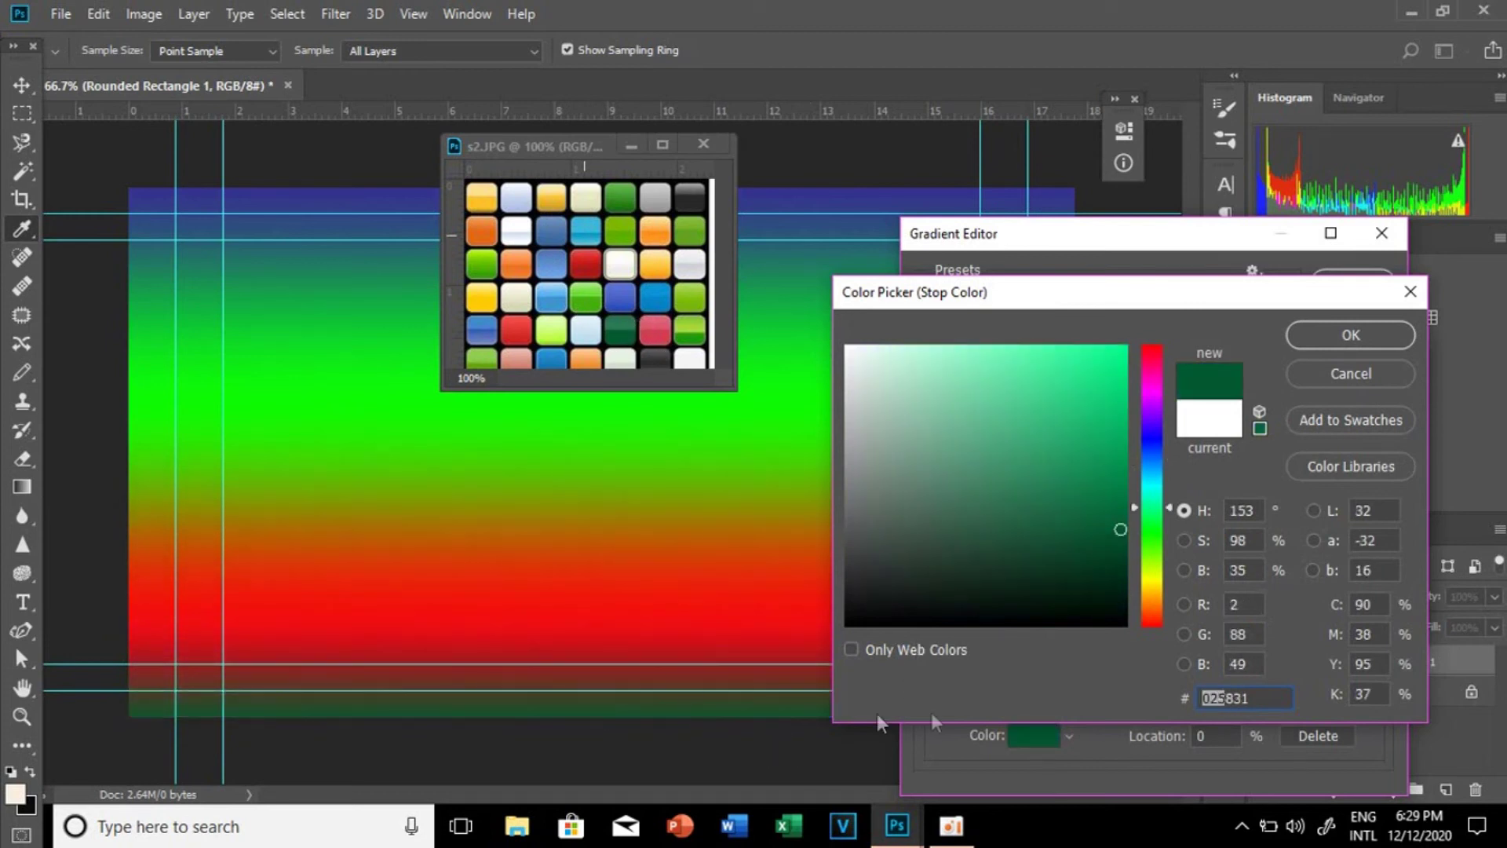
{"action": "left_click", "coordinate": [1350, 336]}
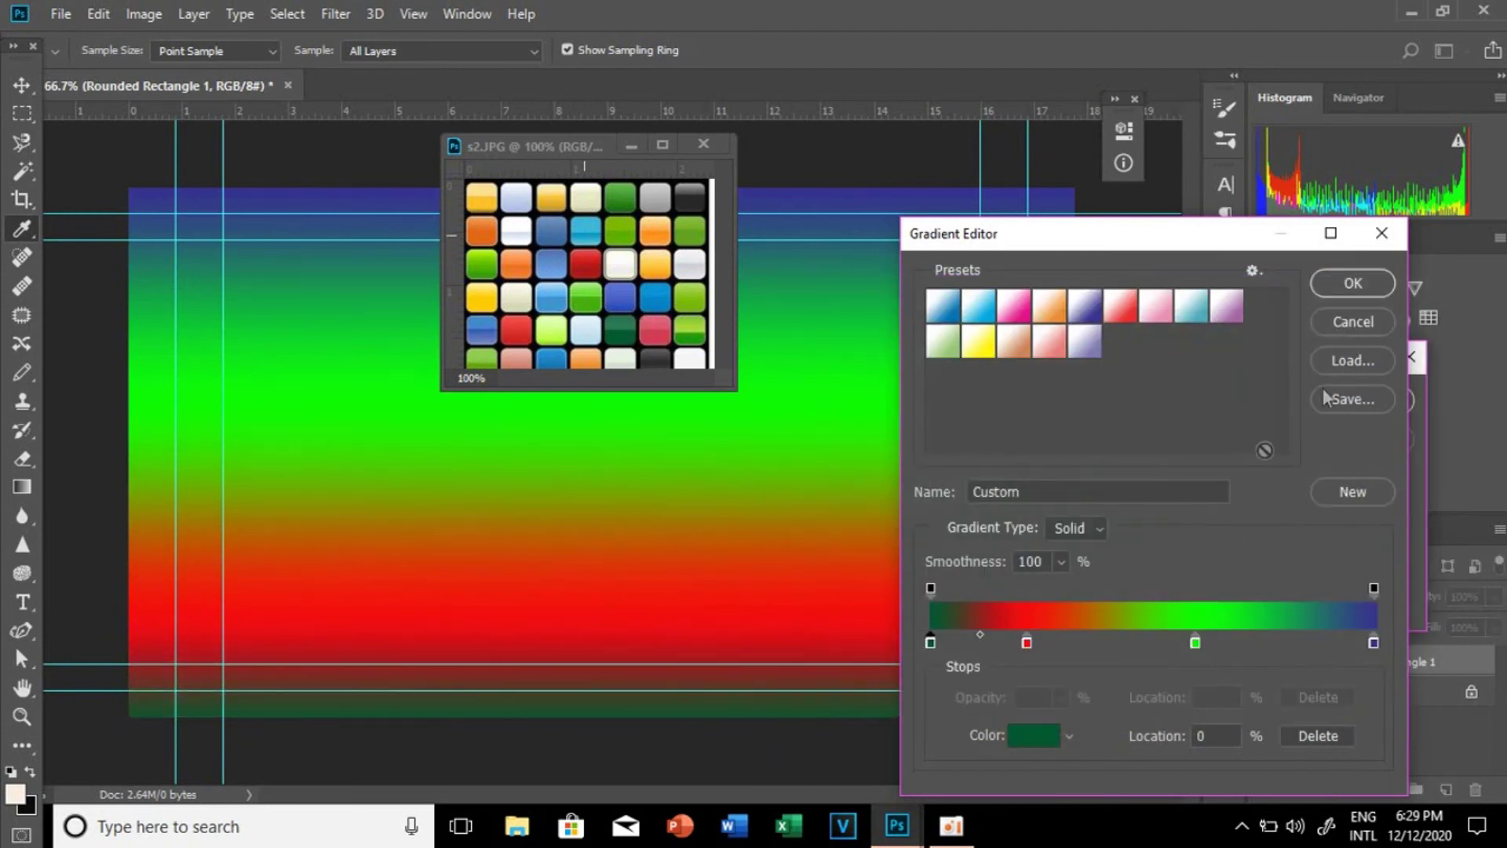
Step: Recolour the red stop with a dark green sampled from s2.JPG
{"action": "double_click", "coordinate": [1026, 642]}
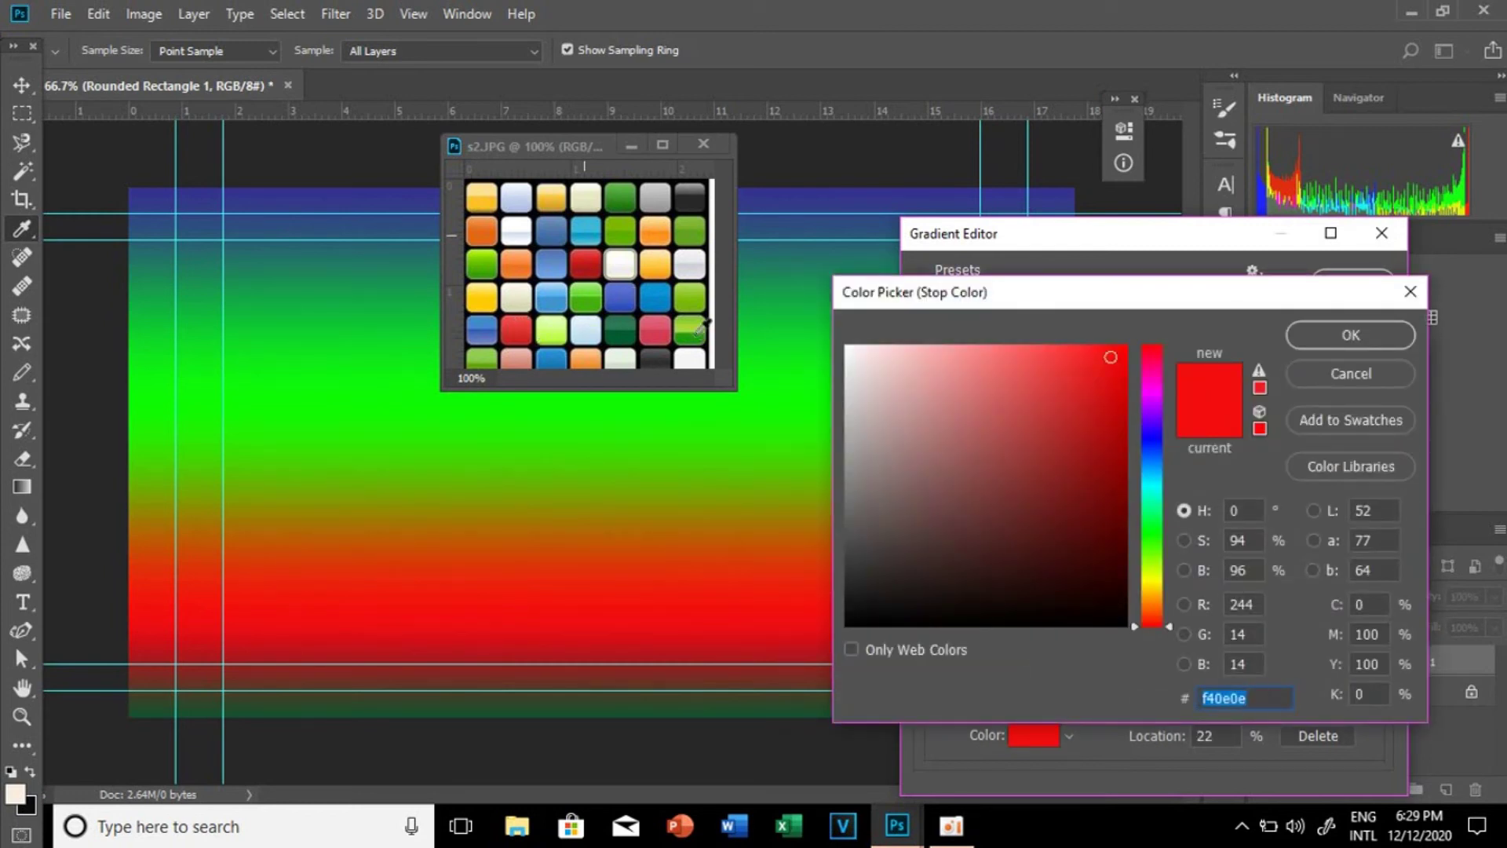
{"action": "left_click", "coordinate": [698, 331]}
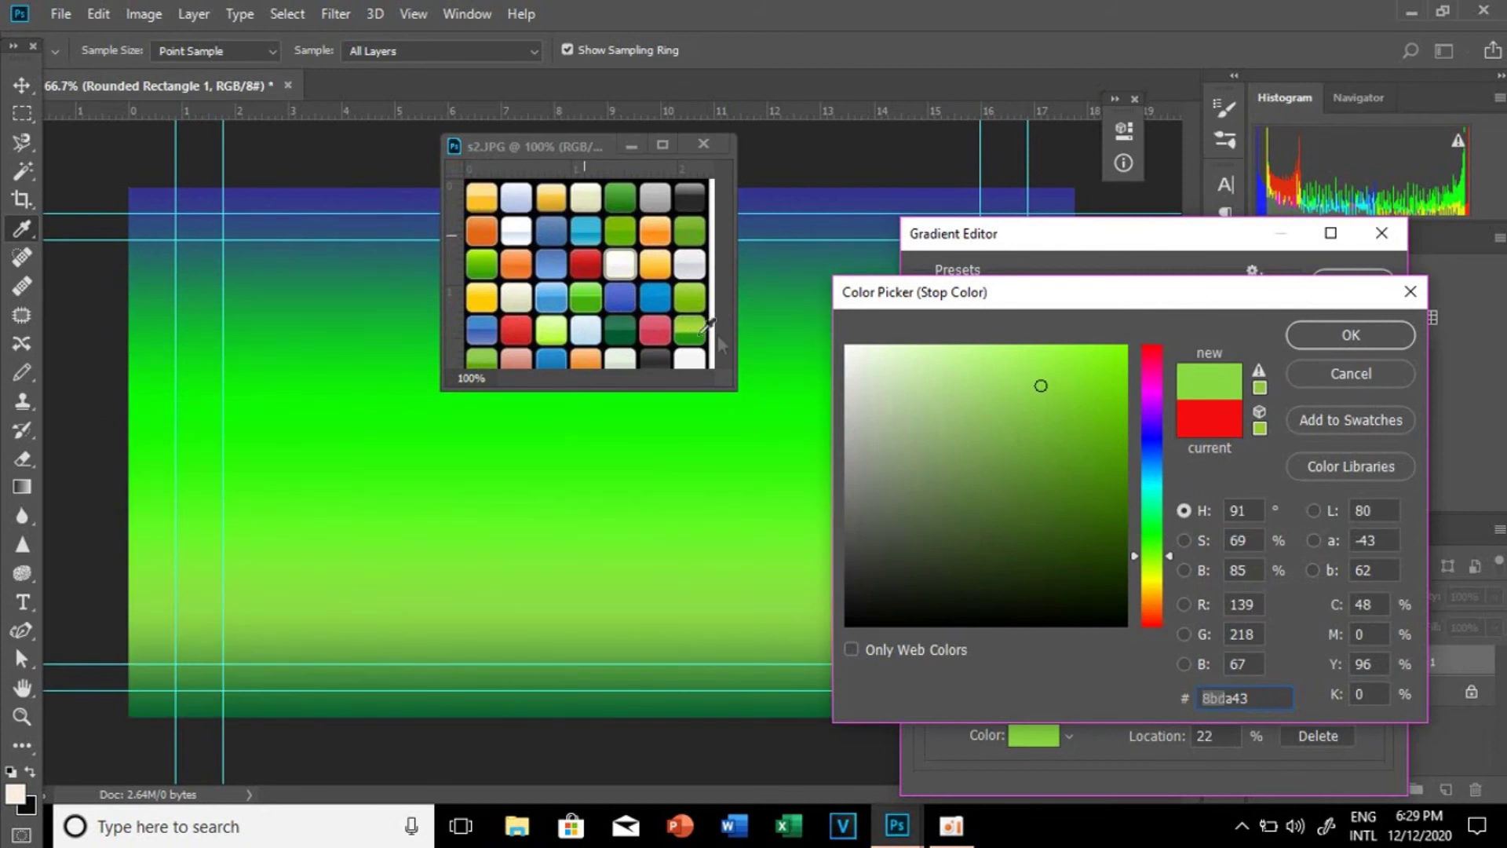
{"action": "left_click", "coordinate": [659, 303]}
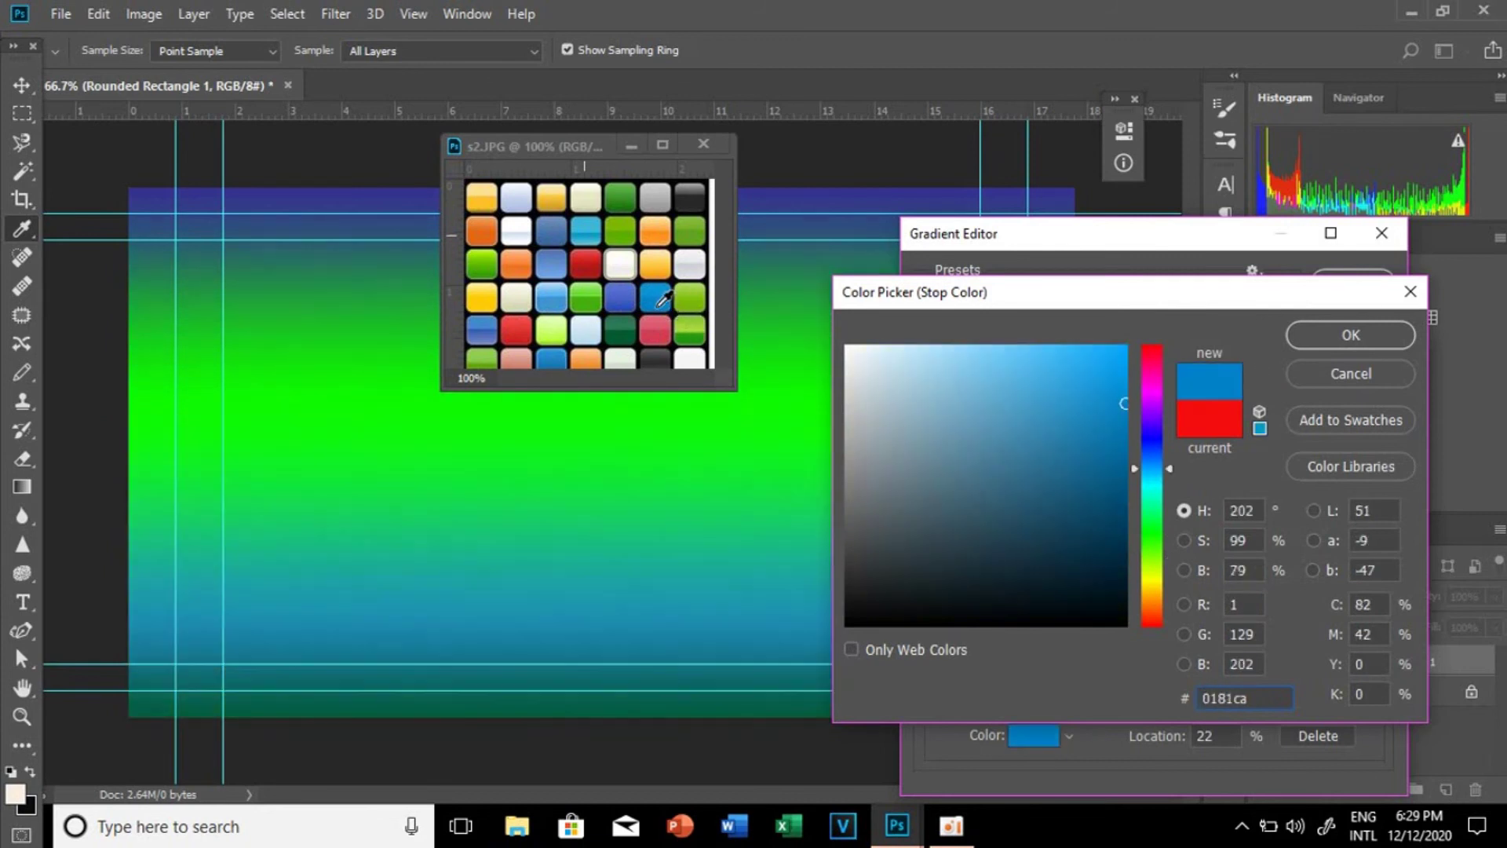
{"action": "left_click", "coordinate": [588, 264]}
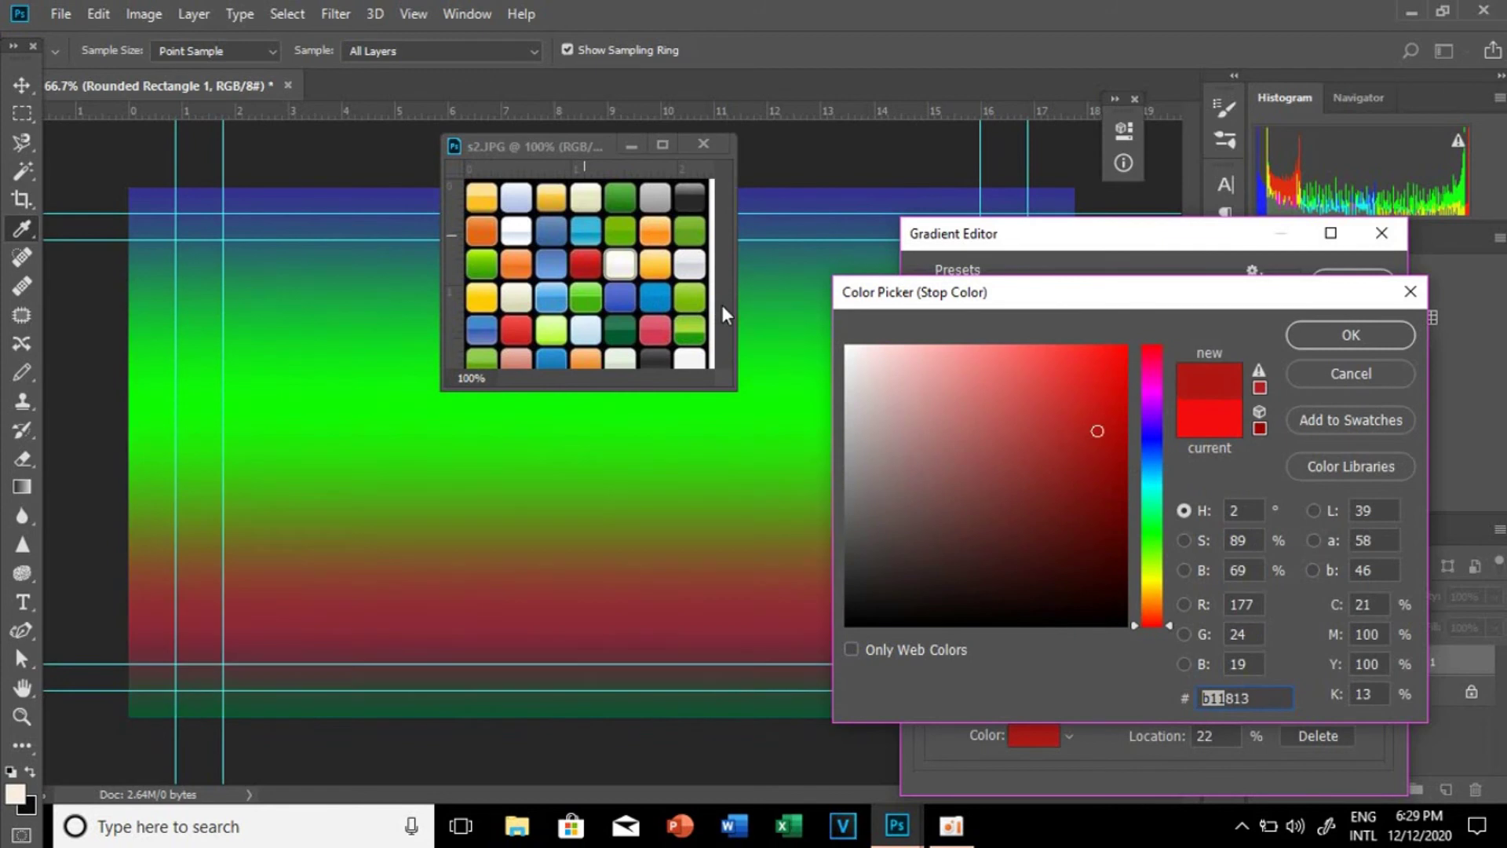
{"action": "left_click", "coordinate": [496, 342]}
{"action": "left_click", "coordinate": [1339, 334]}
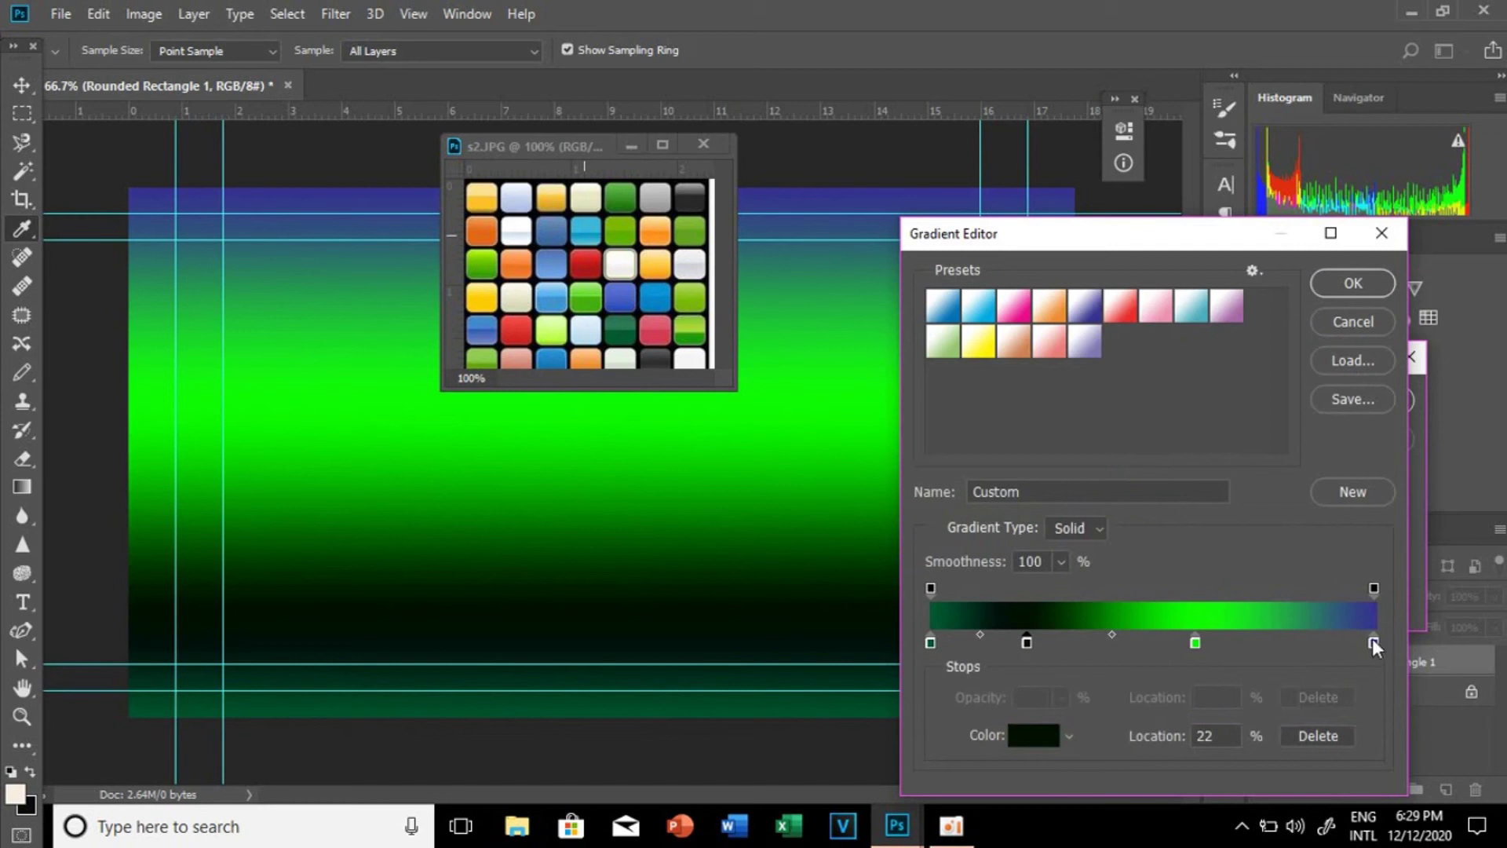
Step: Make the right-end stop orange from s2.JPG, then switch to the Red gradient preset
{"action": "double_click", "coordinate": [1372, 638]}
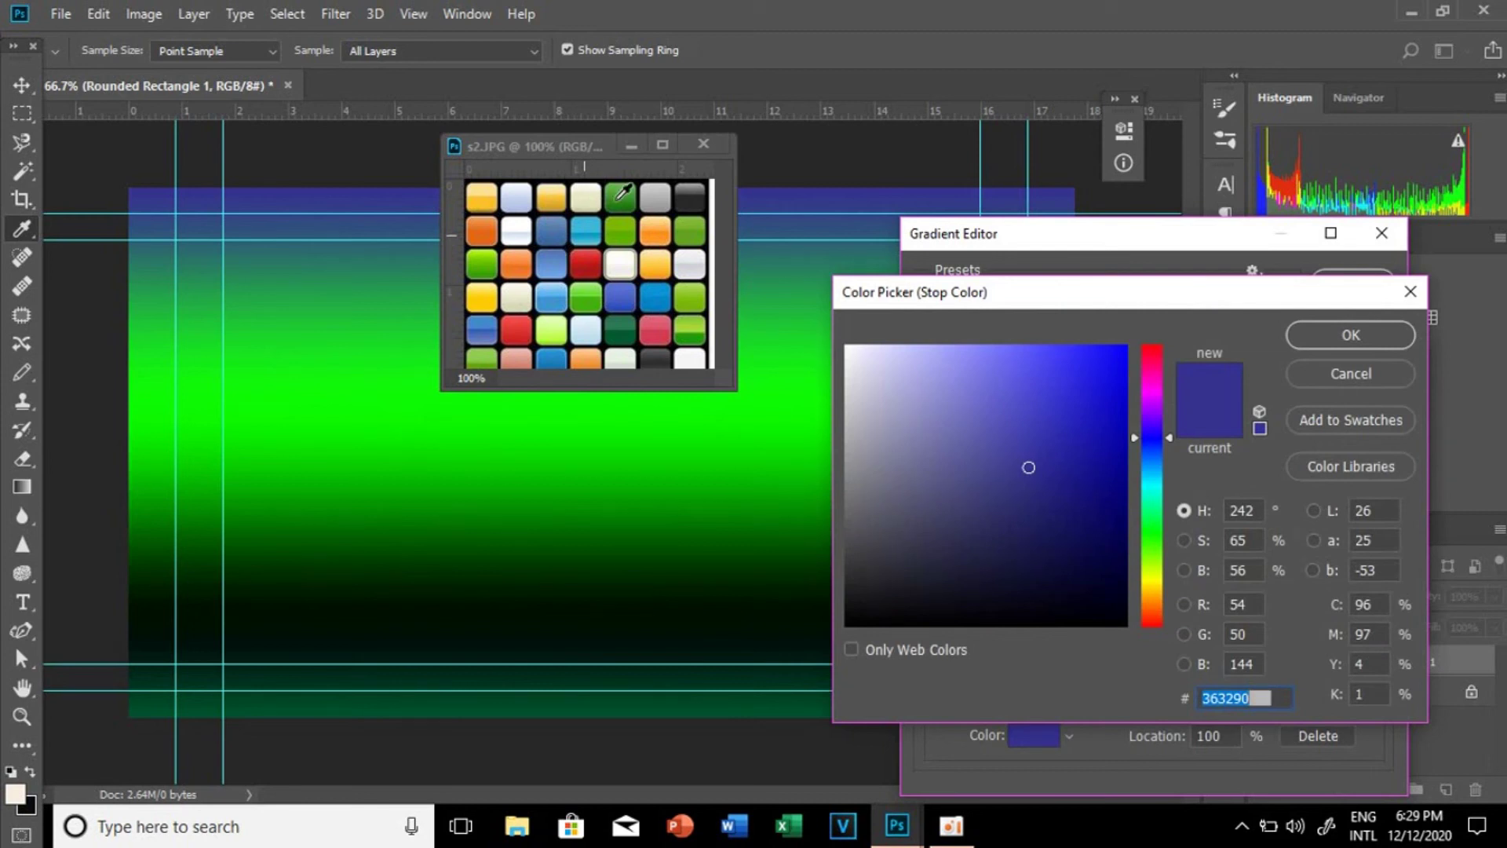
{"action": "left_click", "coordinate": [580, 198]}
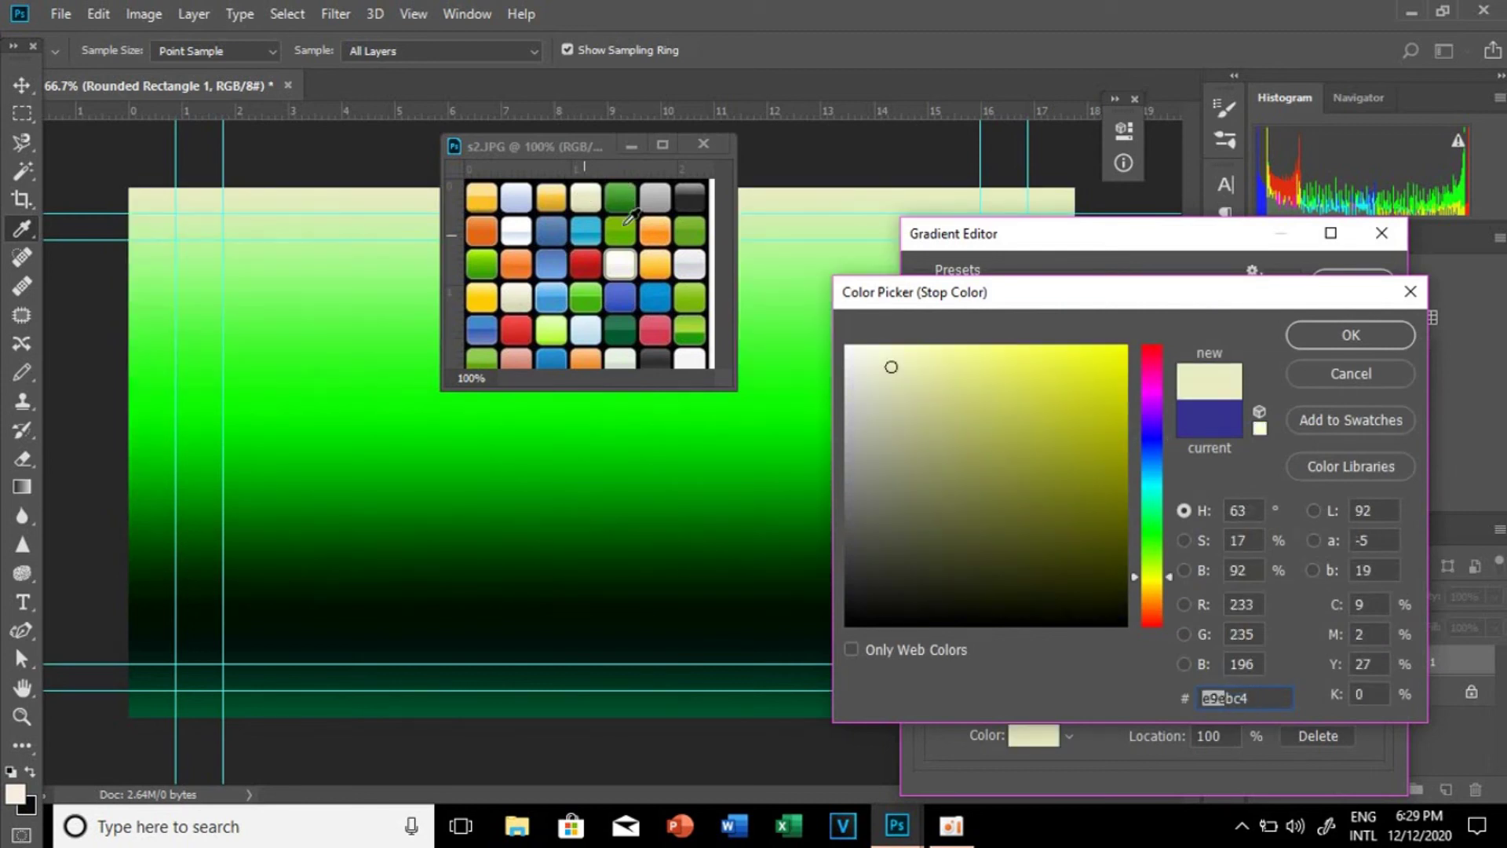
{"action": "left_click", "coordinate": [622, 204]}
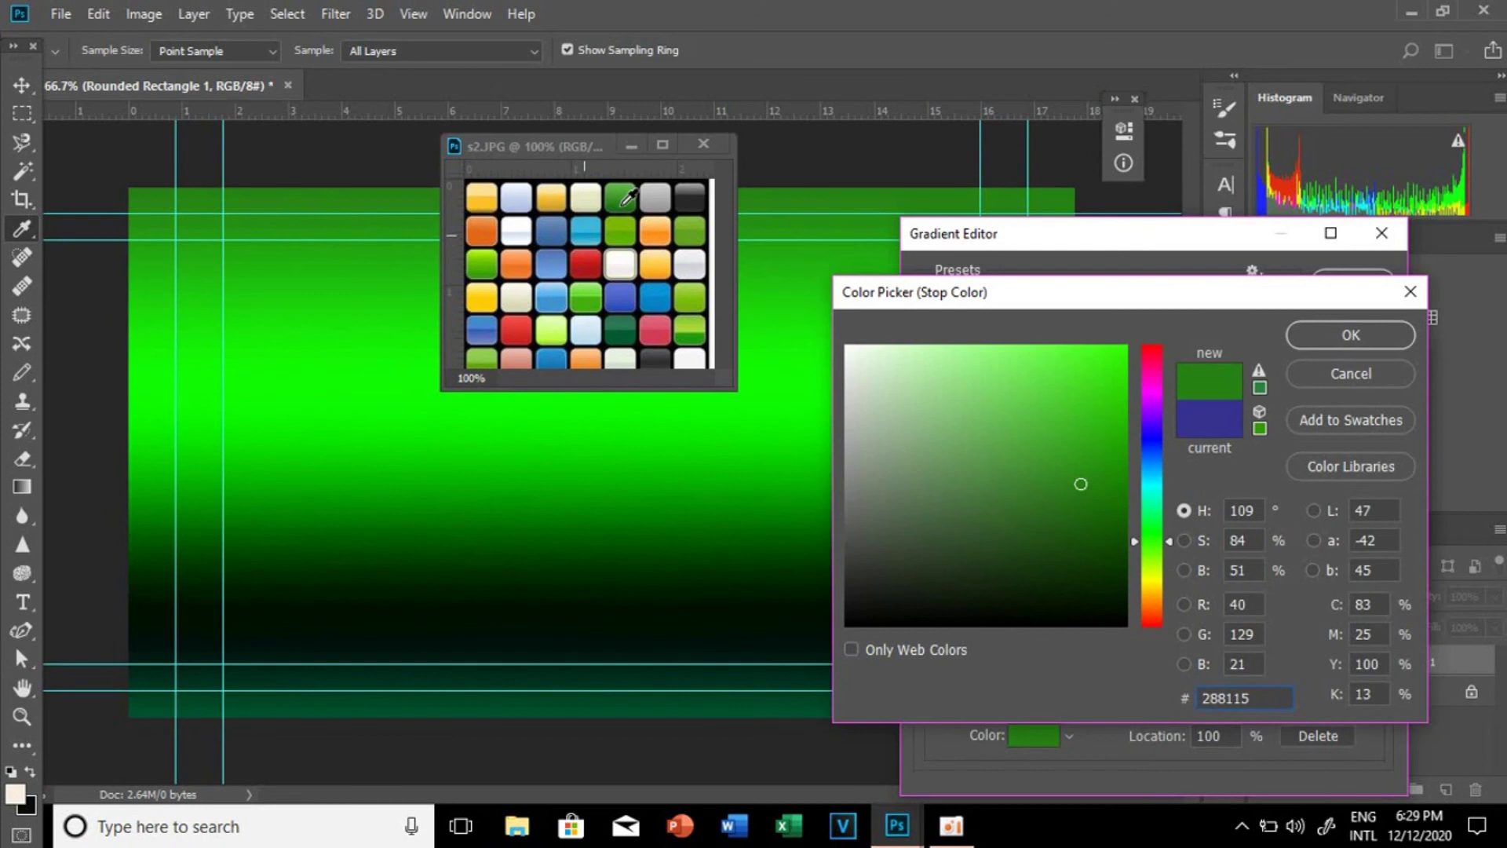
{"action": "left_click", "coordinate": [686, 200]}
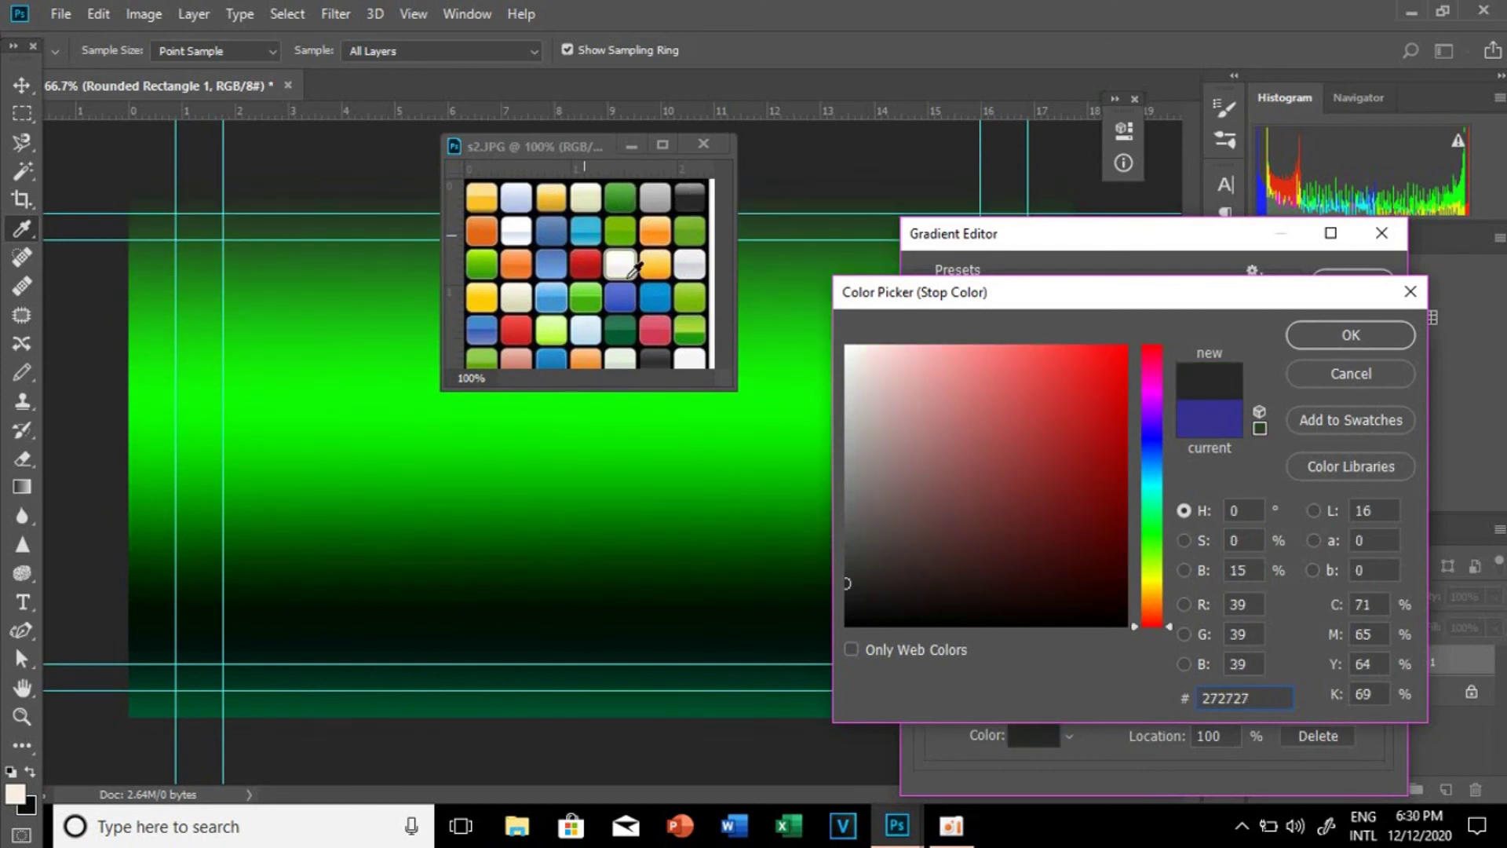
{"action": "left_click", "coordinate": [516, 274]}
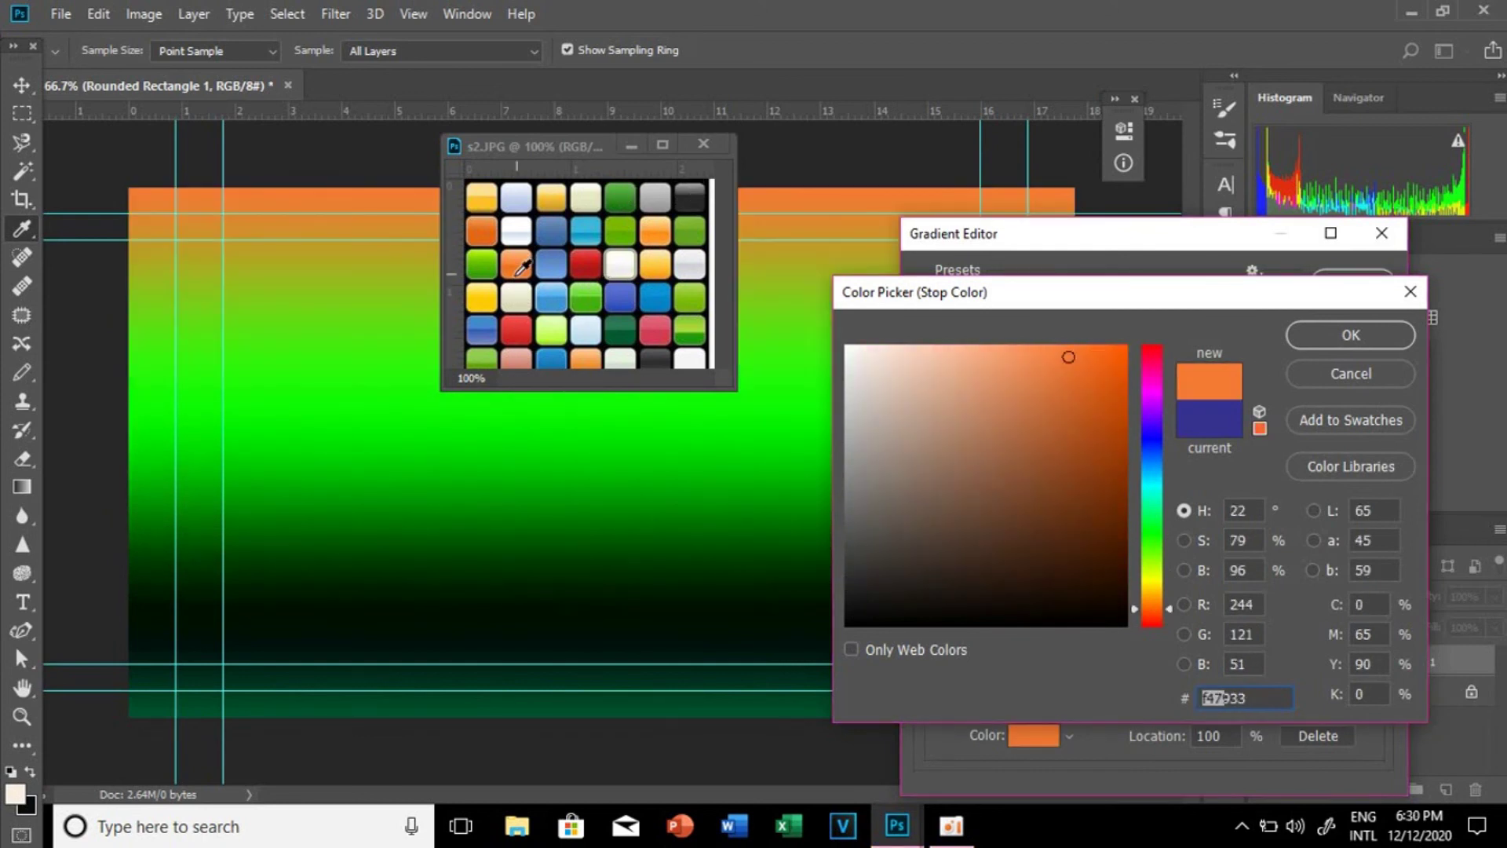
{"action": "left_click", "coordinate": [1348, 335]}
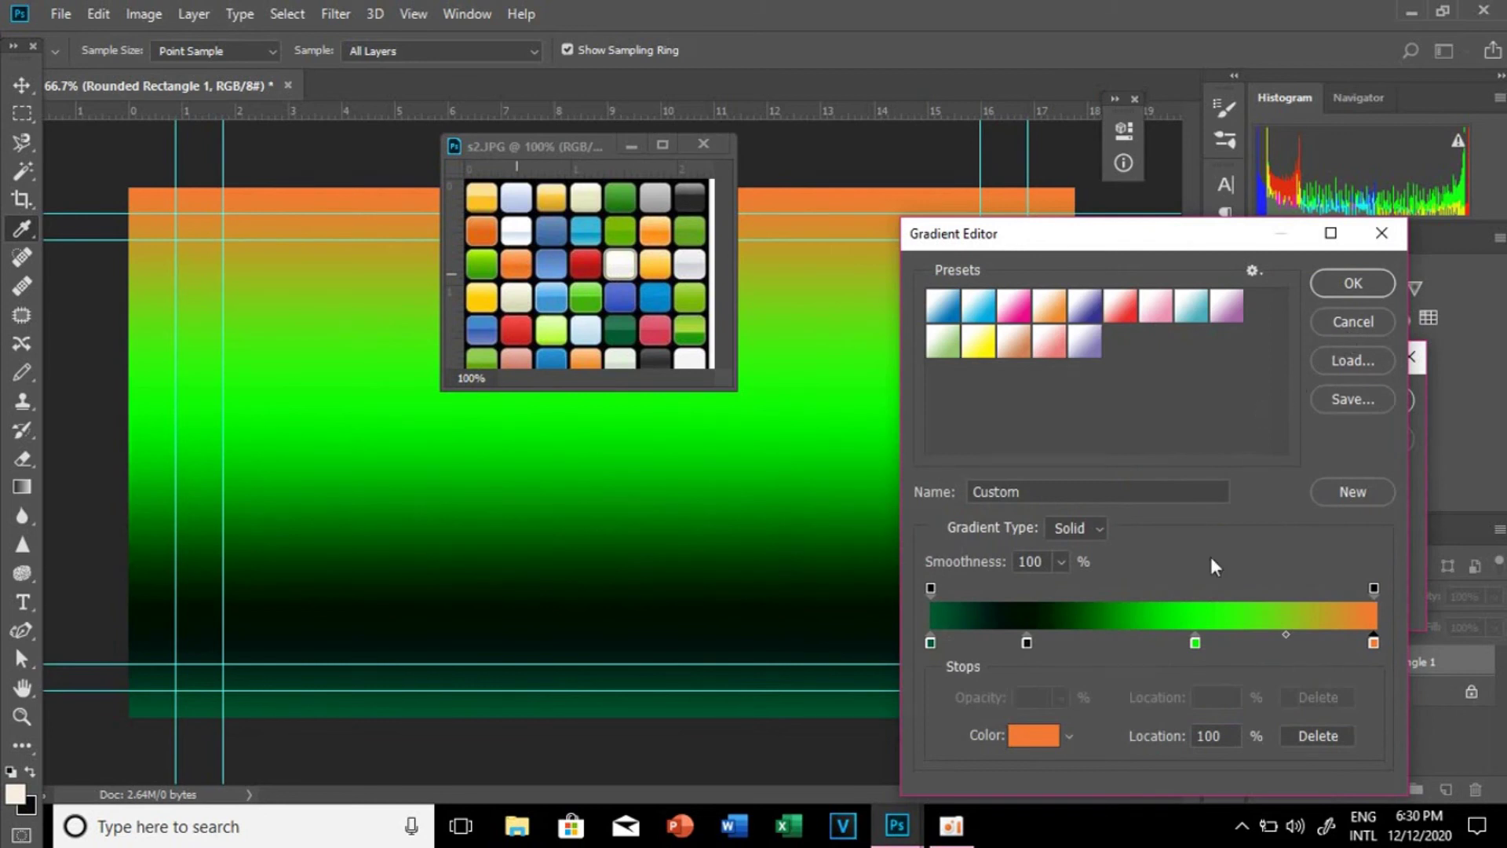
{"action": "left_click", "coordinate": [1122, 314]}
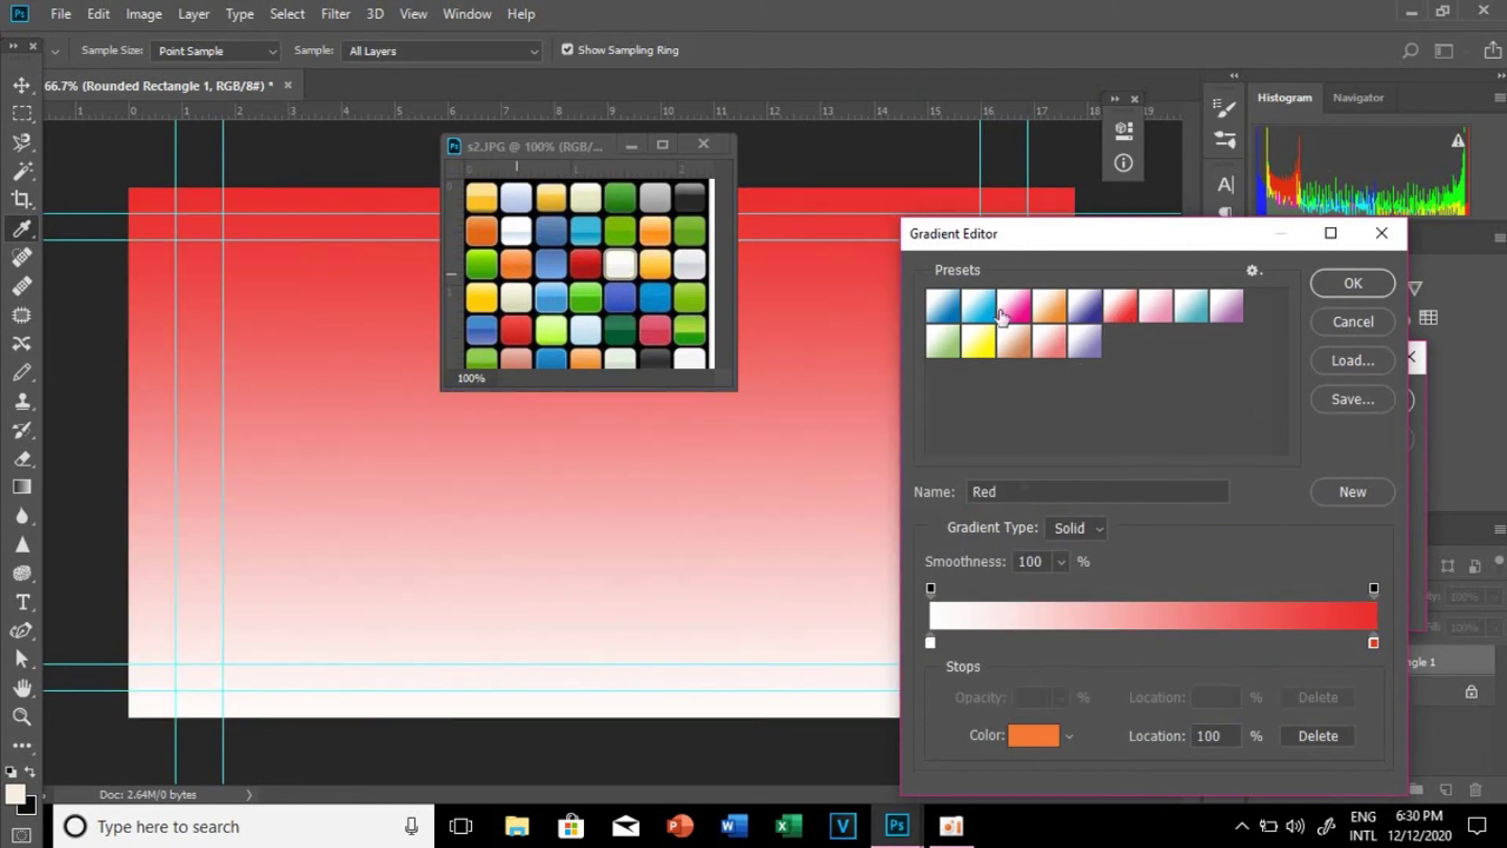
Step: Recolour the Red preset's white left stop to green #46b800 sampled from s2.JPG
{"action": "mouse_move", "coordinate": [1139, 243]}
{"action": "left_mouse_down"}
{"action": "mouse_move", "coordinate": [1192, 239]}
{"action": "mouse_move", "coordinate": [1189, 227]}
{"action": "left_mouse_up"}
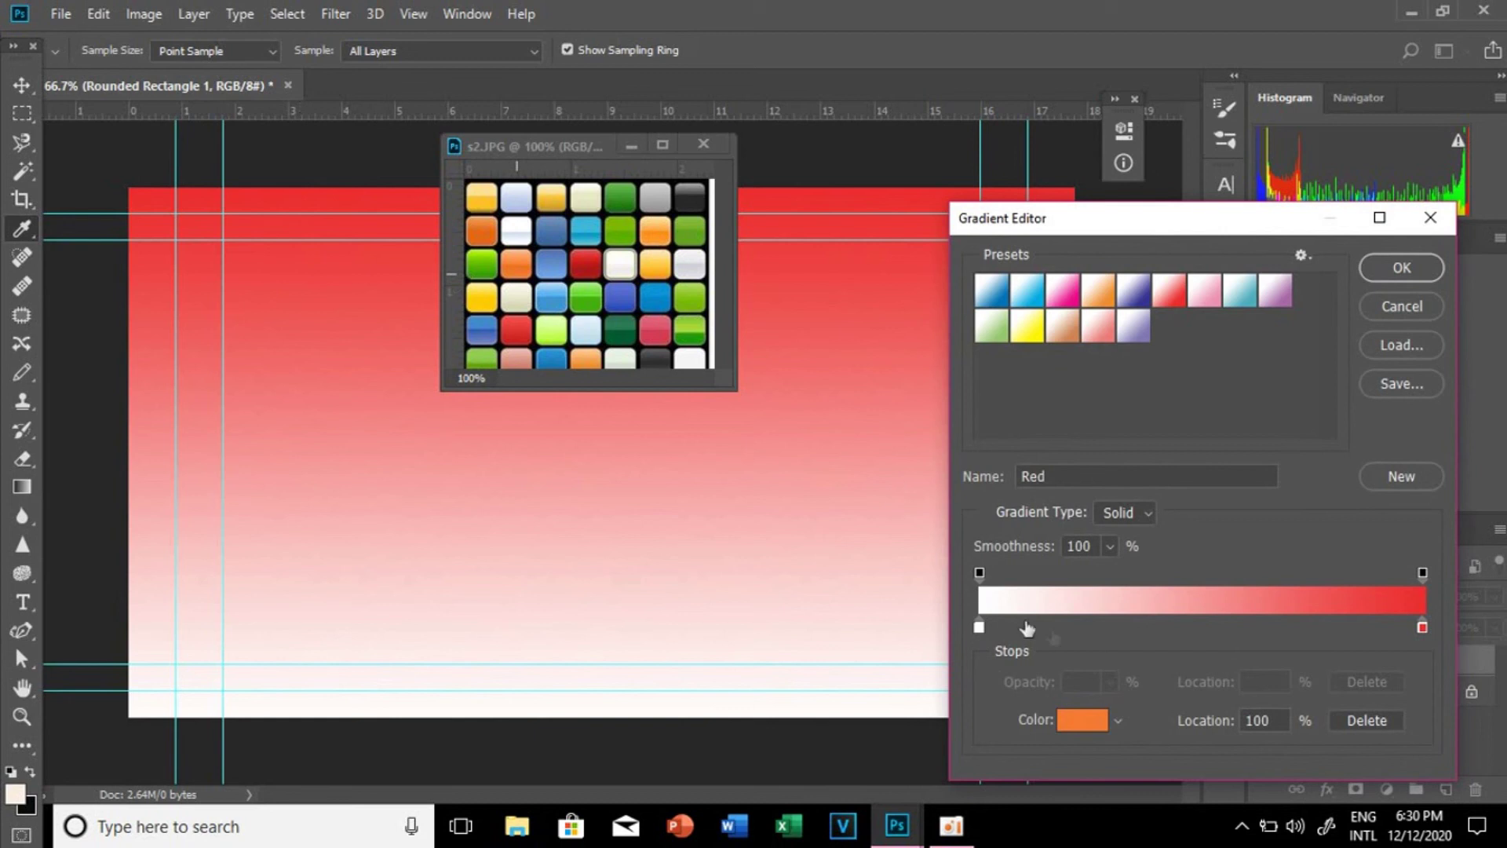
{"action": "double_click", "coordinate": [978, 627]}
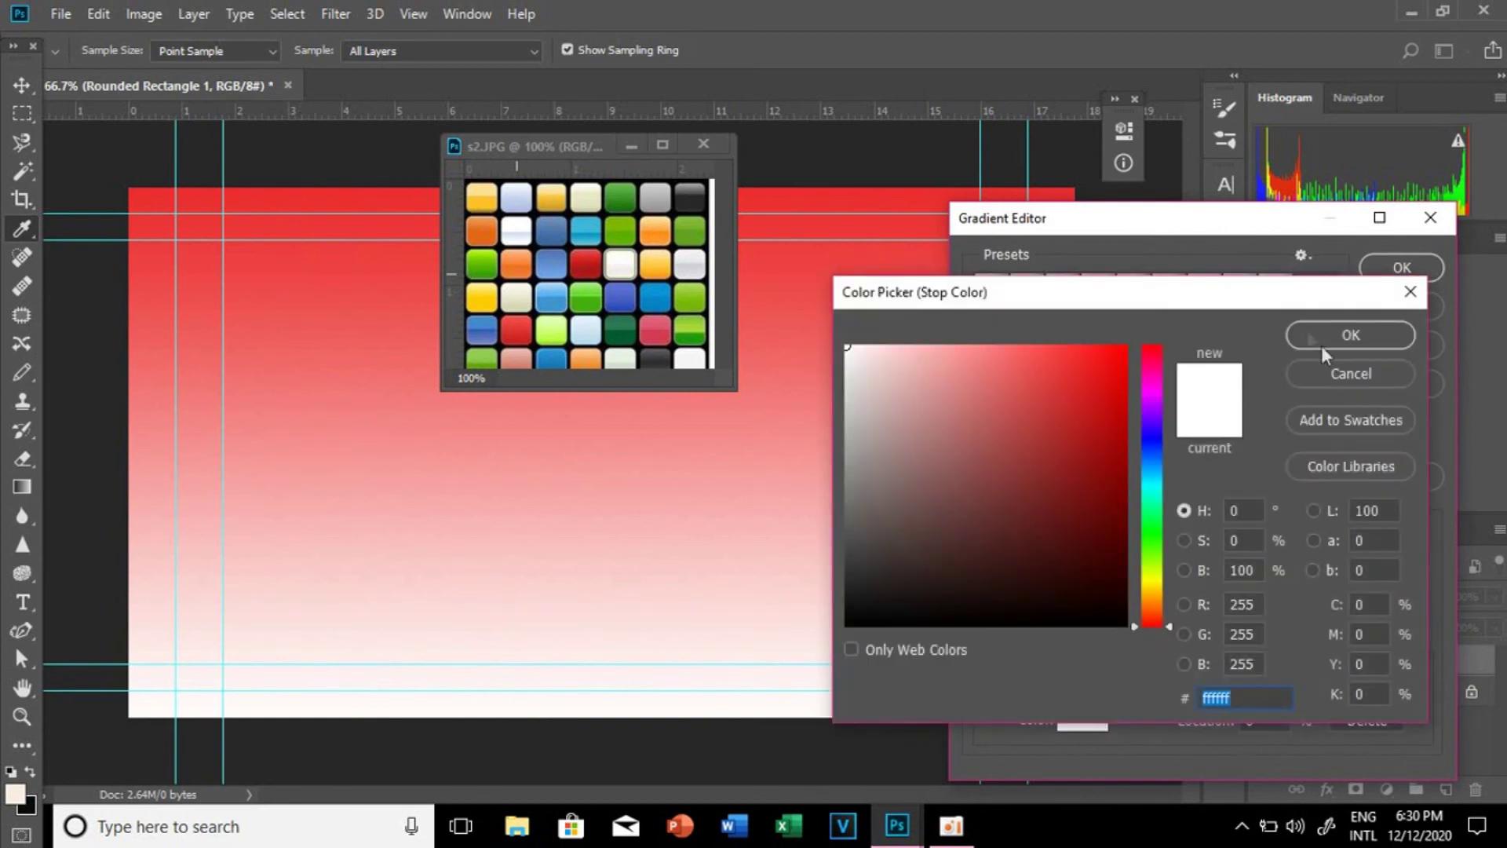
{"action": "left_click", "coordinate": [1350, 335]}
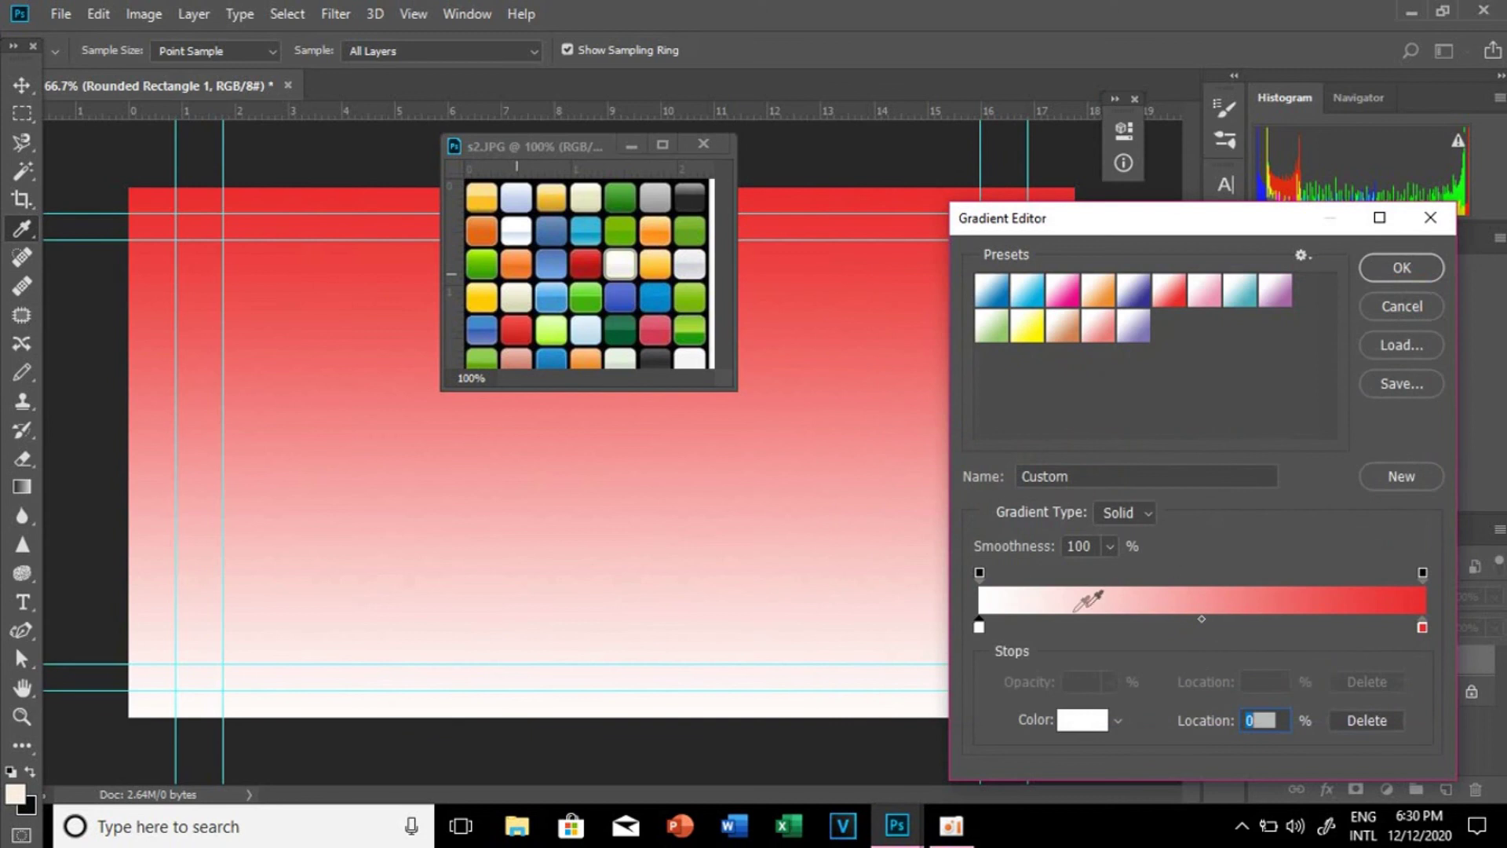
{"action": "double_click", "coordinate": [979, 626]}
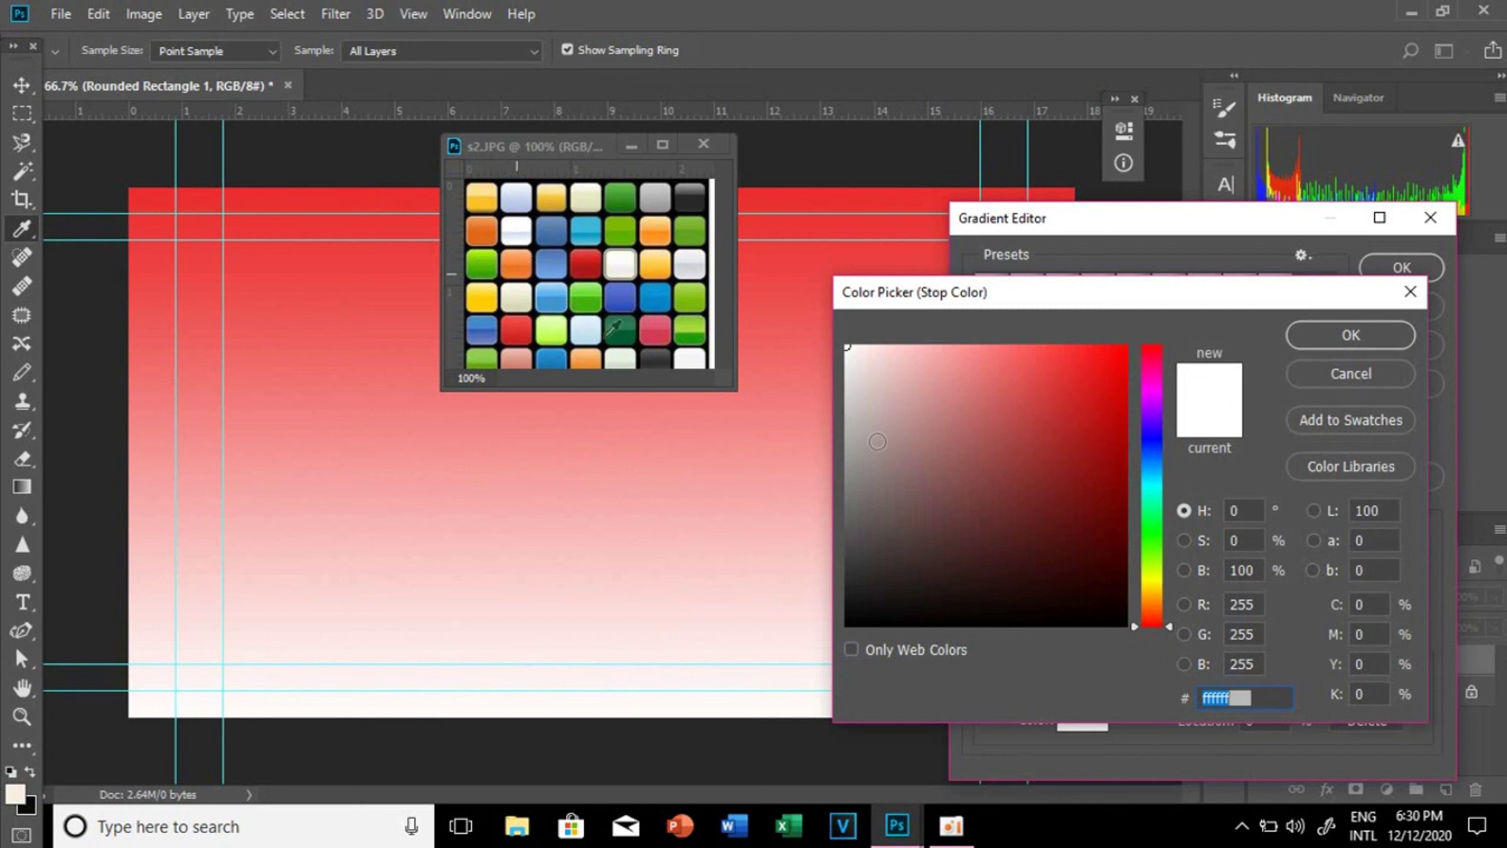
{"action": "left_click", "coordinate": [484, 266]}
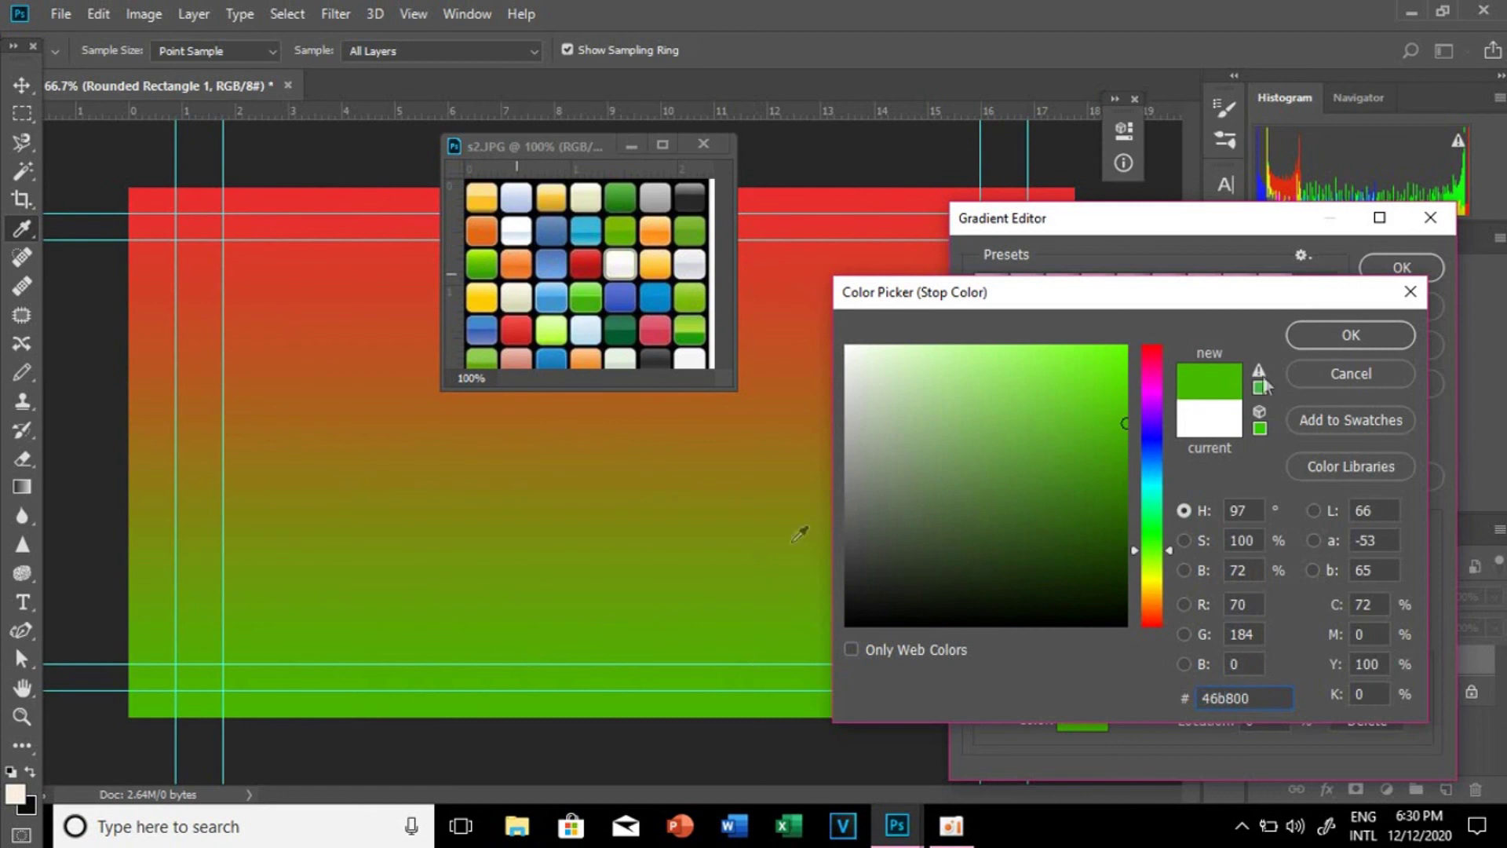
{"action": "left_click", "coordinate": [1349, 333]}
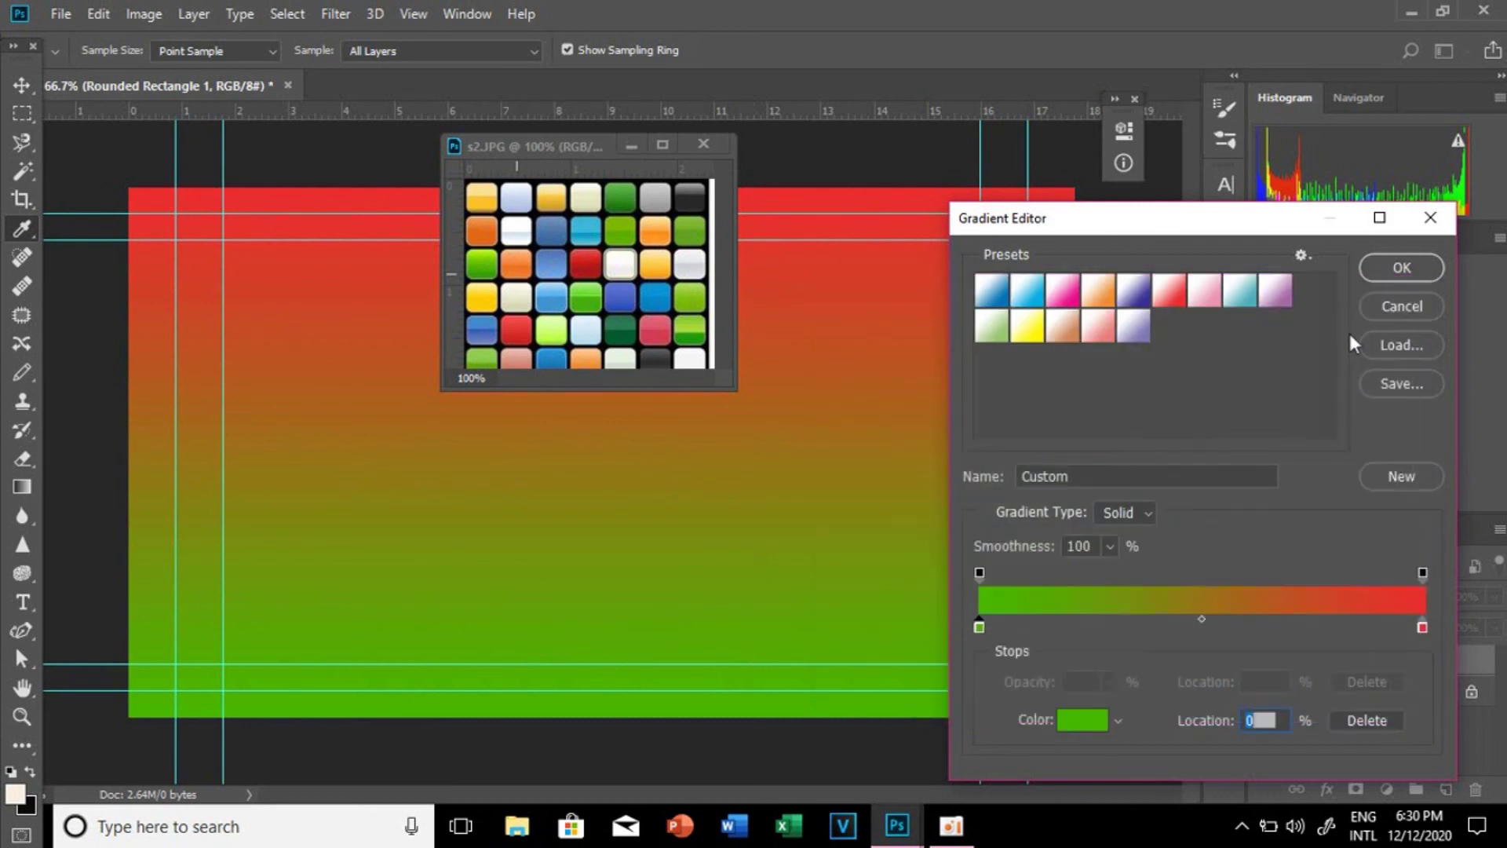
{"action": "left_click", "coordinate": [1107, 622]}
Step: Add an orange middle stop and a green stop near 82%, sampled from s2.JPG
{"action": "double_click", "coordinate": [1107, 622]}
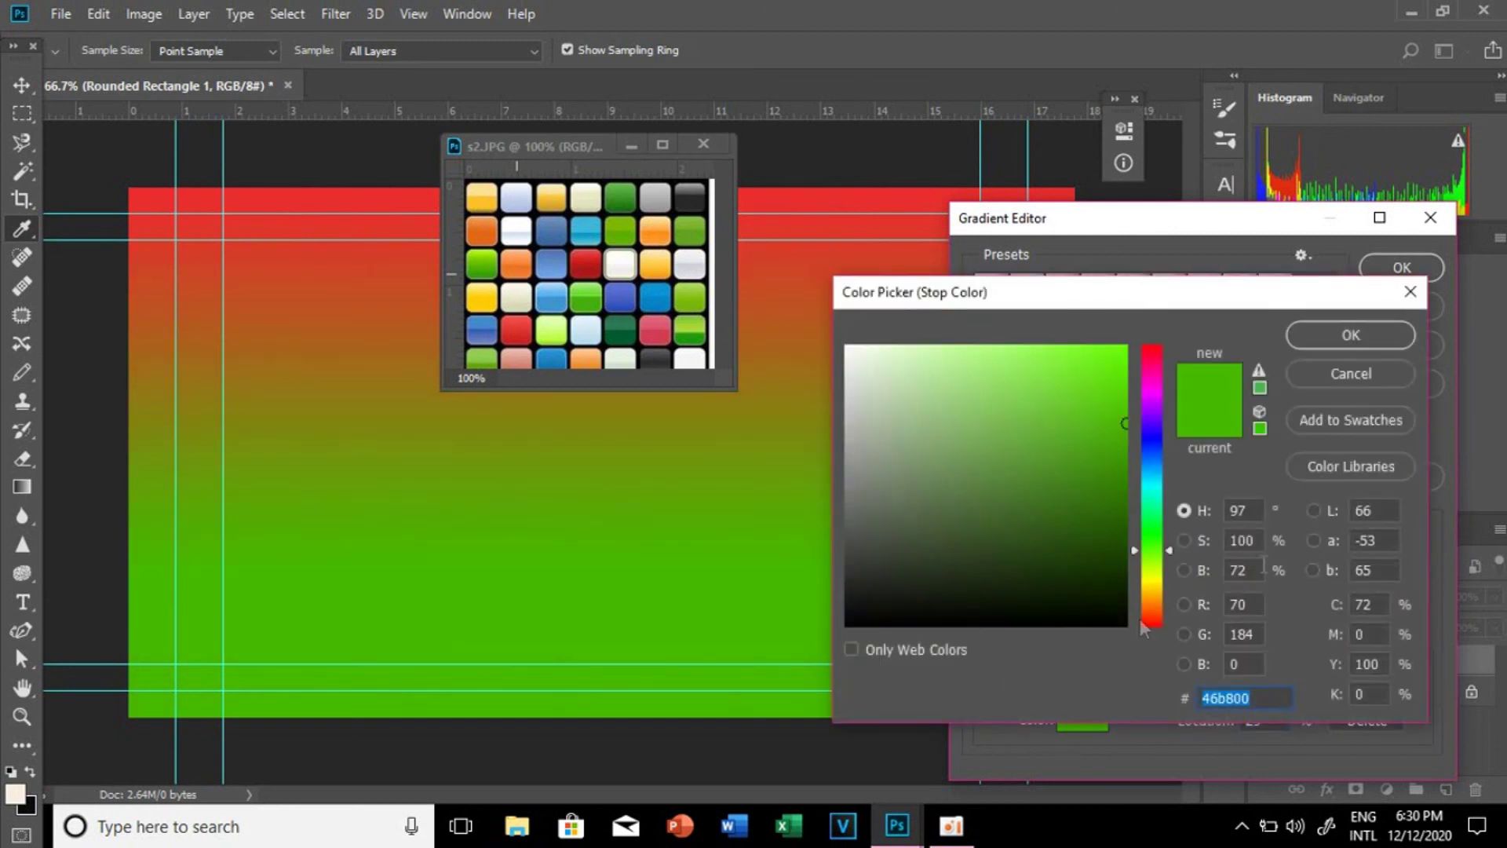
{"action": "left_click", "coordinate": [654, 235]}
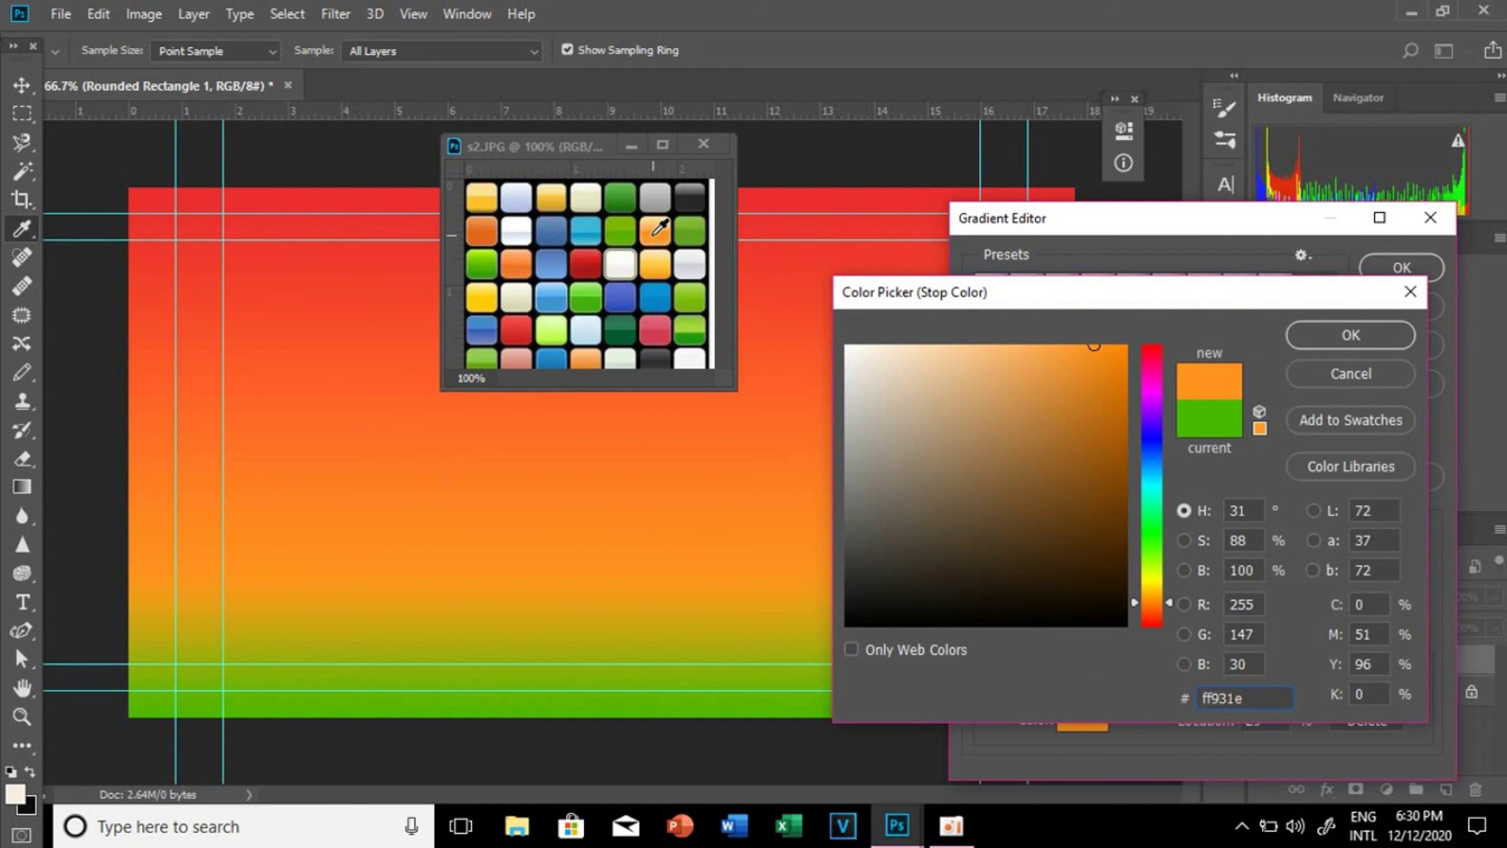
{"action": "left_click", "coordinate": [1348, 343]}
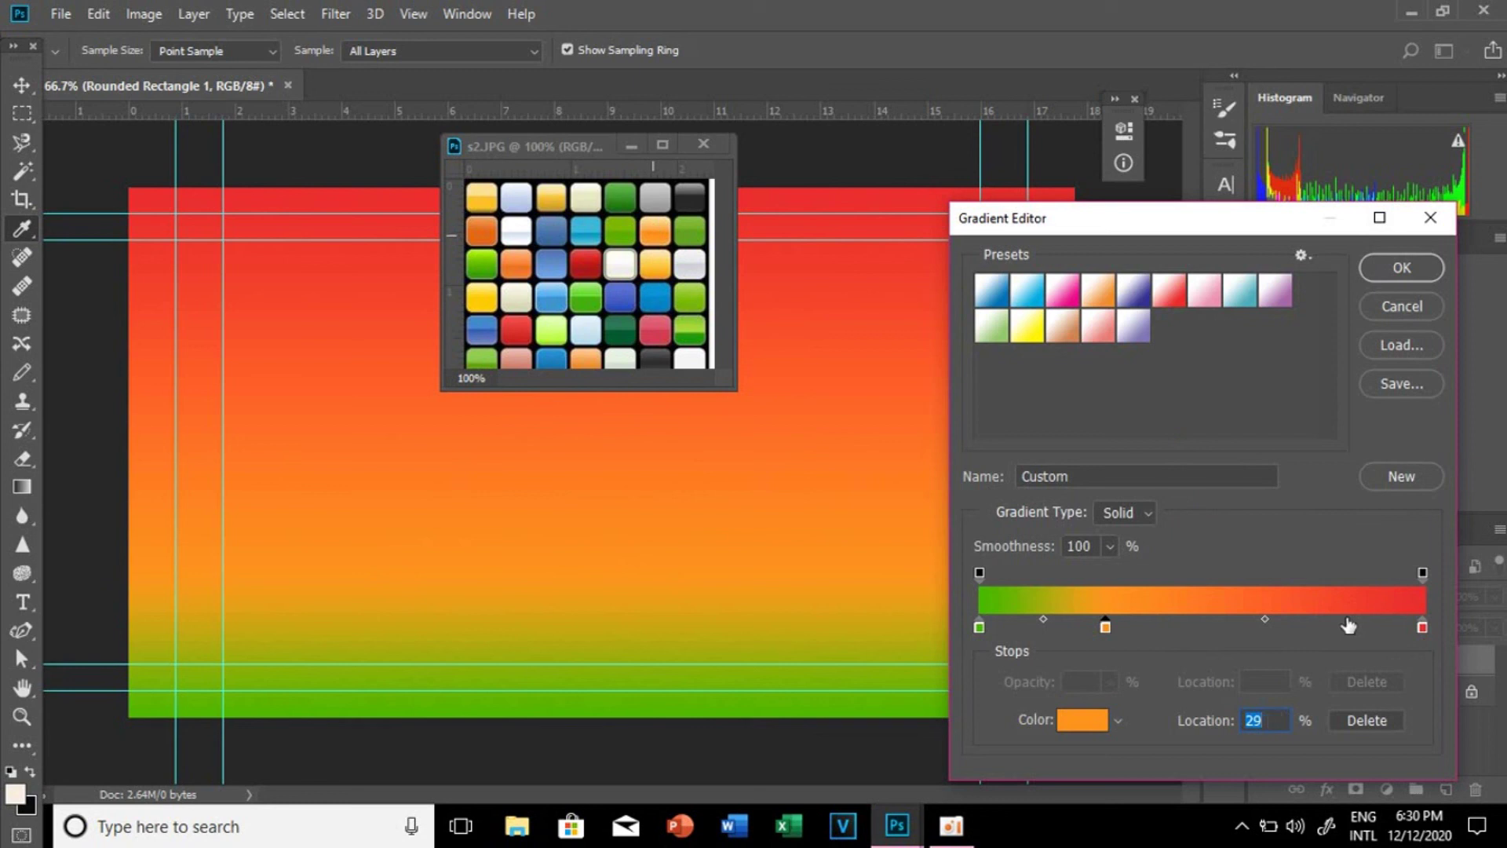
{"action": "left_click", "coordinate": [1347, 624]}
{"action": "double_click", "coordinate": [1347, 625]}
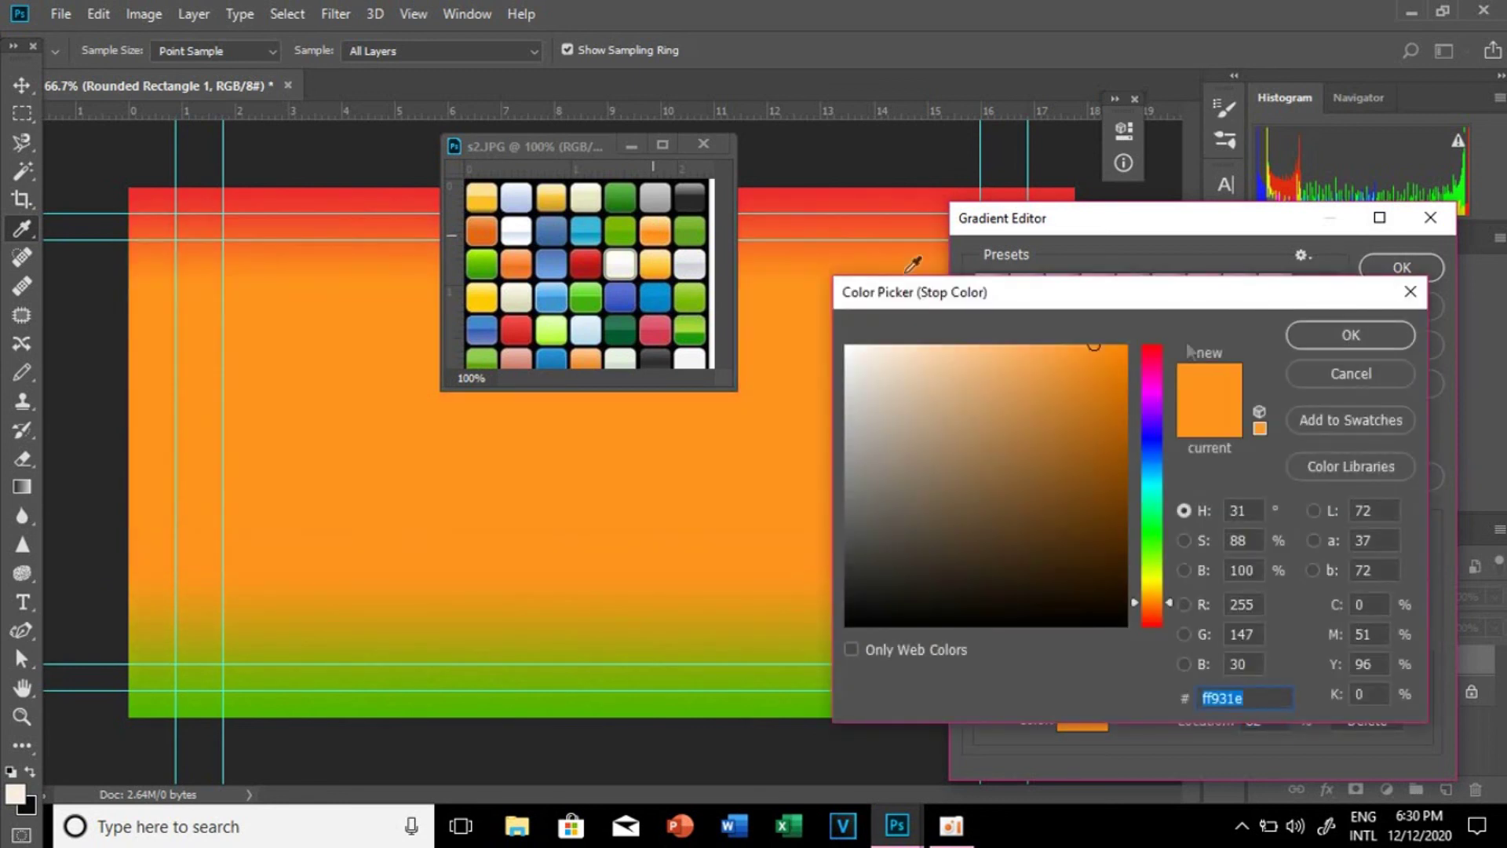
{"action": "left_click", "coordinate": [588, 298]}
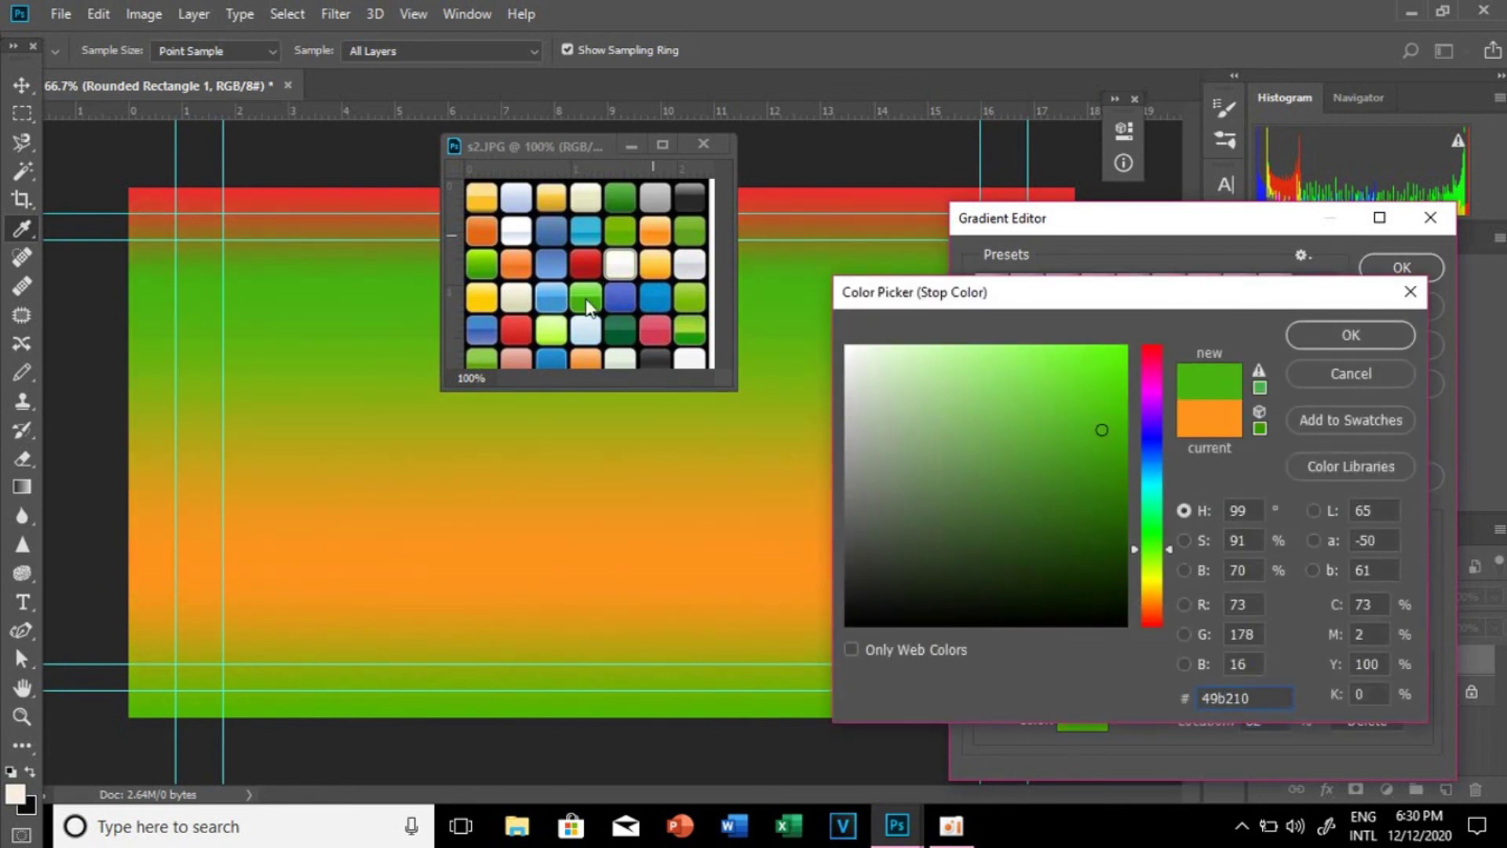
{"action": "left_click", "coordinate": [1325, 333]}
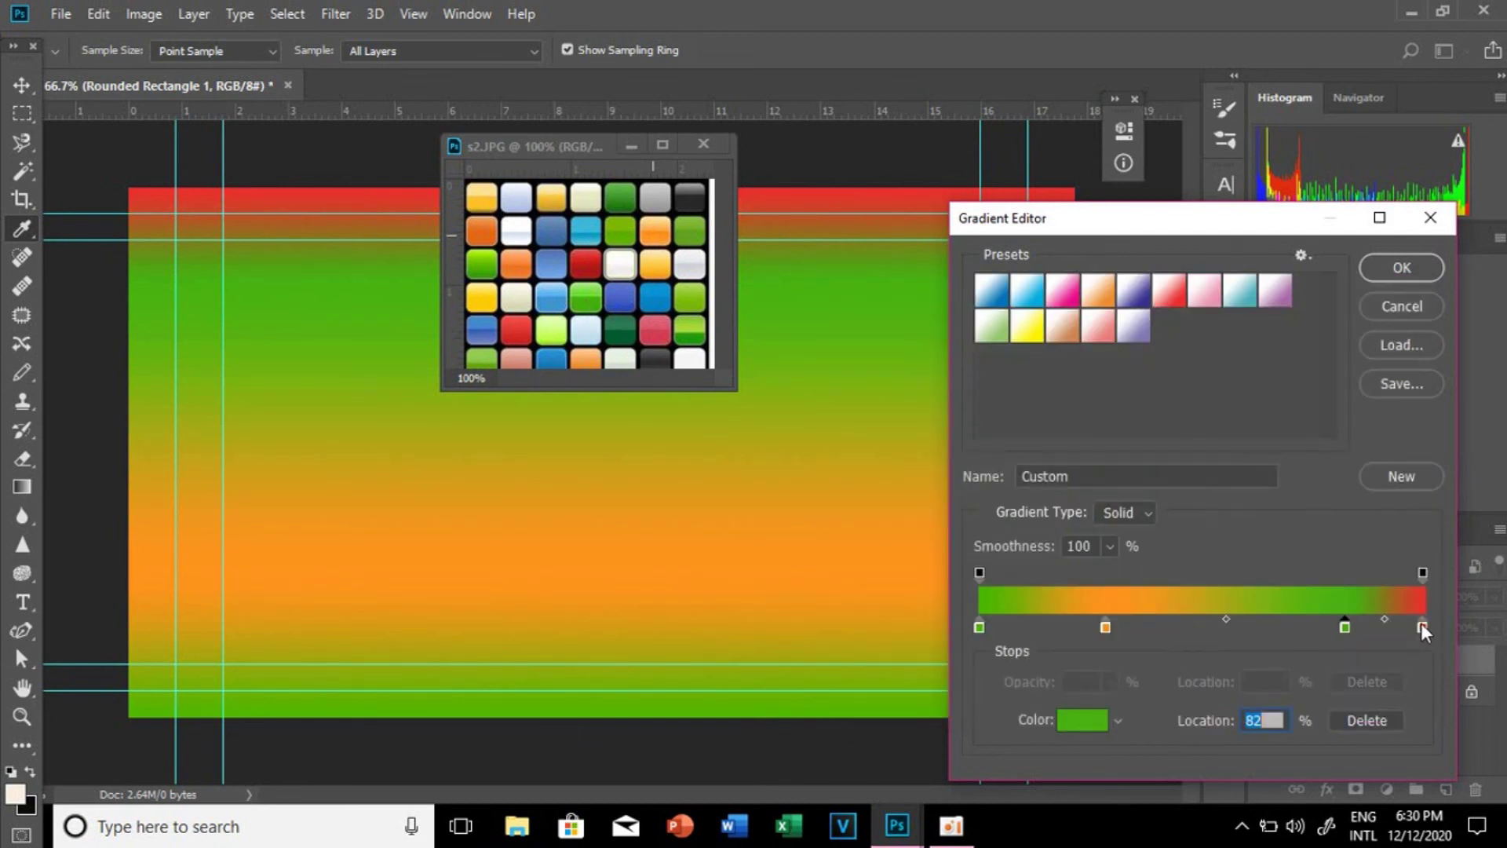
Step: Turn the red right-end stop pale pink #d49a8c and accept the gradient
{"action": "double_click", "coordinate": [1420, 624]}
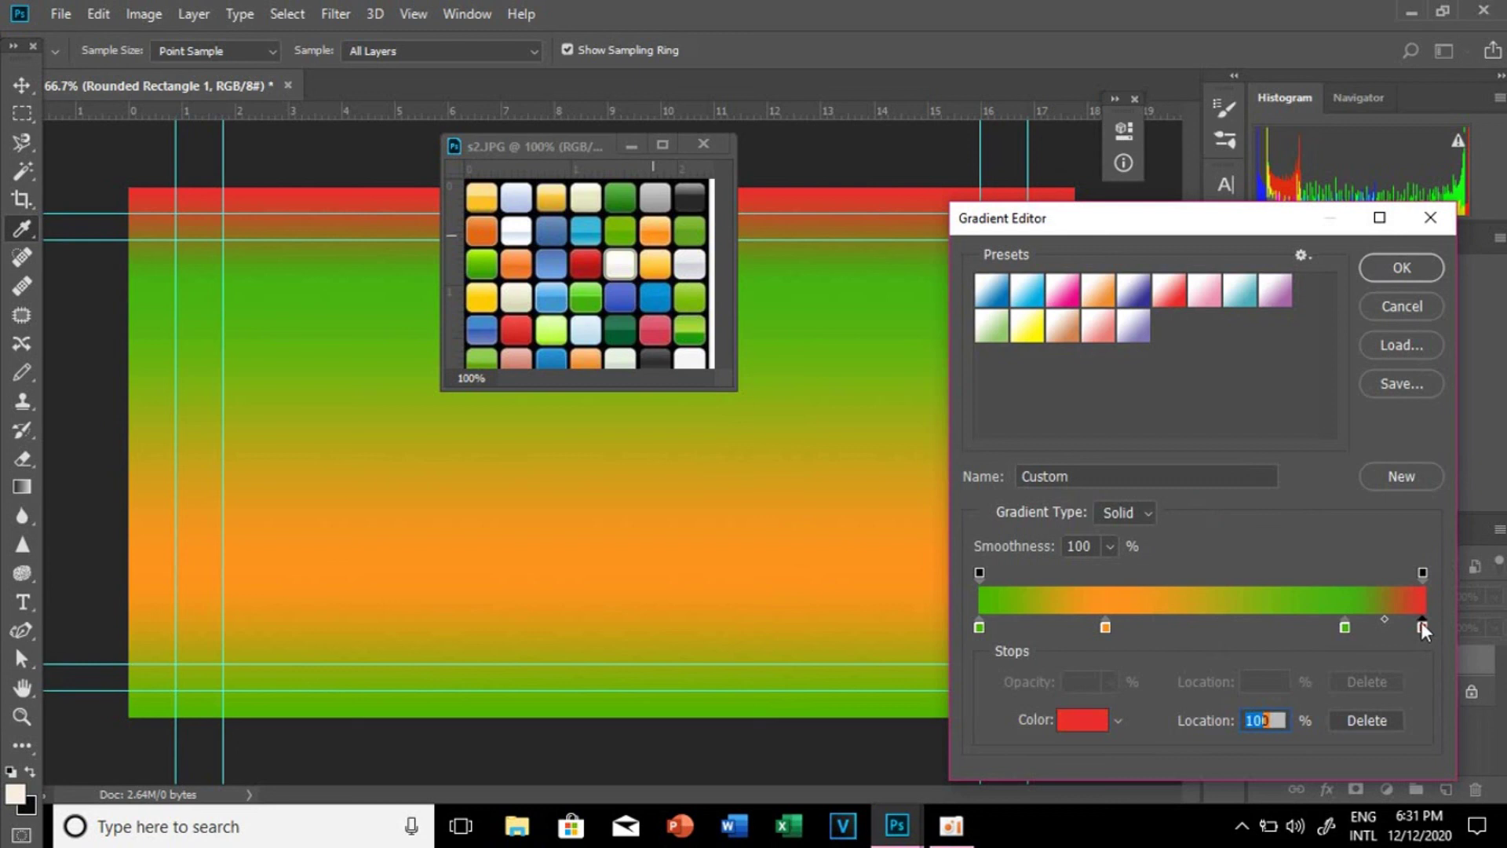
{"action": "left_click", "coordinate": [690, 198]}
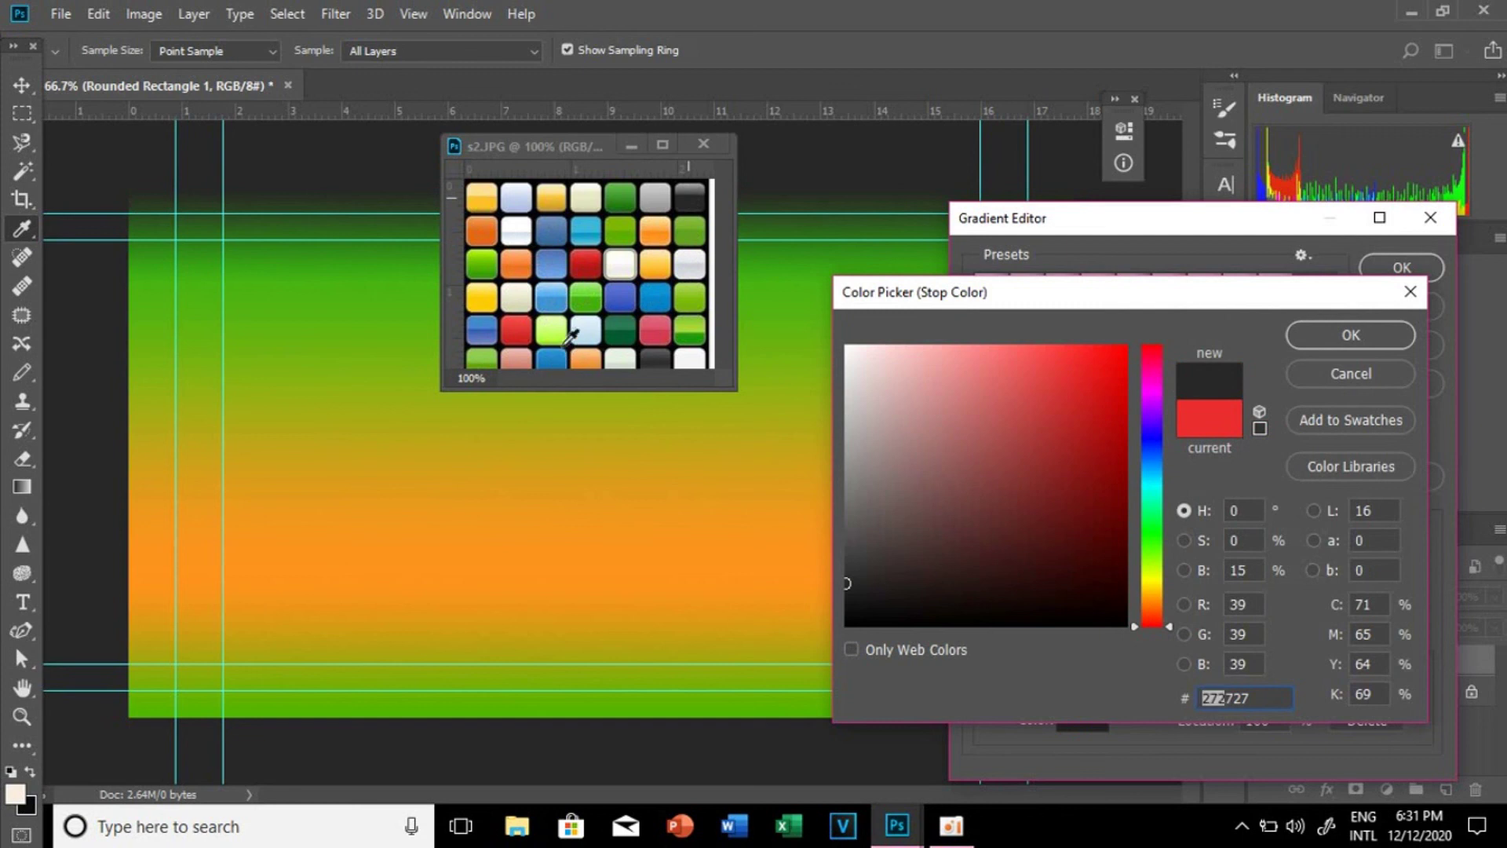
{"action": "left_click", "coordinate": [524, 357]}
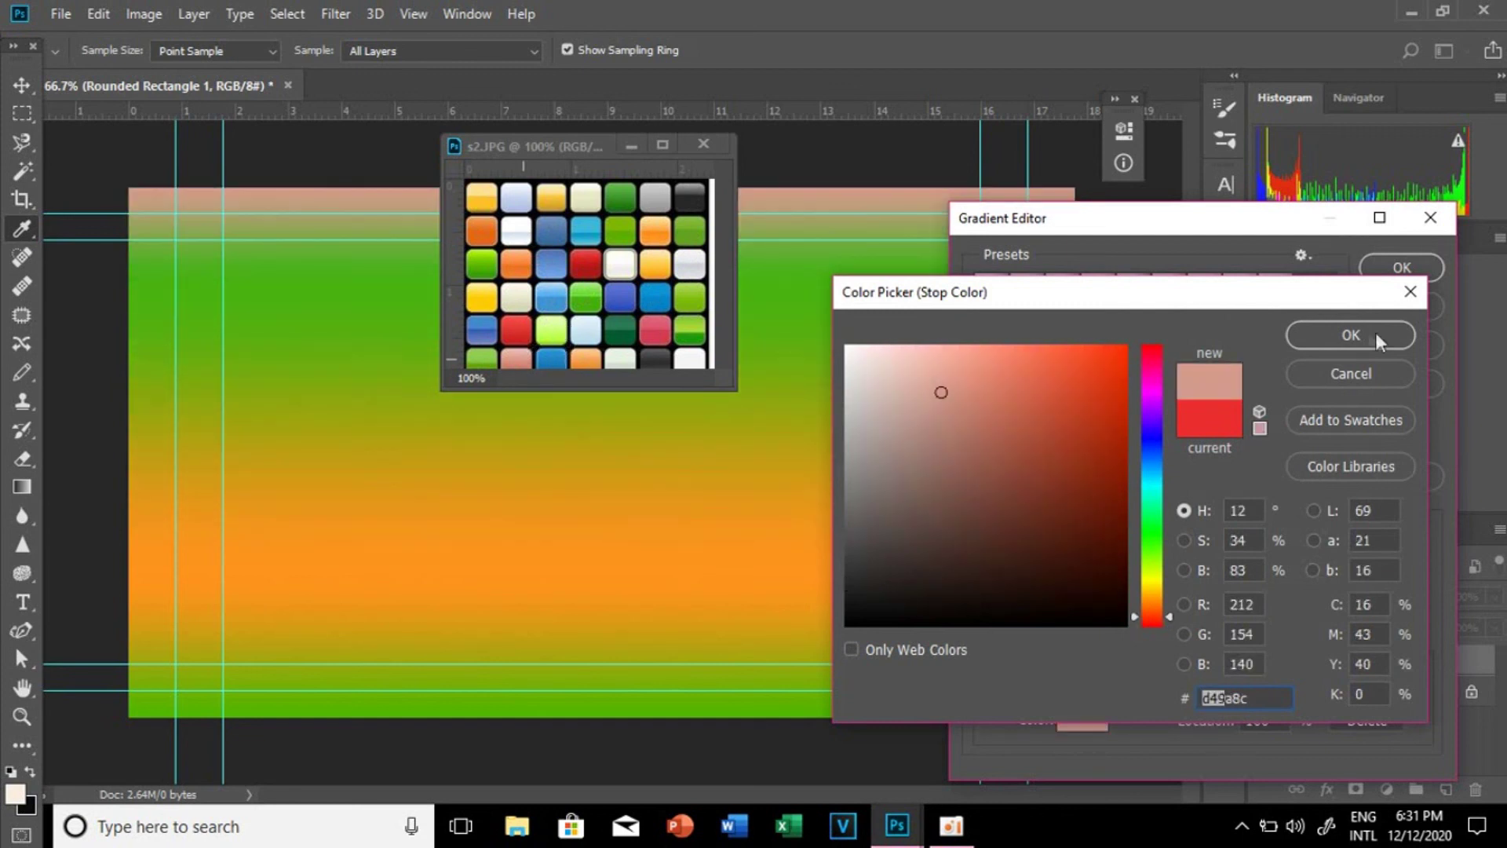
{"action": "left_click", "coordinate": [1333, 335]}
{"action": "left_click", "coordinate": [1397, 269]}
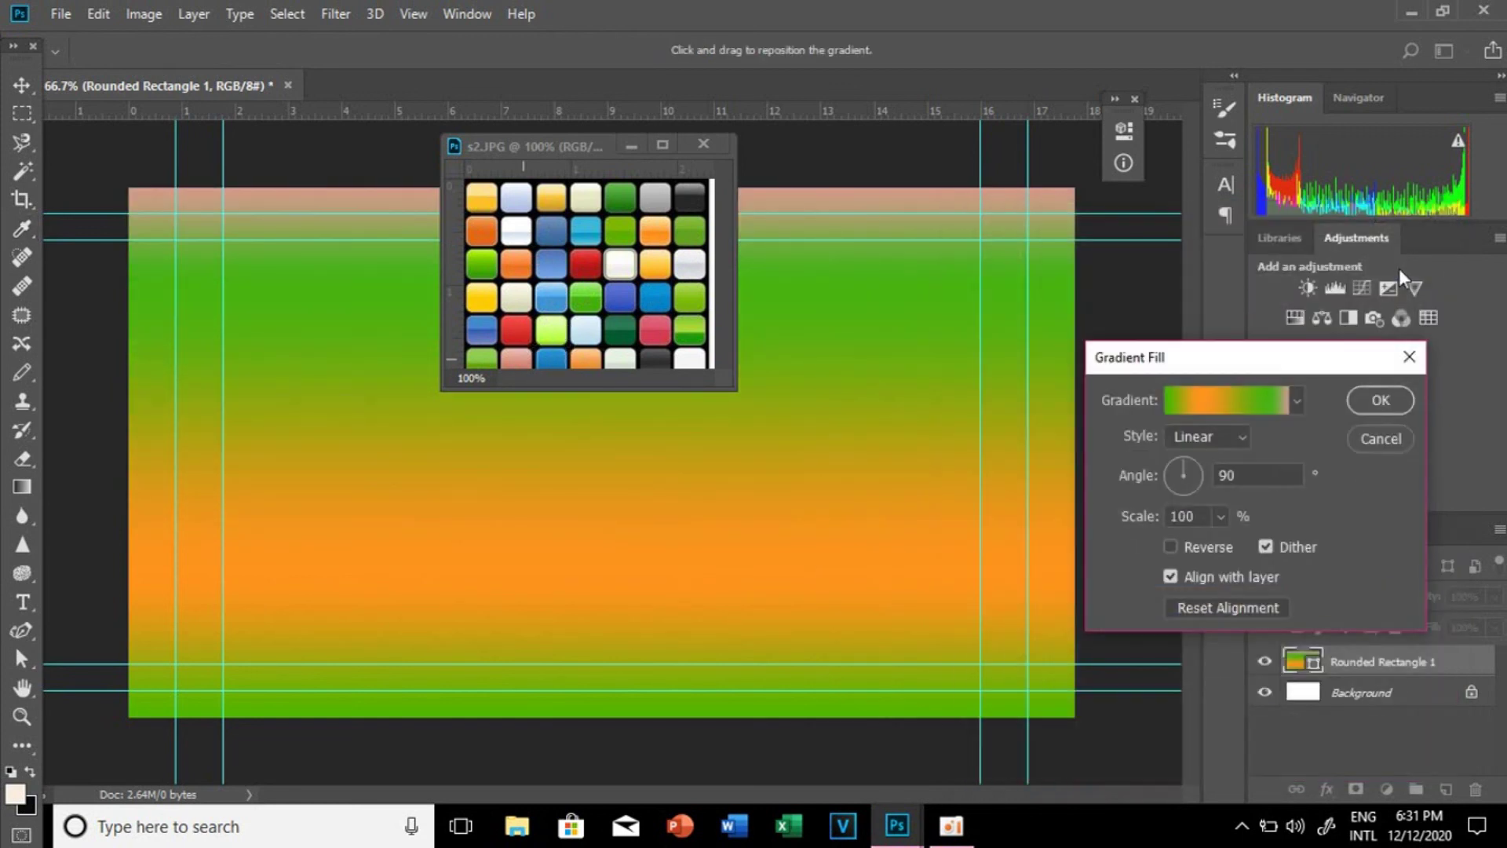
Step: Confirm the Gradient Fill on the rounded rectangle and move the s2.JPG window aside
{"action": "left_click_drag", "start_coordinate": [590, 149], "coordinate": [769, 133]}
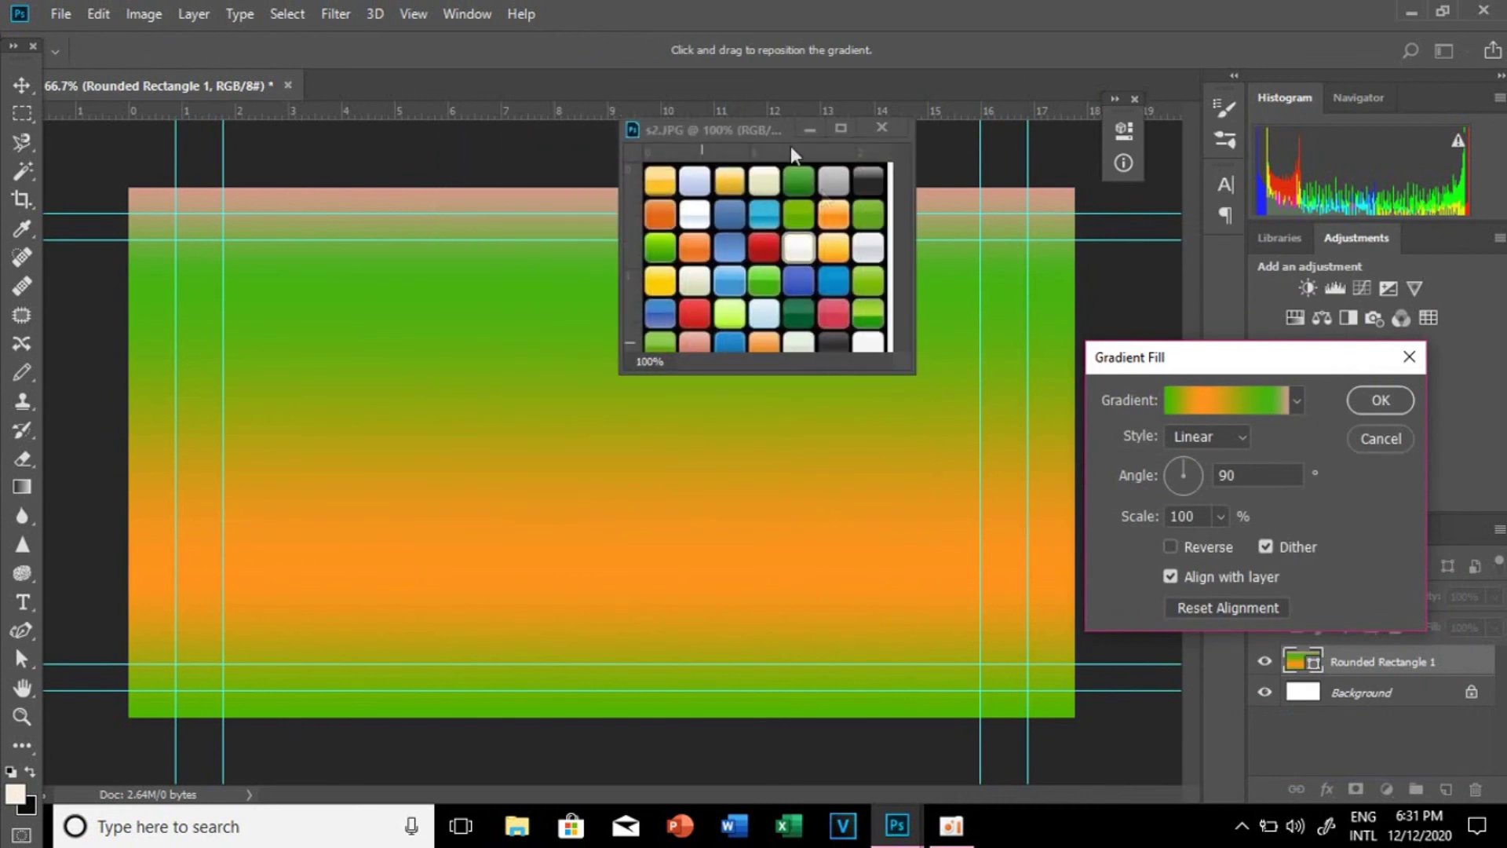
{"action": "left_click", "coordinate": [1380, 400]}
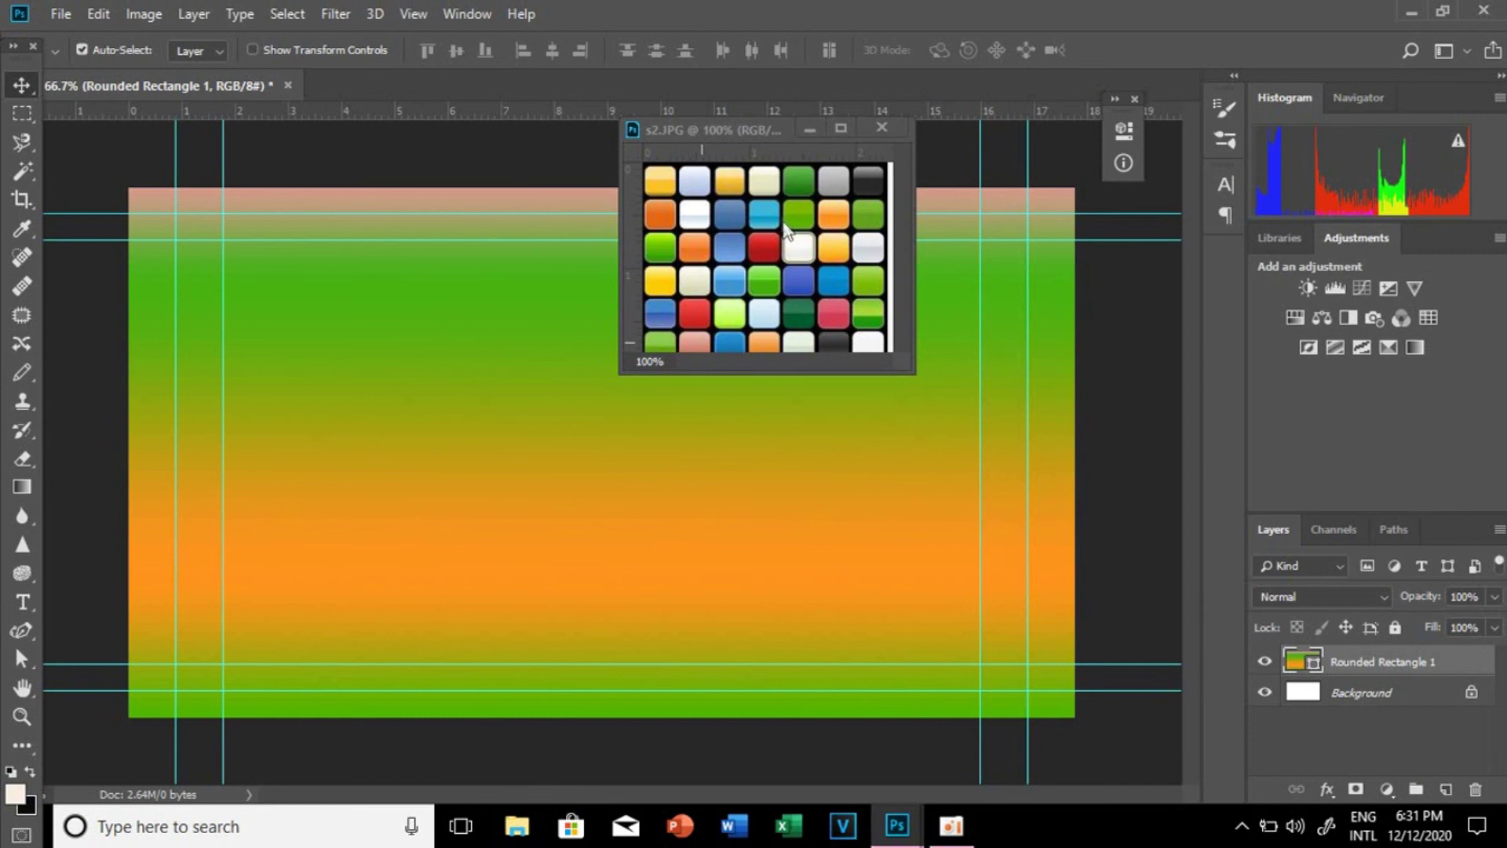
{"action": "mouse_move", "coordinate": [722, 130]}
{"action": "left_mouse_down"}
{"action": "mouse_move", "coordinate": [724, 190]}
{"action": "mouse_move", "coordinate": [758, 190]}
{"action": "left_mouse_up"}
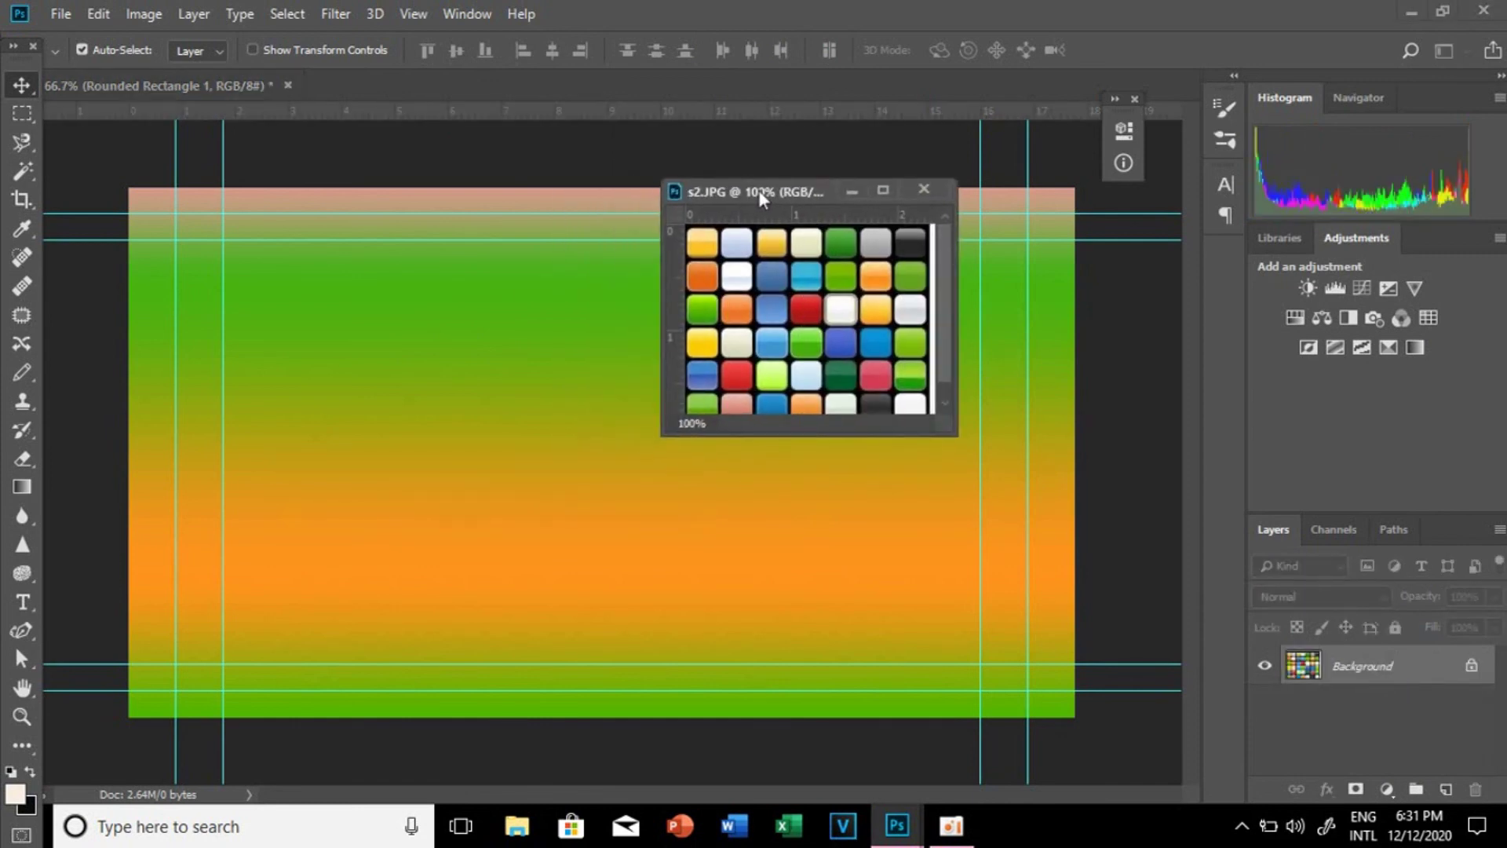
{"action": "left_click_drag", "start_coordinate": [759, 190], "coordinate": [787, 198]}
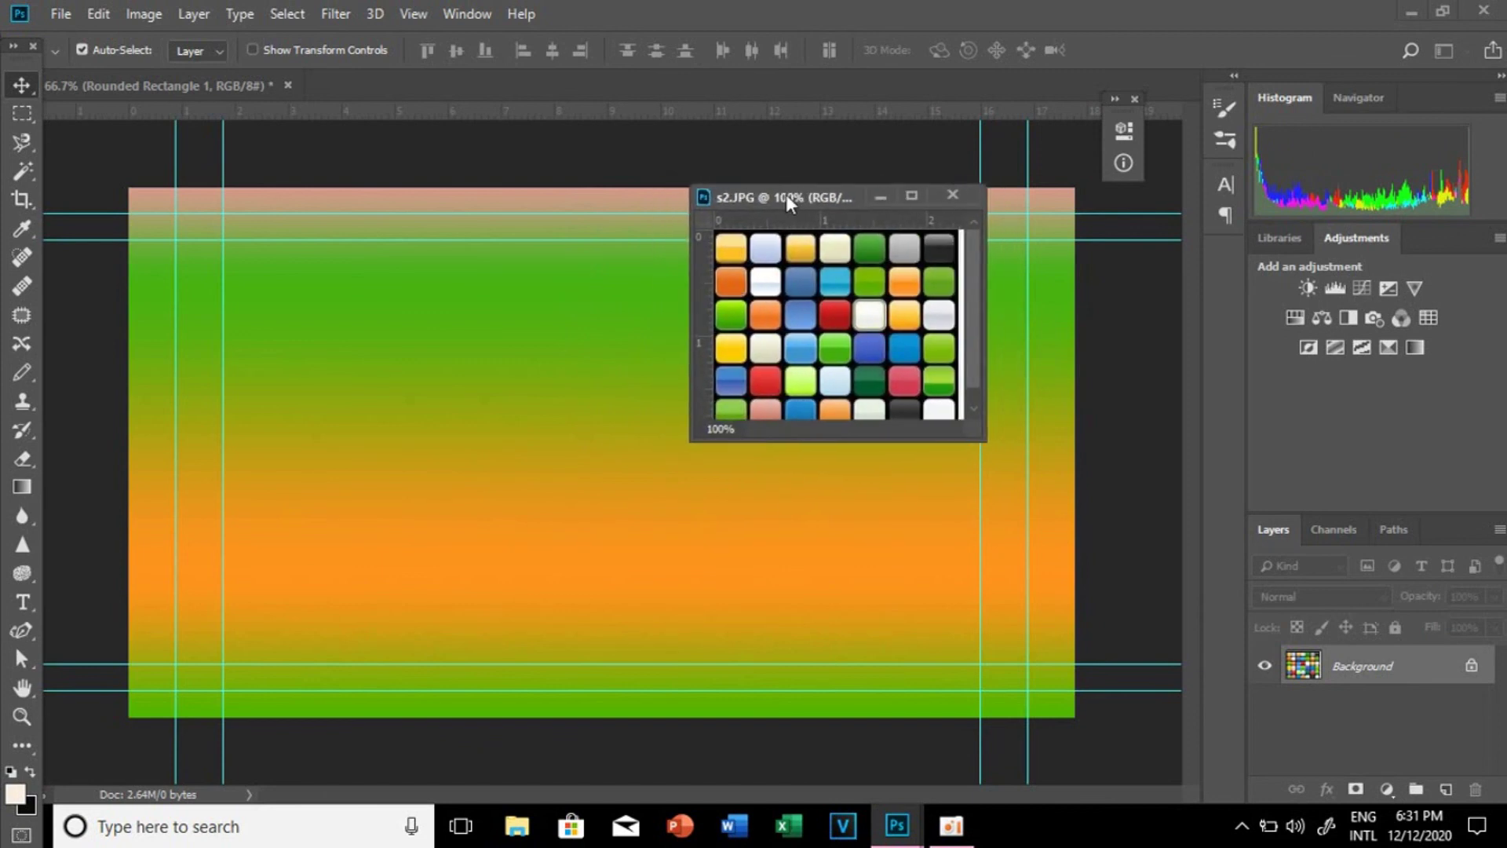